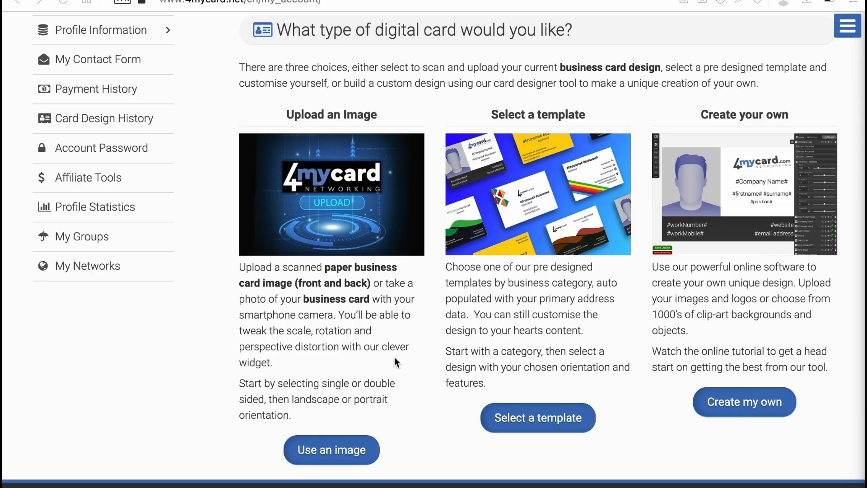
# - Begin a double-sided image upload and open the landscape front-side capture editor
pyautogui.click(326, 449)
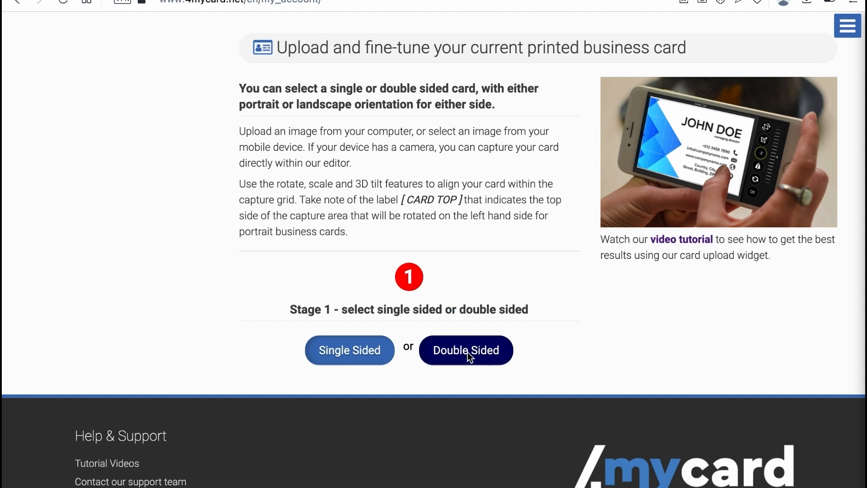
pyautogui.click(467, 352)
pyautogui.click(360, 402)
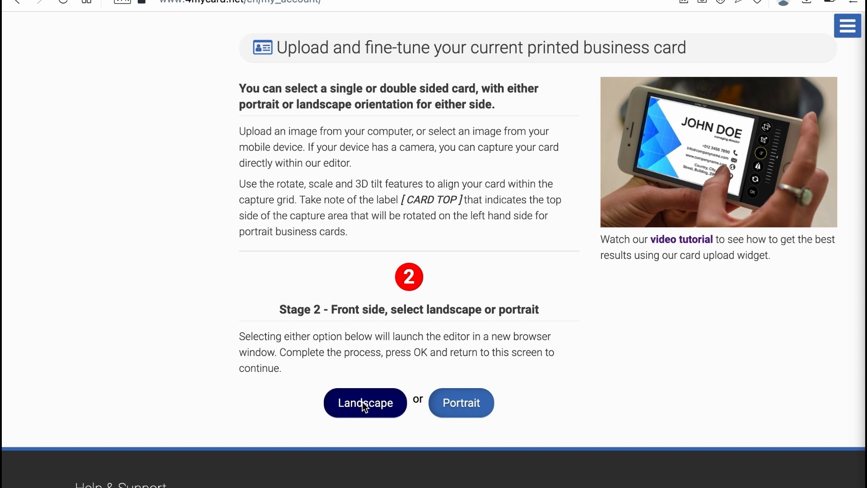
pyautogui.click(362, 402)
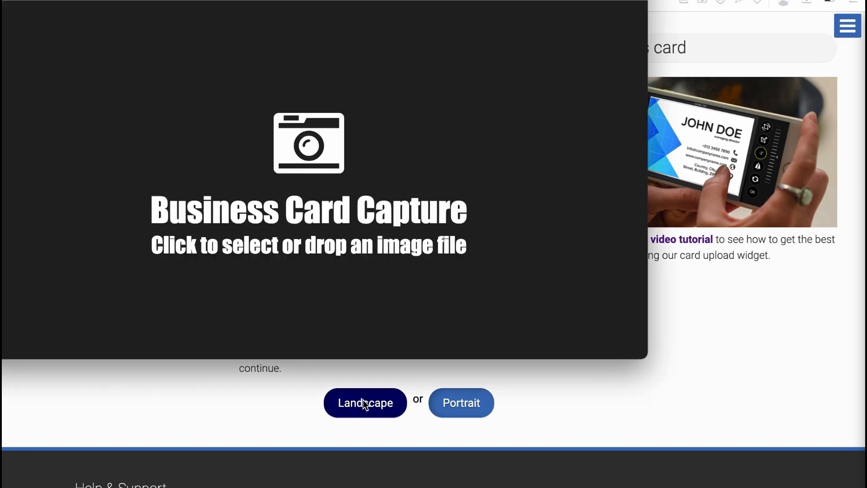
# - Load 4MyCard_Front.png into the capture editor and shift the logo lower
pyautogui.click(223, 156)
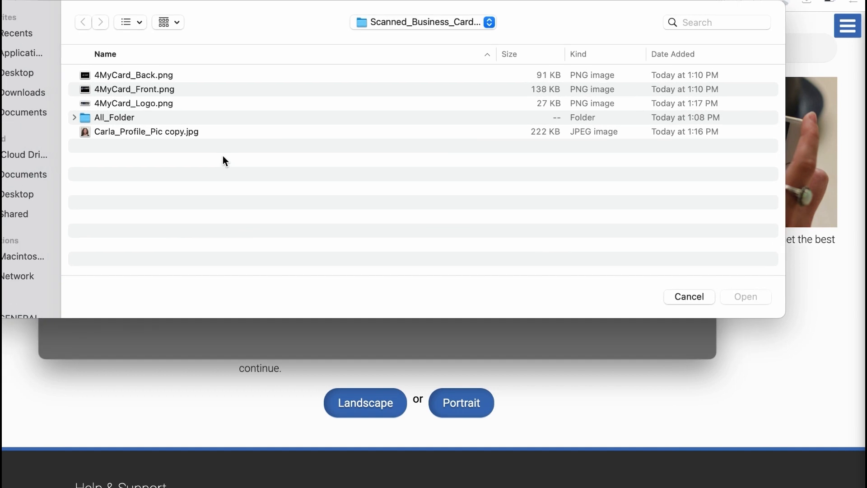
pyautogui.click(141, 91)
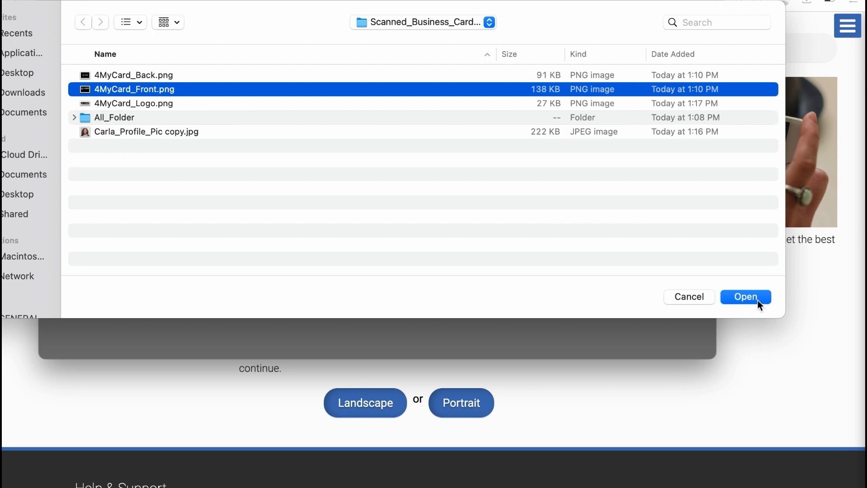
pyautogui.click(746, 297)
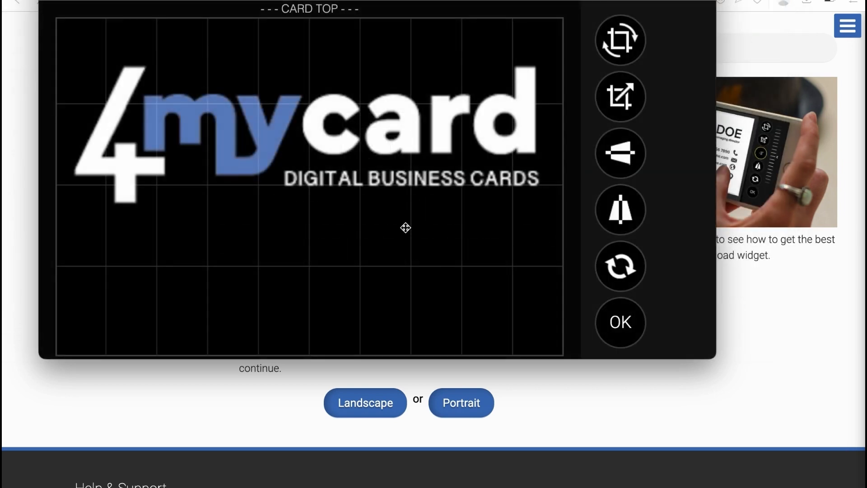
pyautogui.moveTo(374, 179); pyautogui.dragTo(369, 227)
# - Experiment with rotating, enlarging and 3D-tilting the front logo image
pyautogui.click(620, 35)
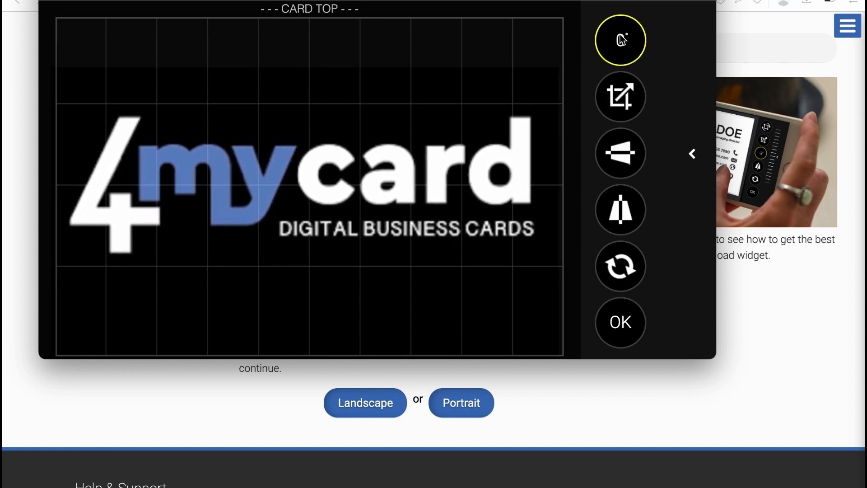
pyautogui.moveTo(674, 139)
pyautogui.mouseDown()
pyautogui.moveTo(673, 242)
pyautogui.moveTo(657, 20)
pyautogui.moveTo(679, 136)
pyautogui.mouseUp()
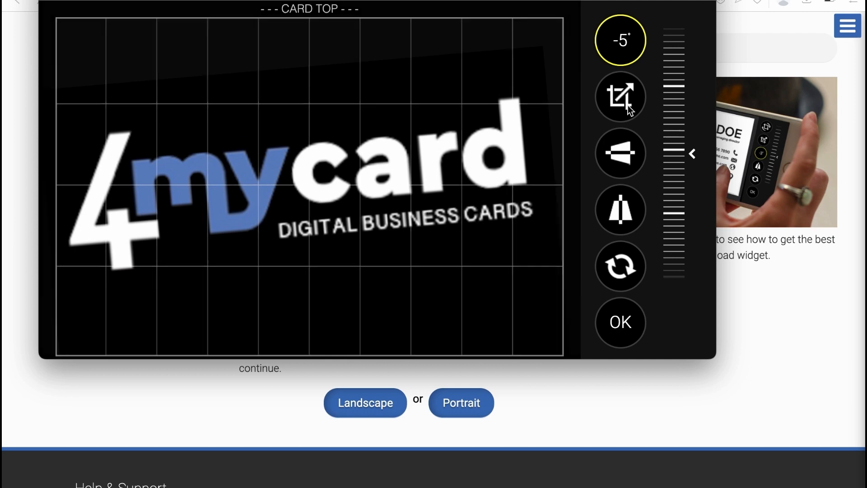
pyautogui.click(619, 96)
pyautogui.moveTo(668, 175); pyautogui.dragTo(669, 226)
pyautogui.click(619, 156)
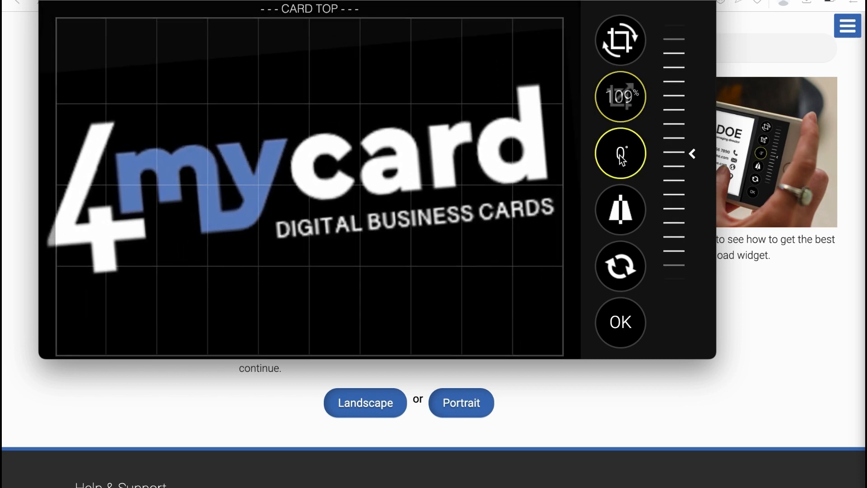
pyautogui.moveTo(670, 175)
pyautogui.mouseDown()
pyautogui.moveTo(669, 69)
pyautogui.moveTo(674, 173)
pyautogui.mouseUp()
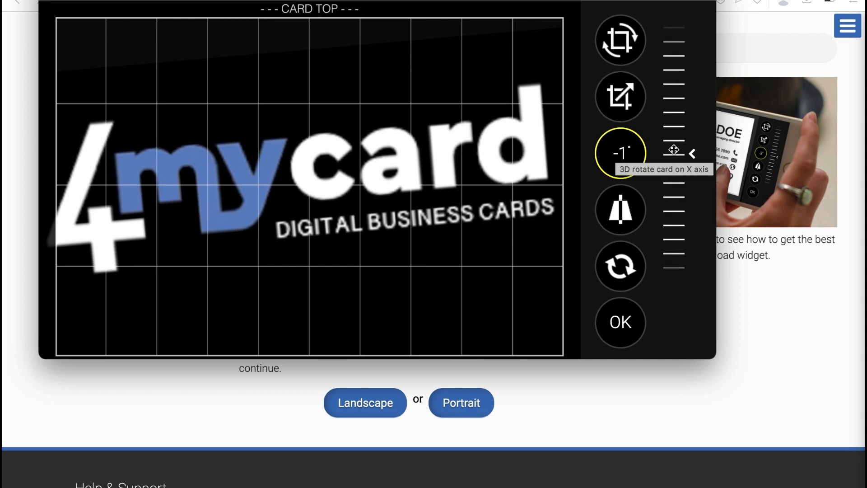
pyautogui.moveTo(689, 149); pyautogui.dragTo(677, 94)
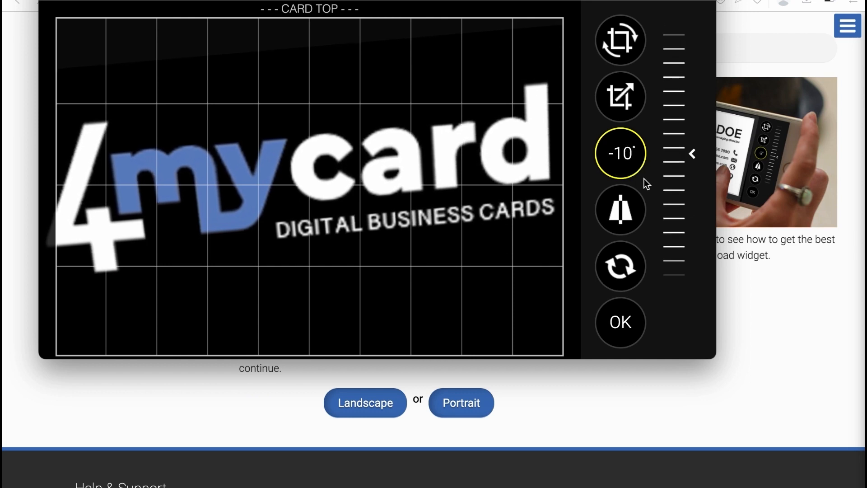
pyautogui.click(620, 210)
pyautogui.moveTo(661, 176); pyautogui.dragTo(663, 228)
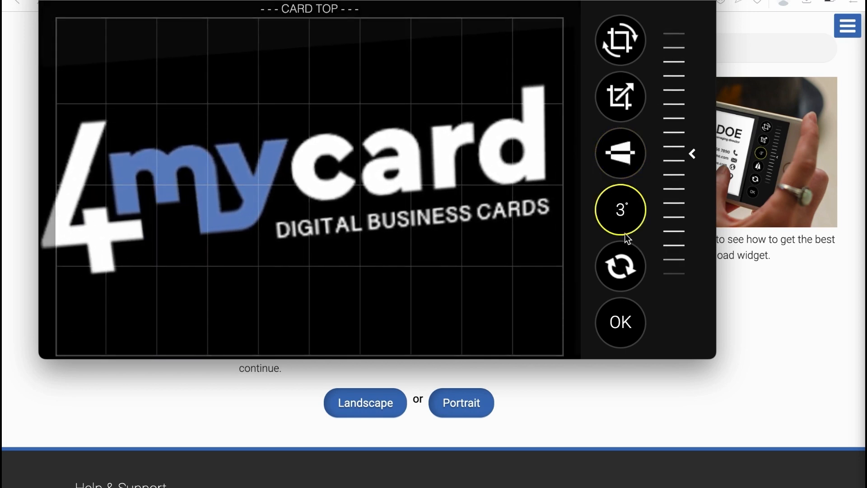
# - Reset the front image to its original straight state and save it
pyautogui.click(623, 269)
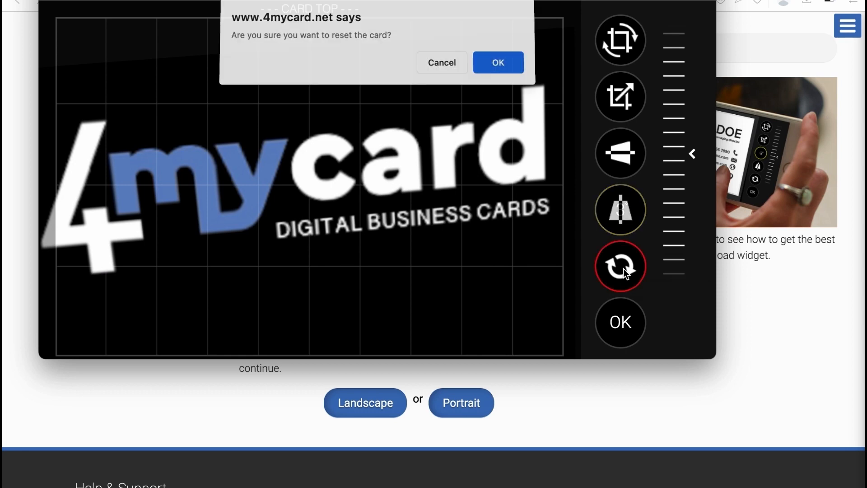
pyautogui.click(504, 66)
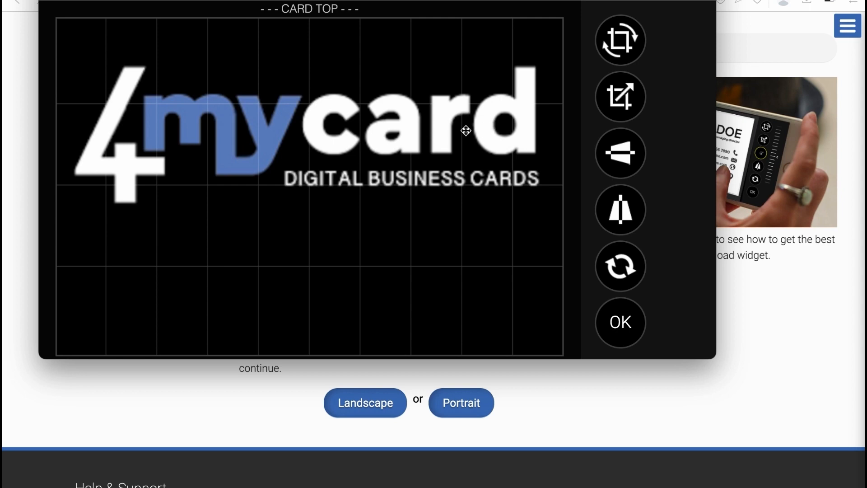
pyautogui.moveTo(434, 129); pyautogui.dragTo(439, 160)
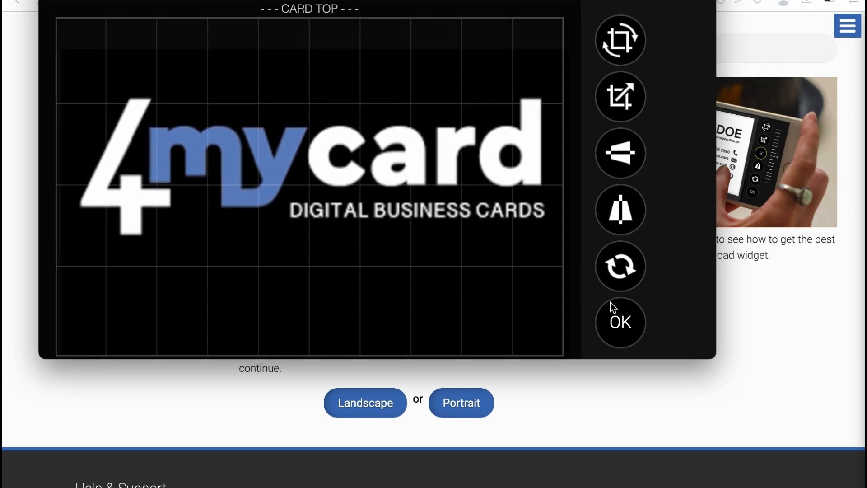
pyautogui.click(621, 267)
pyautogui.click(496, 66)
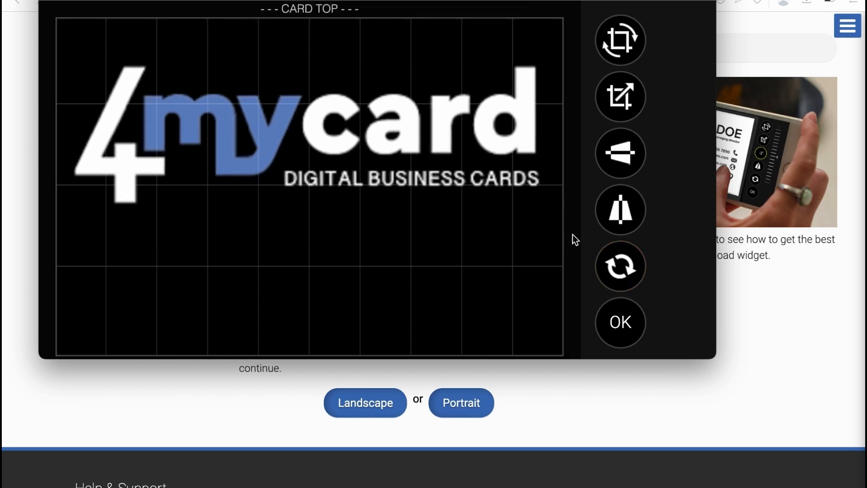
pyautogui.click(621, 324)
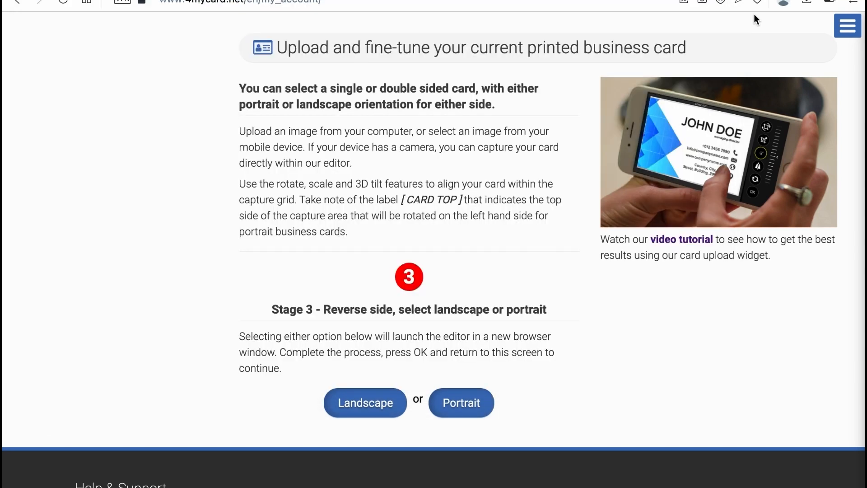
# - Load 4MyCard_Back.png as the landscape back side and save it
pyautogui.click(366, 398)
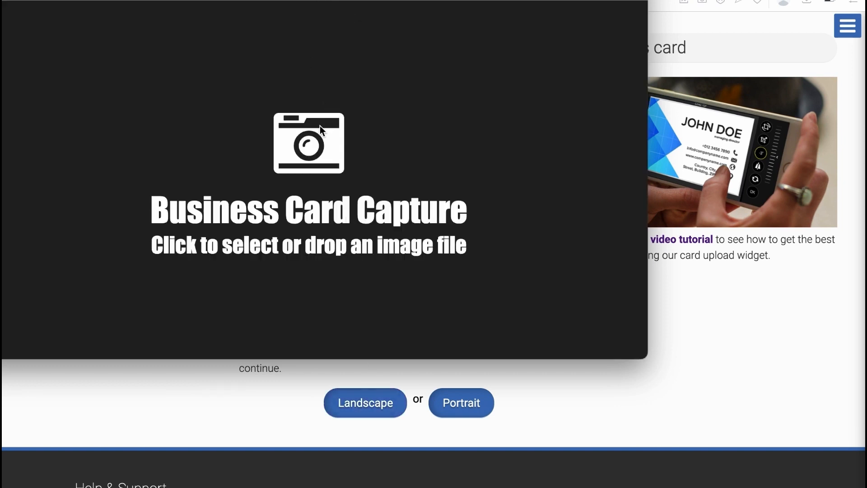
pyautogui.click(315, 21)
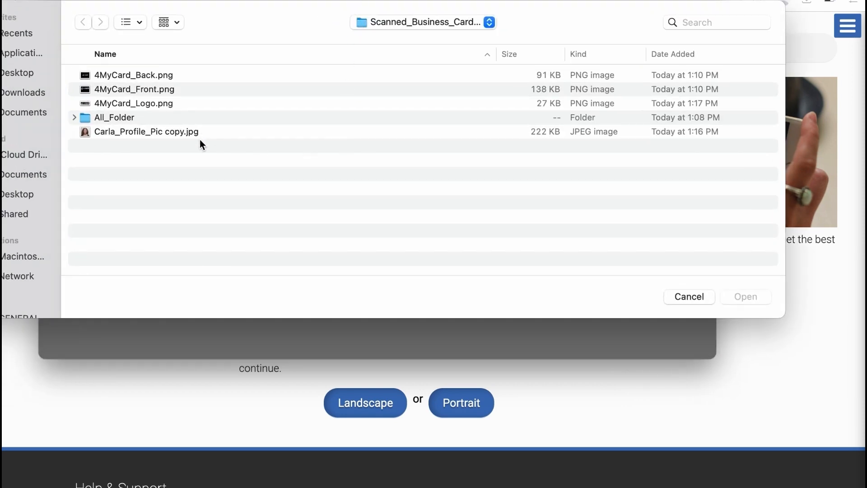
pyautogui.click(149, 75)
pyautogui.click(751, 298)
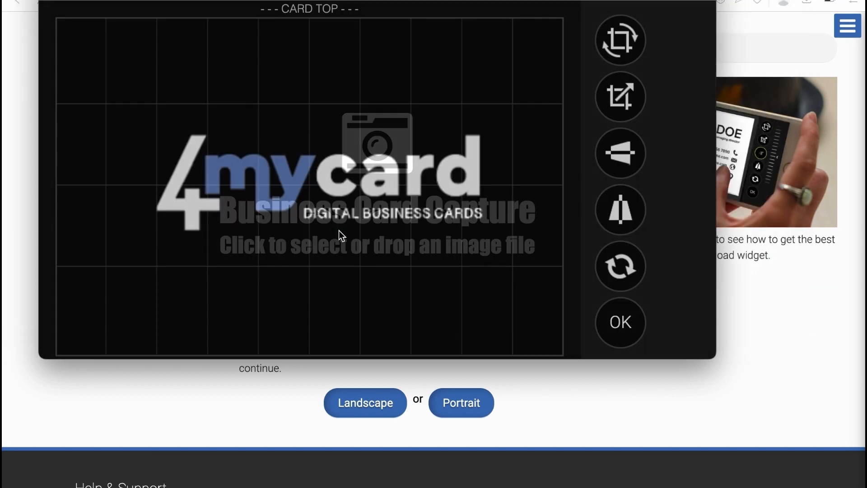
pyautogui.click(620, 320)
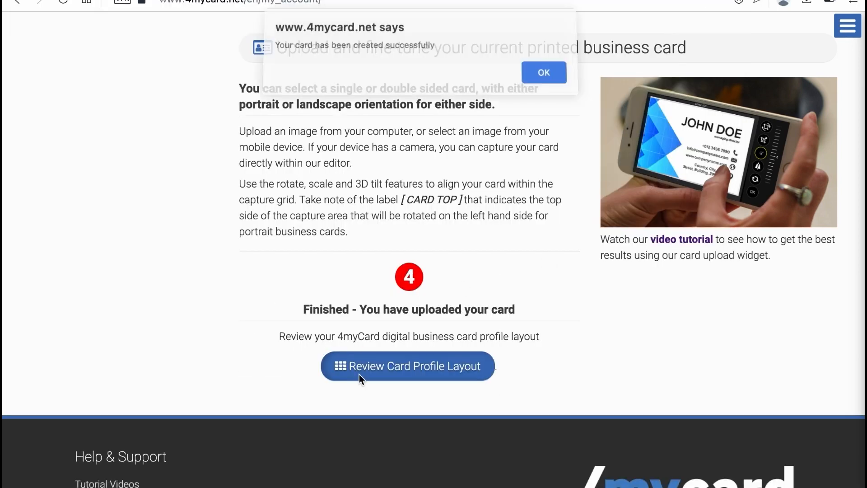
# - Dismiss the card-created alert and look over the front and back layout previews
pyautogui.click(544, 75)
pyautogui.scroll(5, 486, 124)
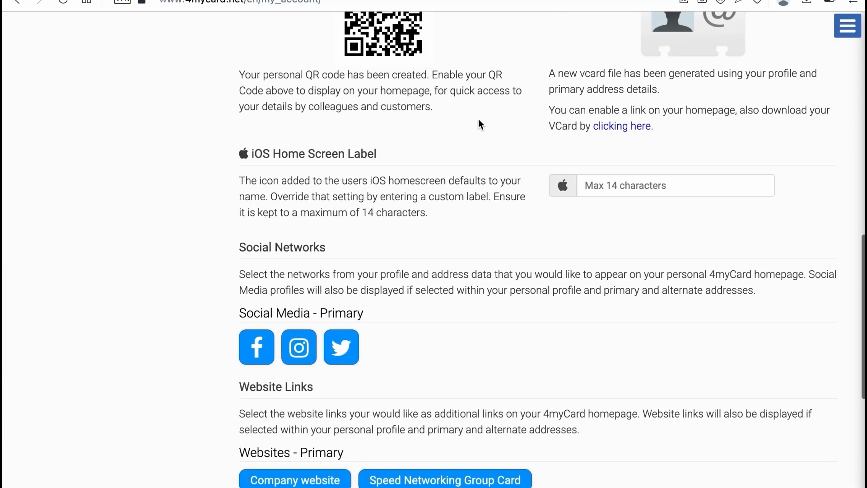
pyautogui.scroll(8, 478, 119)
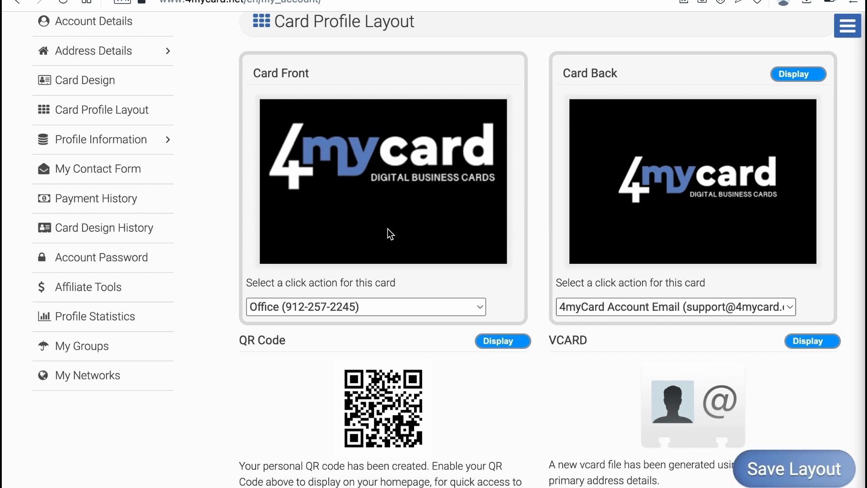
pyautogui.scroll(-8, 389, 328)
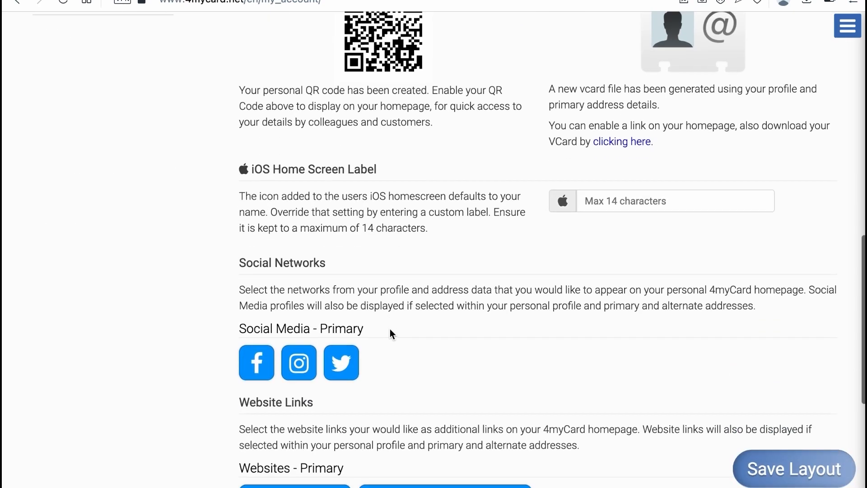
pyautogui.scroll(-1, 389, 329)
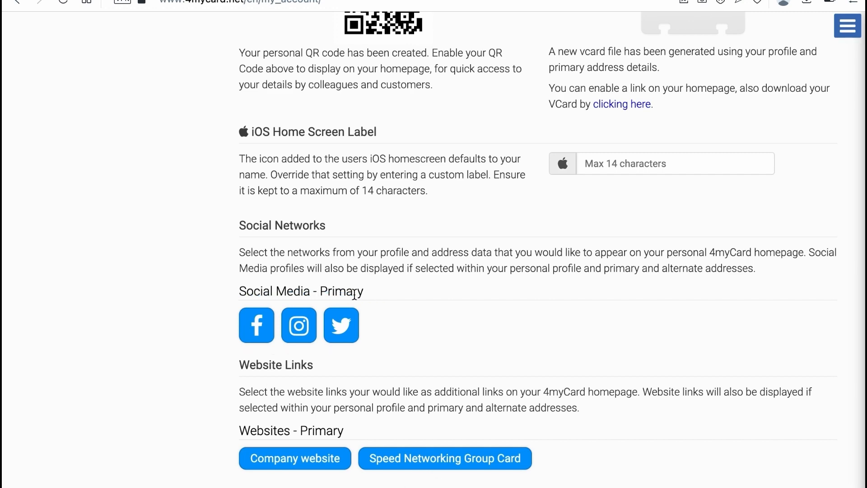
pyautogui.scroll(2, 446, 218)
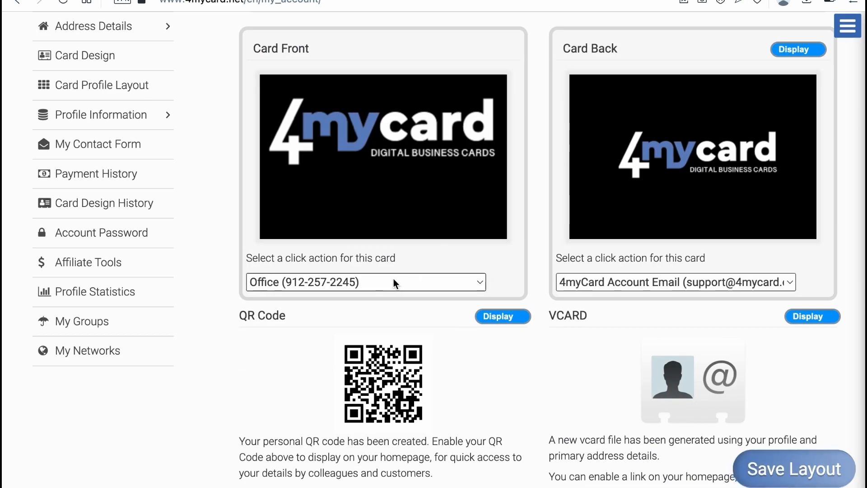
# - Keep Office as the card front's click action, then go to Card Design
pyautogui.click(405, 283)
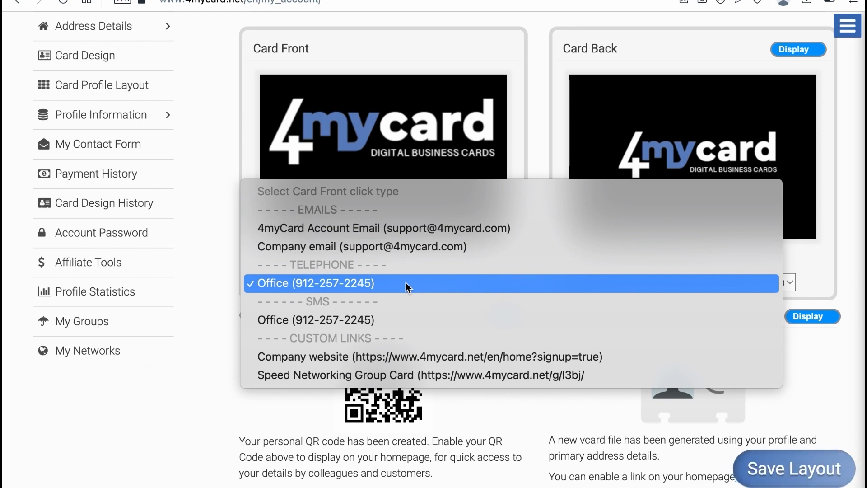
pyautogui.click(204, 271)
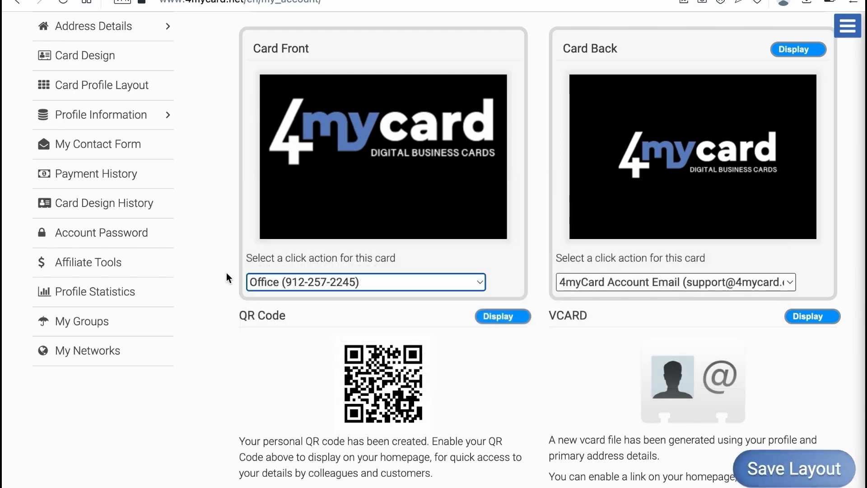
pyautogui.scroll(-8, 446, 340)
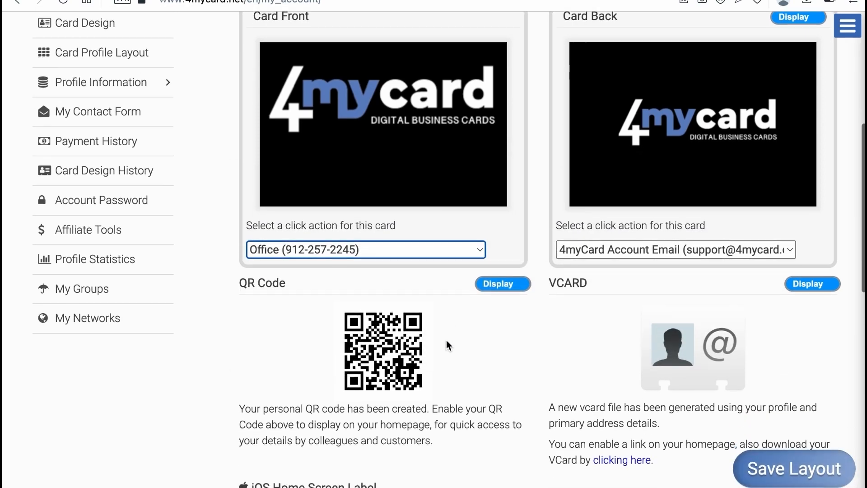
pyautogui.scroll(-2, 446, 340)
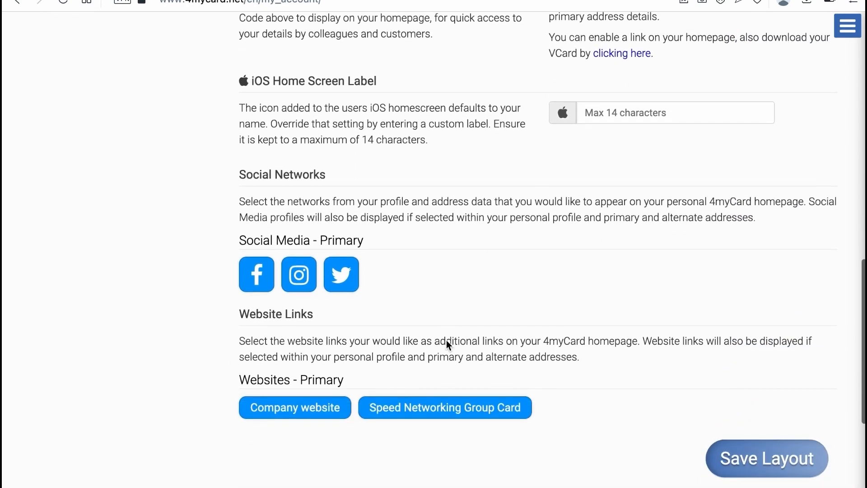
pyautogui.scroll(9, 446, 339)
pyautogui.scroll(1, 446, 340)
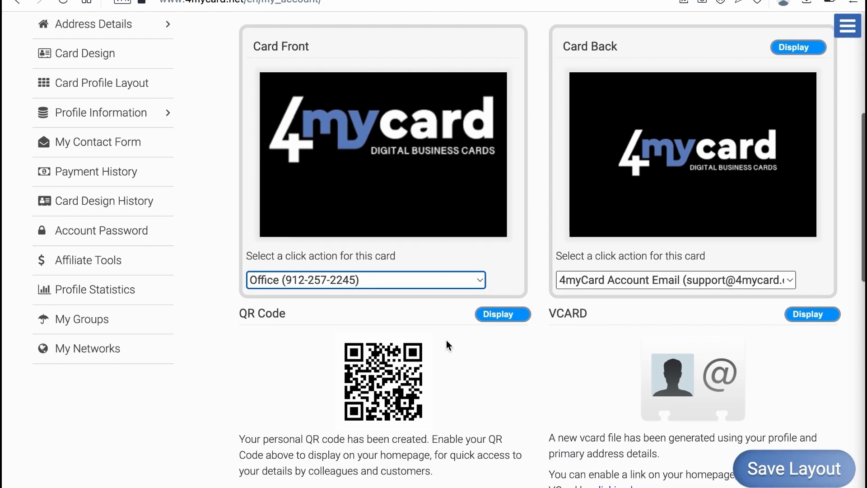
pyautogui.click(92, 59)
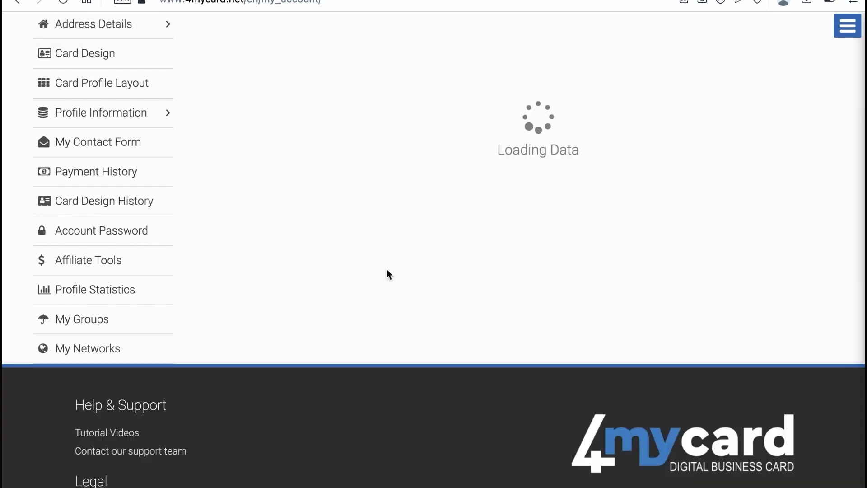
# - Start a double-sided image upload with a portrait front side
pyautogui.scroll(-4, 397, 278)
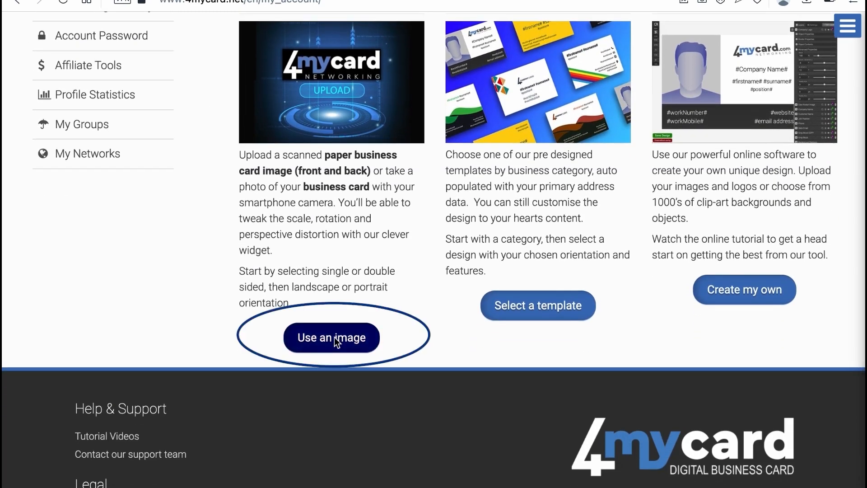
pyautogui.click(335, 337)
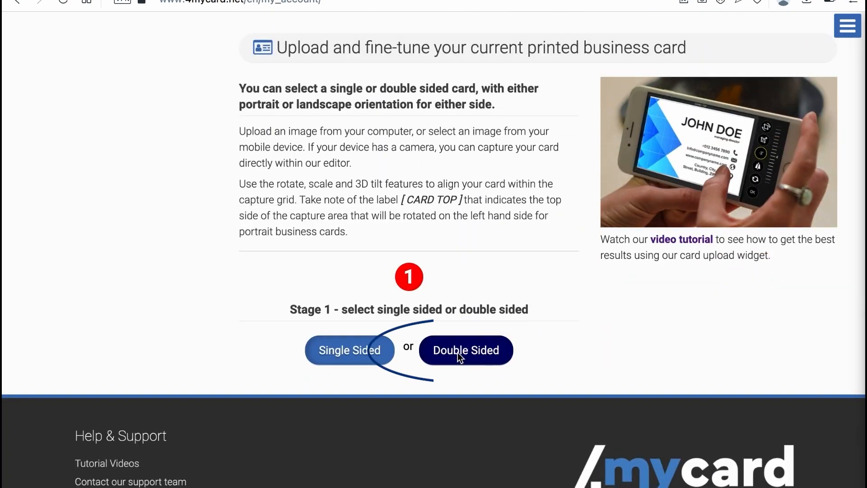
pyautogui.click(457, 353)
pyautogui.click(461, 403)
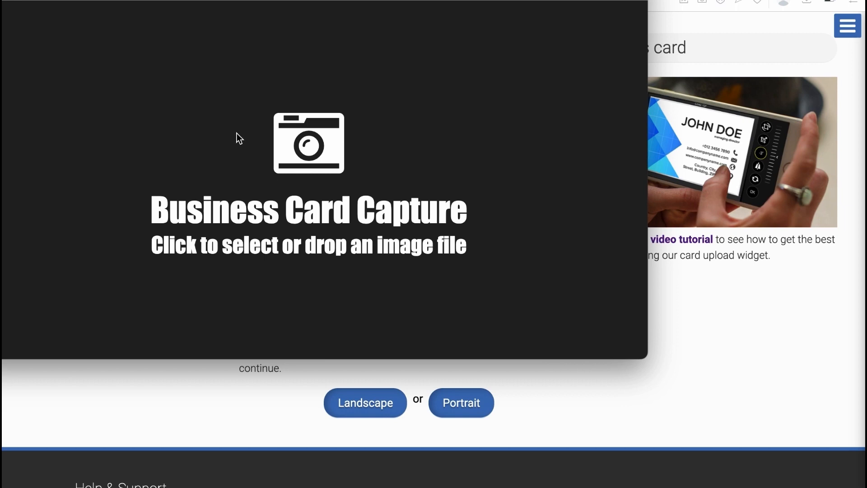
# - Load 4MyCard_Front.png into the capture editor
pyautogui.moveTo(418, 0); pyautogui.dragTo(448, 10)
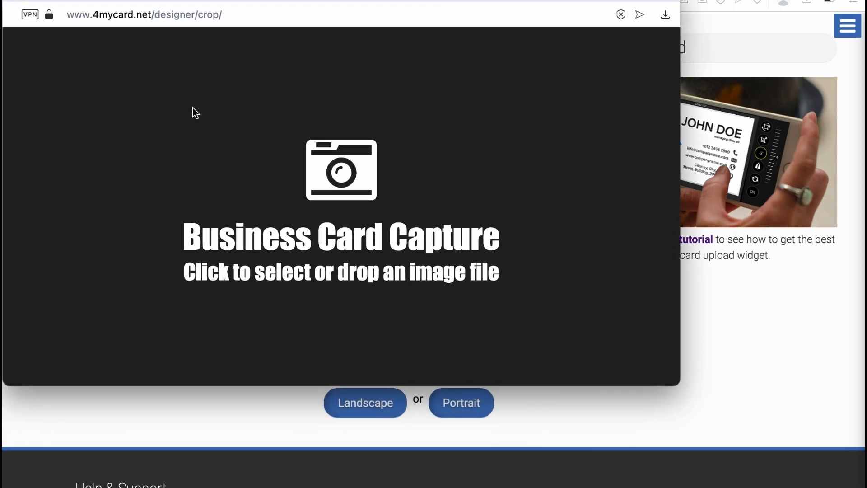
pyautogui.click(195, 113)
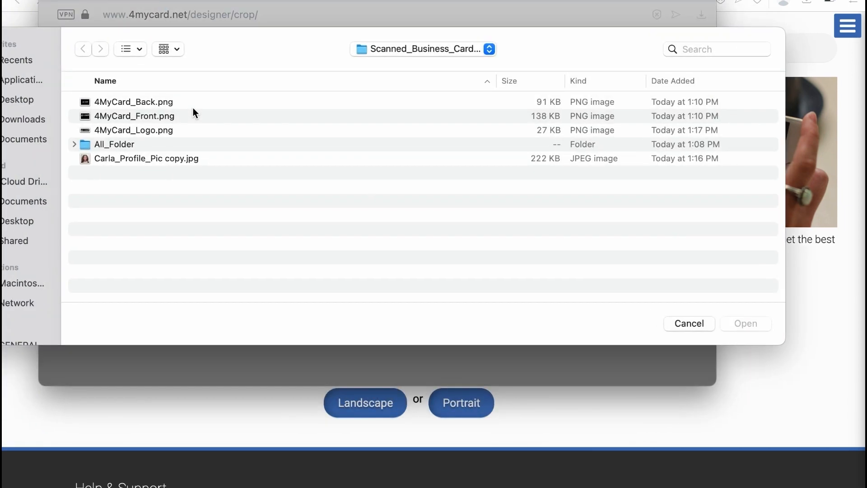
pyautogui.click(149, 118)
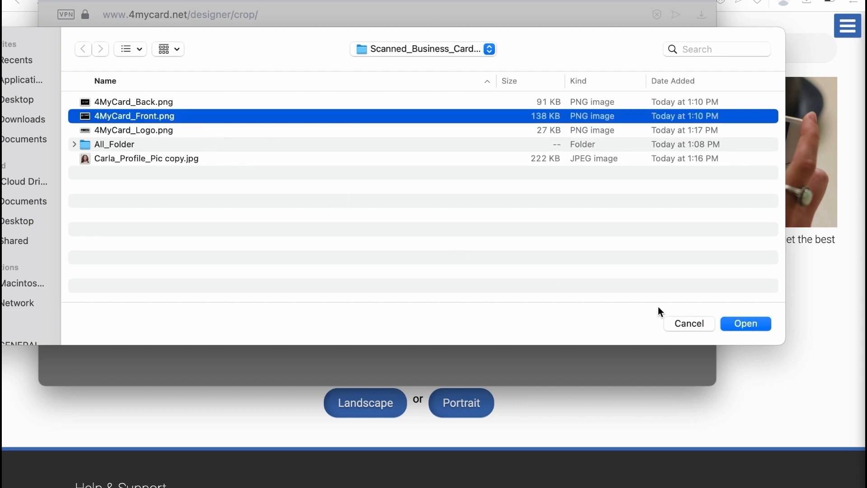
pyautogui.click(744, 323)
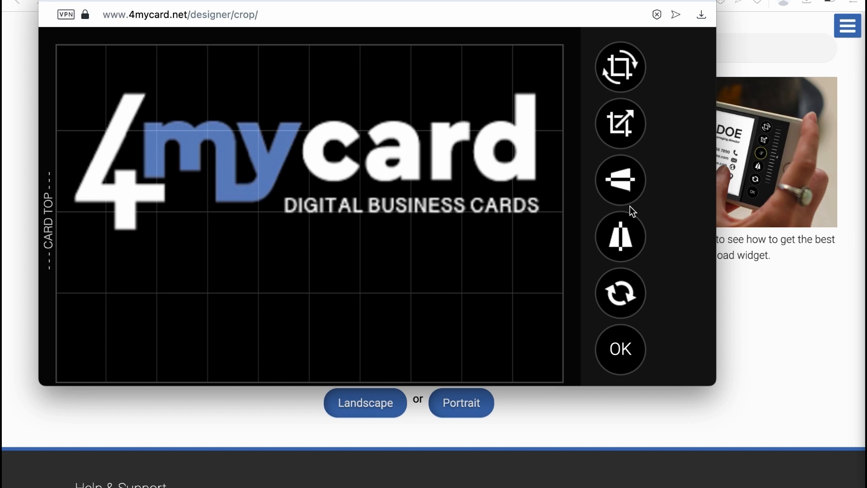
# - Rotate the front logo to -90°, zoom it to 76%, and save the front
pyautogui.click(618, 74)
pyautogui.moveTo(673, 189); pyautogui.dragTo(666, 127)
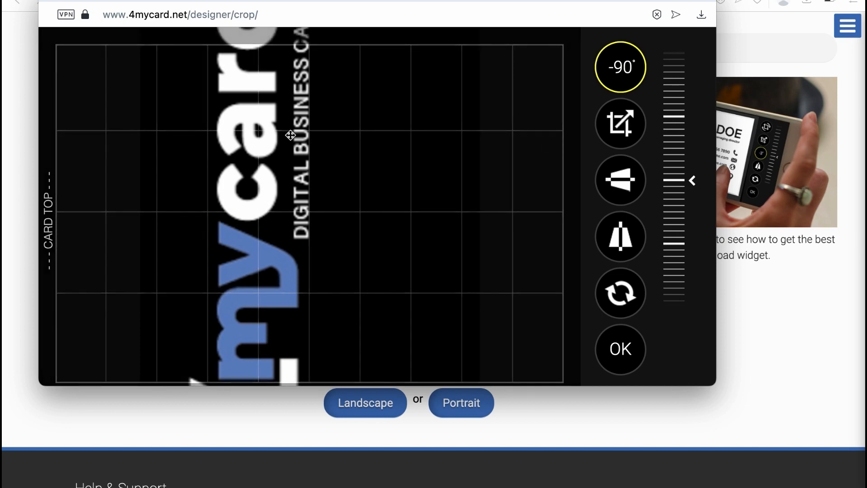
pyautogui.click(620, 123)
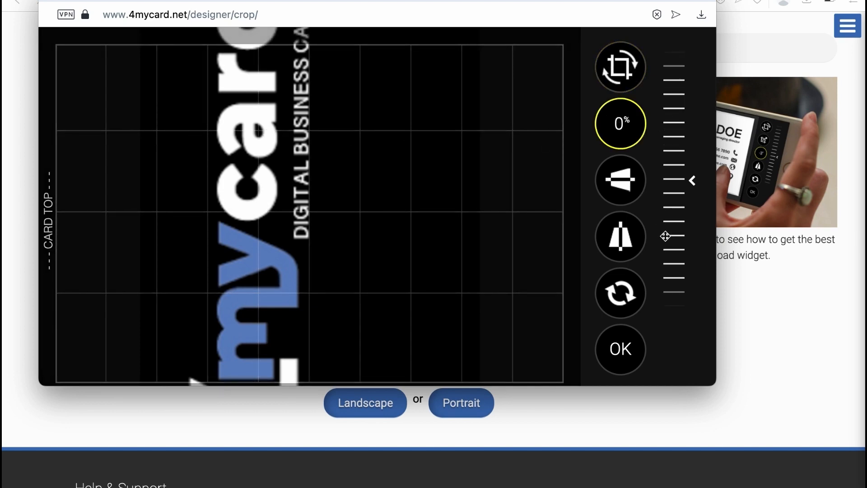
pyautogui.moveTo(672, 140); pyautogui.dragTo(668, 142)
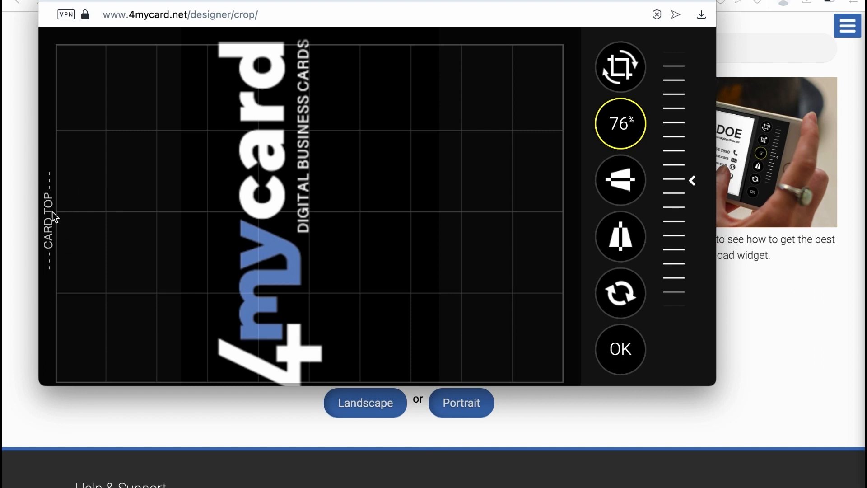
pyautogui.click(622, 349)
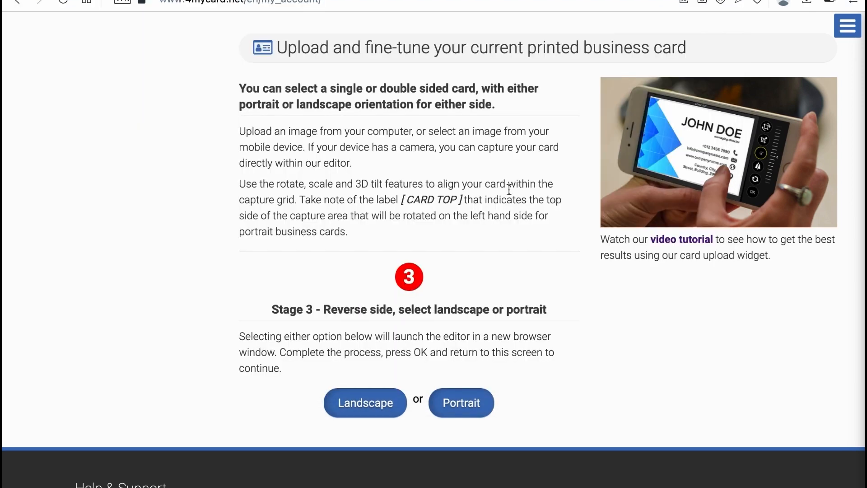
# - Load 4MyCard_Back.png as the portrait reverse side
pyautogui.click(461, 397)
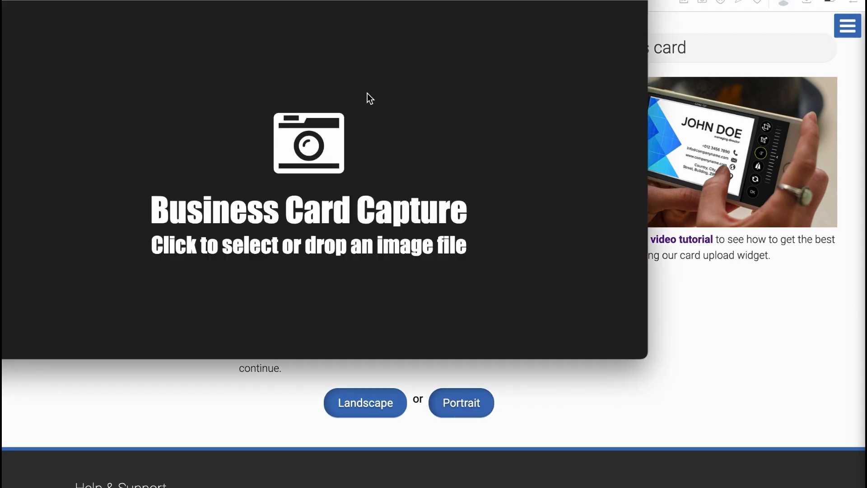
pyautogui.click(367, 93)
pyautogui.click(153, 75)
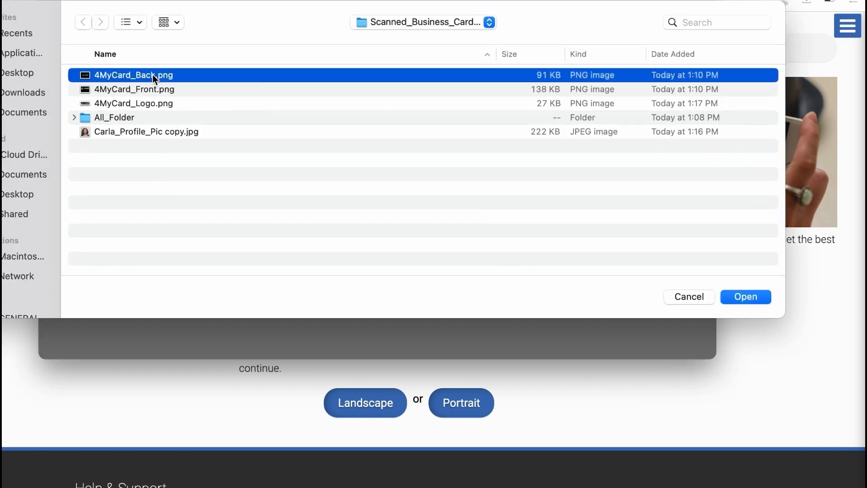
pyautogui.click(745, 297)
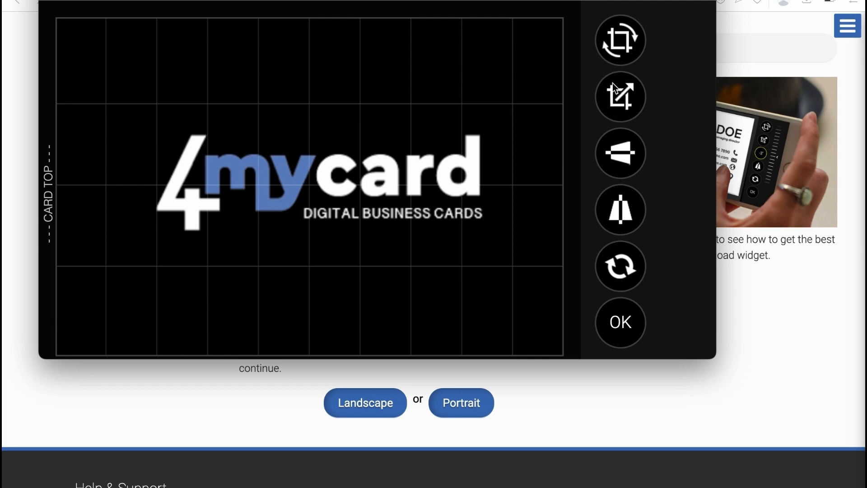
# - Rotate the back image to -90°, nudge it down slightly, and save it
pyautogui.click(619, 44)
pyautogui.moveTo(671, 185); pyautogui.dragTo(654, 120)
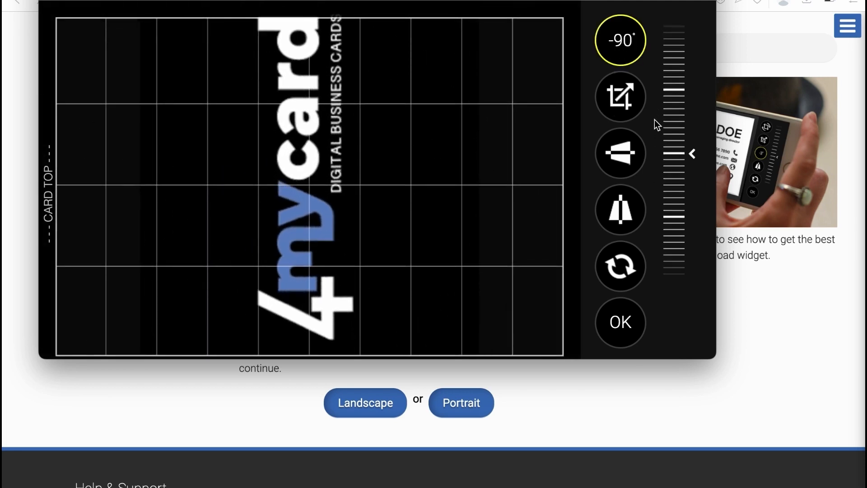
pyautogui.moveTo(312, 126); pyautogui.dragTo(311, 136)
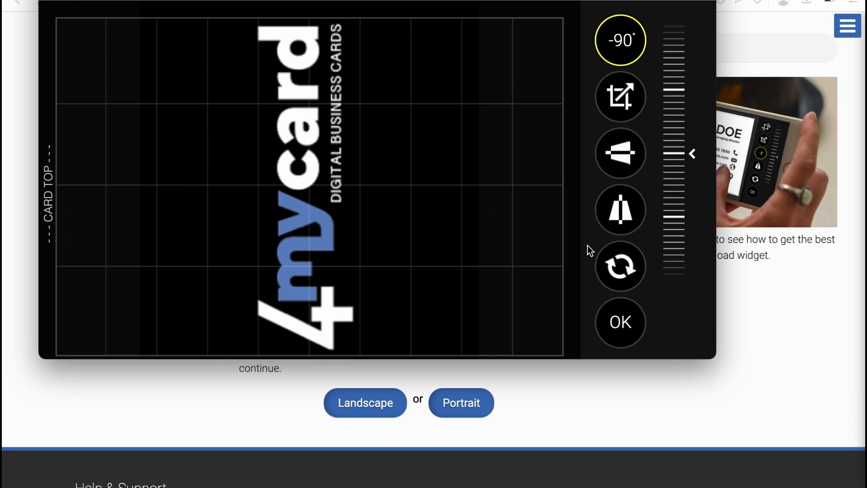
pyautogui.click(621, 323)
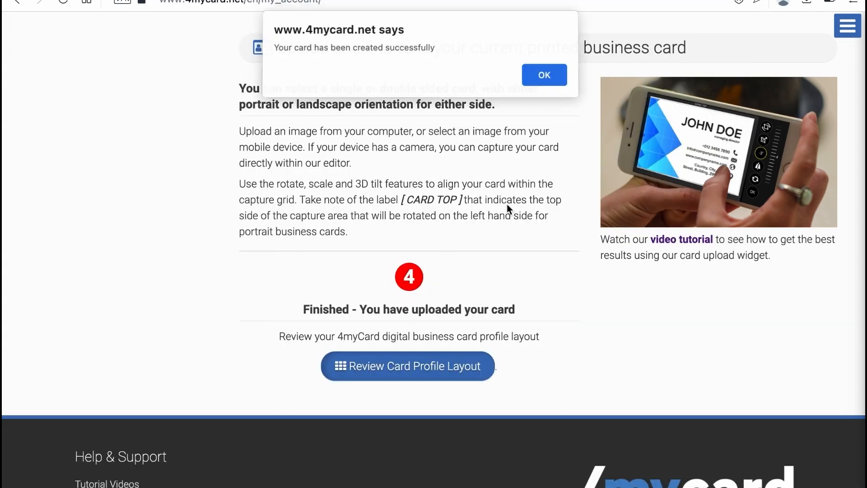
# - Dismiss the success alert and save the card profile layout
pyautogui.click(545, 76)
pyautogui.scroll(10, 367, 75)
pyautogui.scroll(7, 367, 75)
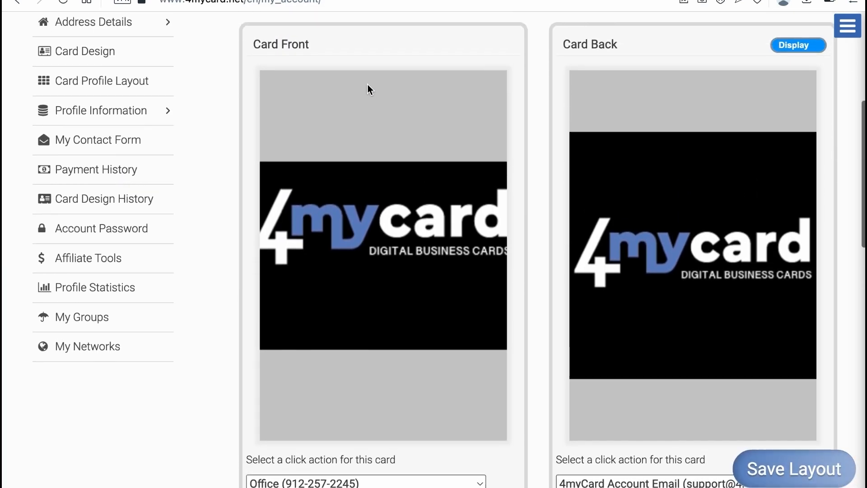
pyautogui.scroll(-1, 368, 85)
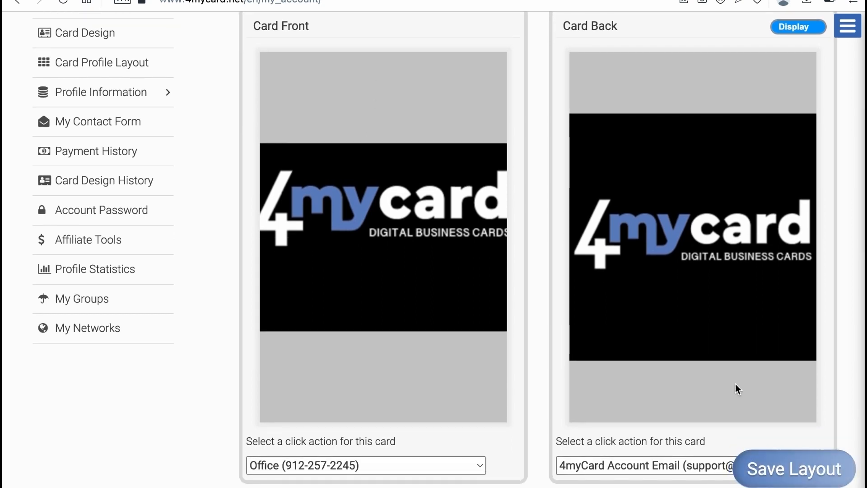
pyautogui.click(796, 468)
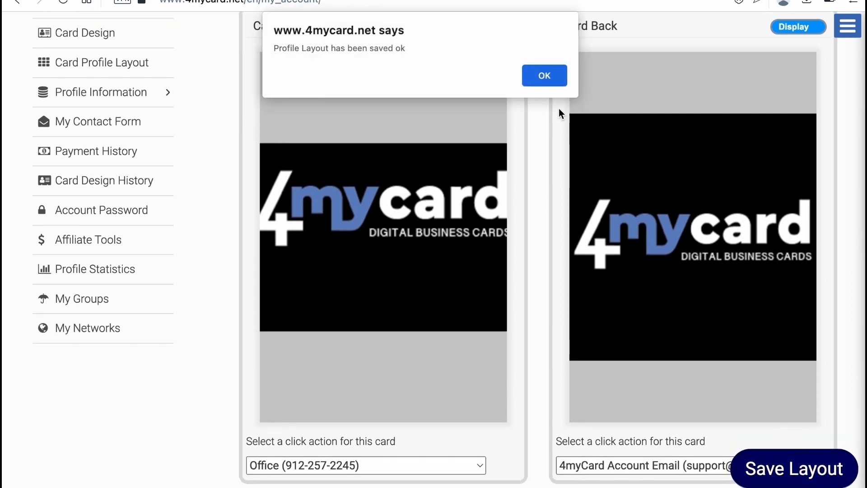
pyautogui.click(546, 77)
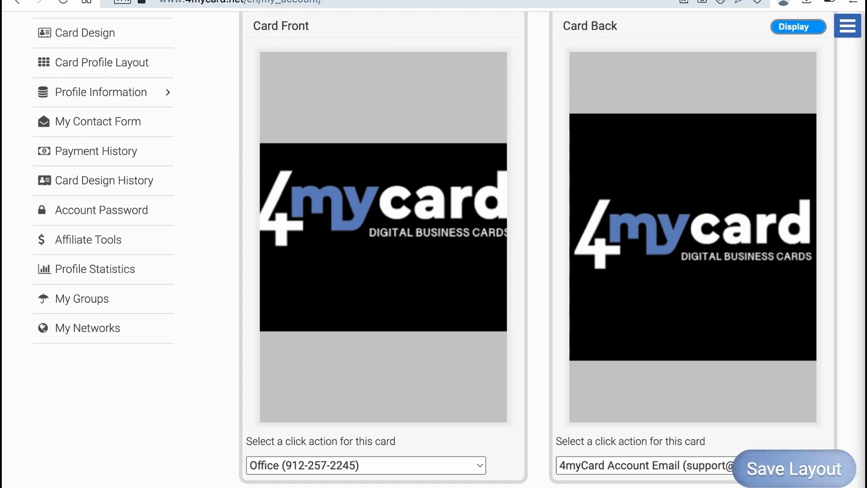
# - Reload the live digital card page and check the new front and back images
pyautogui.click(289, 0)
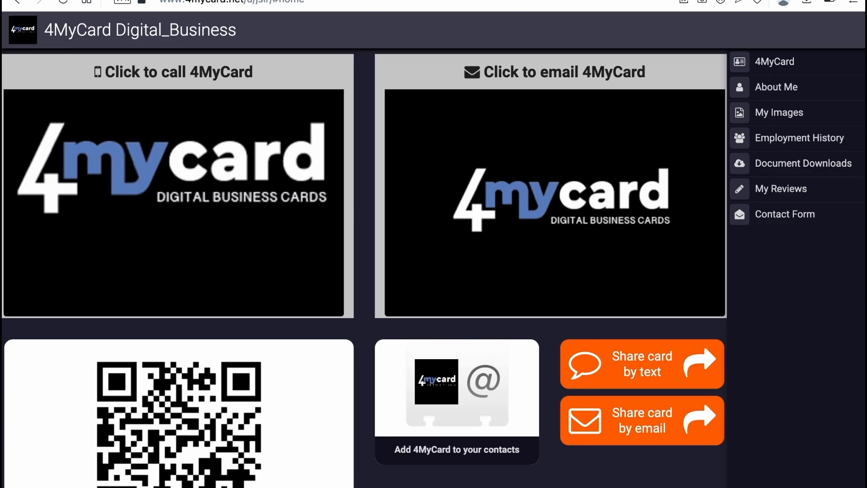
pyautogui.click(64, 3)
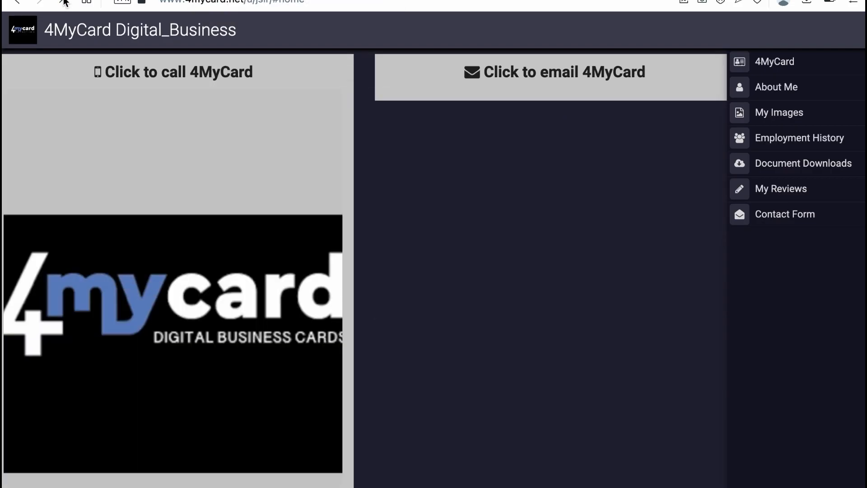
pyautogui.scroll(-9, 237, 157)
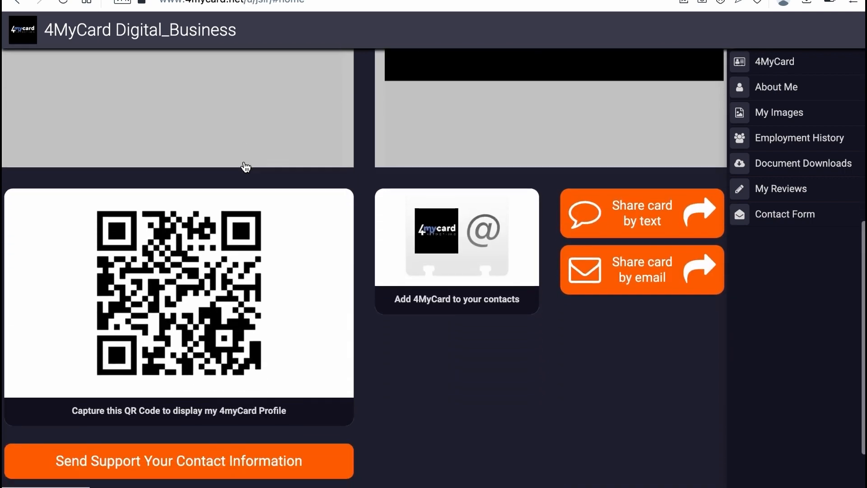
pyautogui.scroll(-3, 246, 168)
pyautogui.scroll(7, 246, 168)
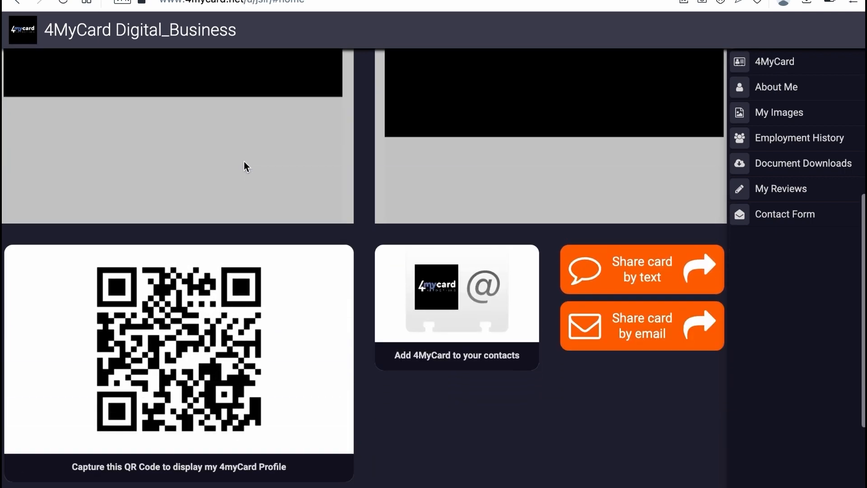
pyautogui.scroll(4, 246, 167)
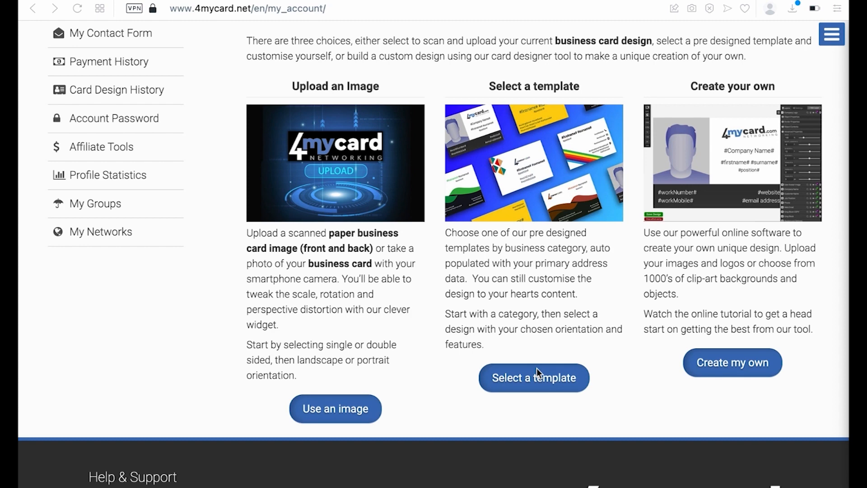
# - Choose Select a template and scroll down to the System Templates designs
pyautogui.scroll(2, 537, 367)
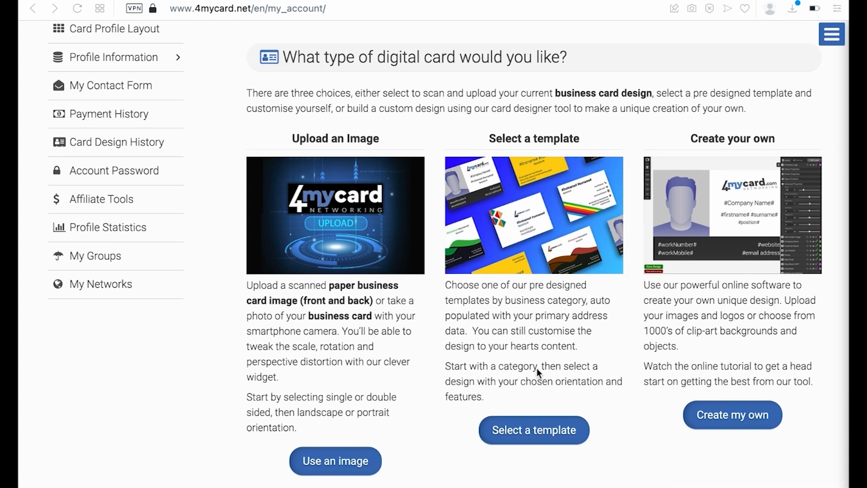
pyautogui.scroll(-2, 576, 368)
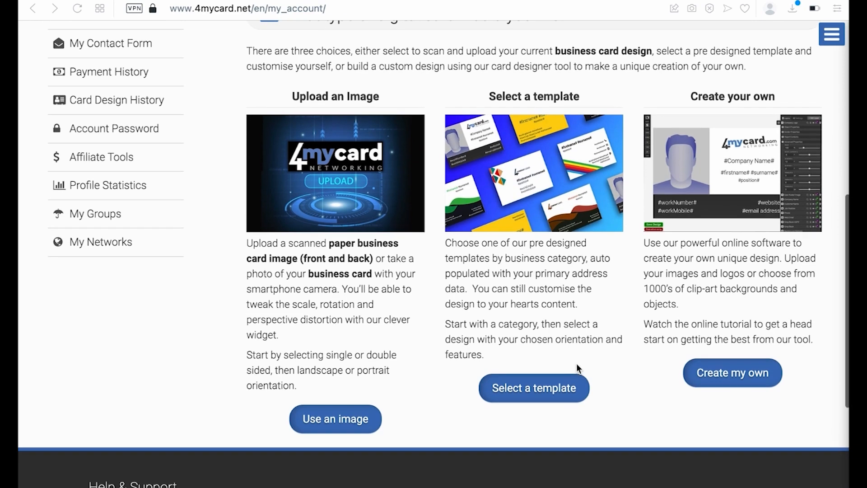
pyautogui.click(543, 382)
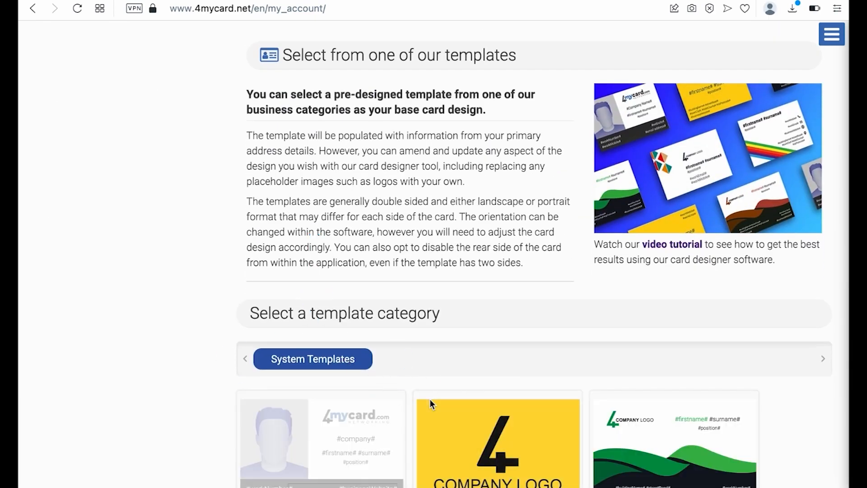
pyautogui.scroll(-8, 429, 403)
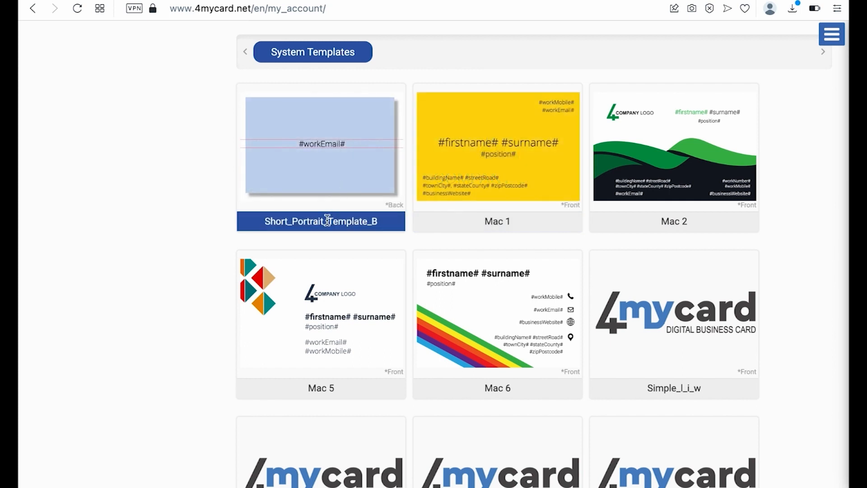
pyautogui.moveTo(320, 175)
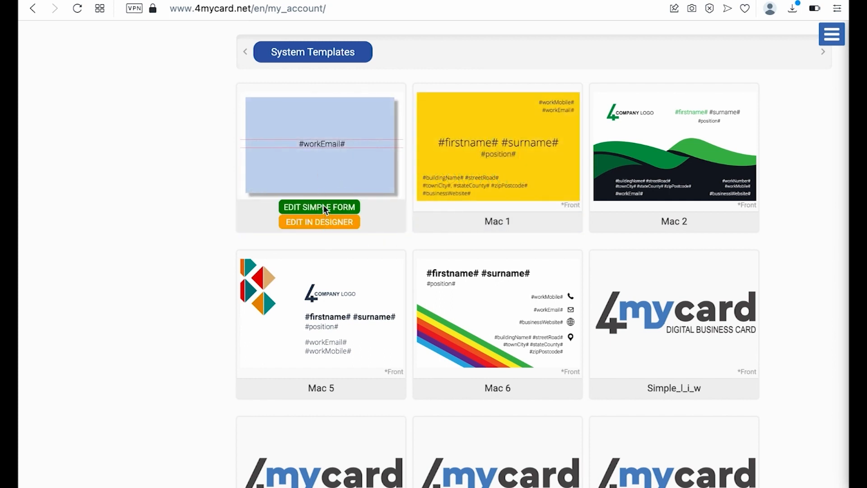
pyautogui.scroll(-1, 380, 294)
pyautogui.scroll(-15, 380, 294)
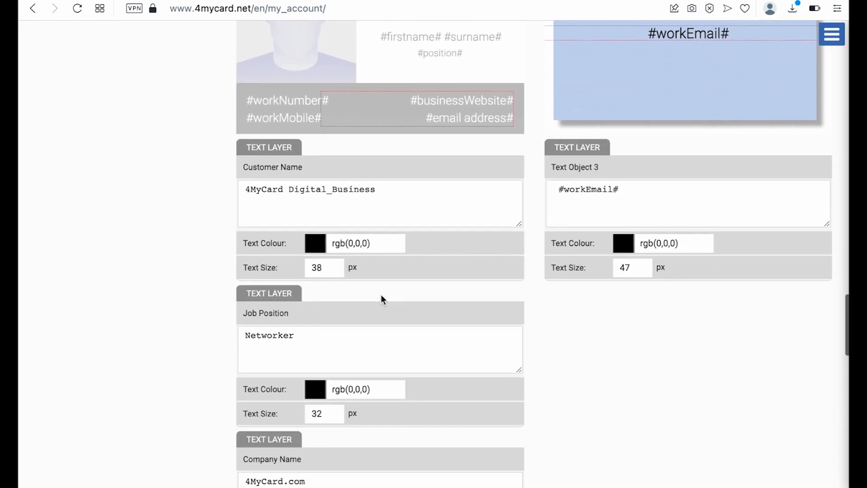
pyautogui.scroll(3, 380, 294)
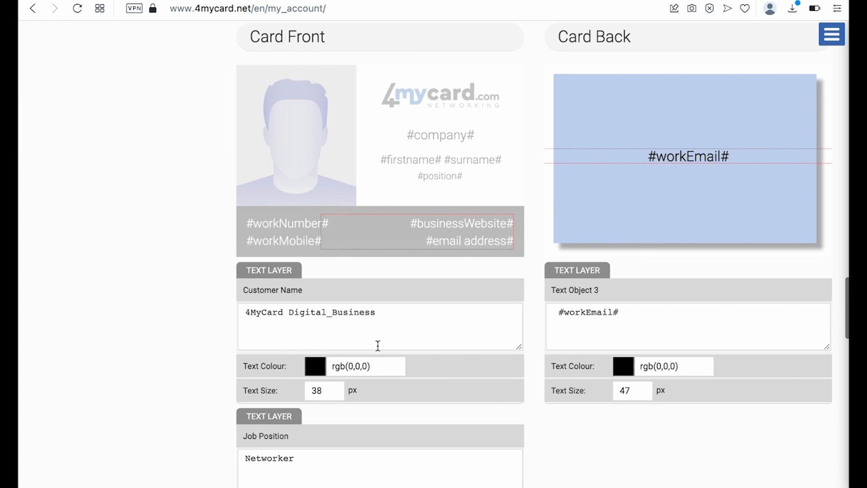
pyautogui.scroll(-6, 379, 343)
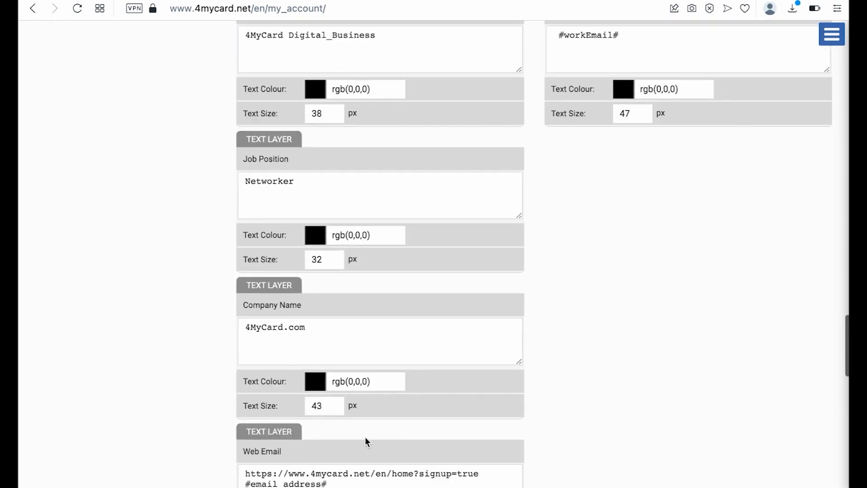
pyautogui.scroll(-12, 365, 437)
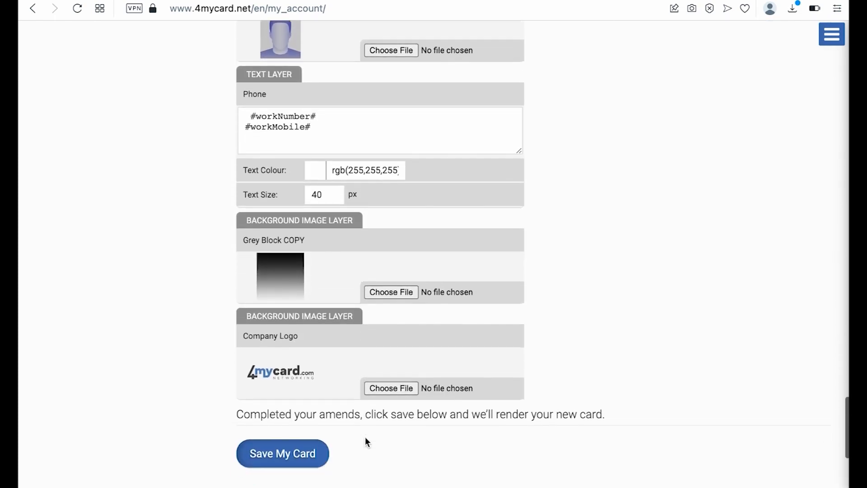
pyautogui.scroll(15, 365, 437)
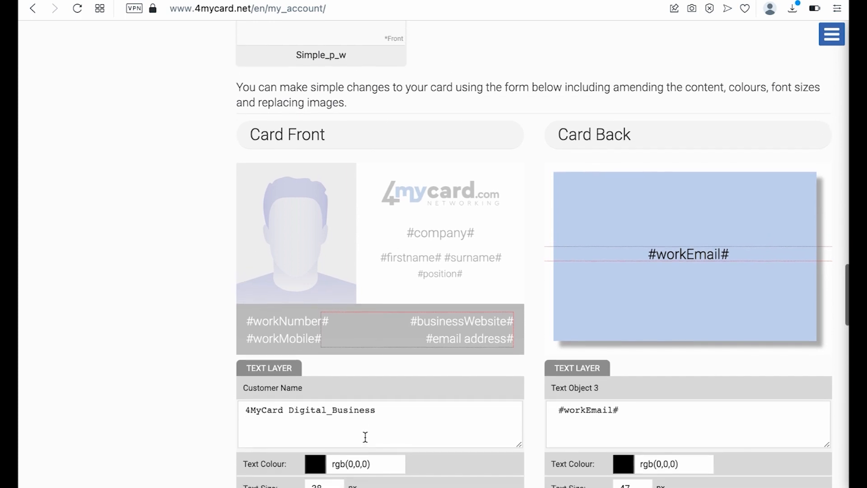
pyautogui.scroll(-1, 365, 437)
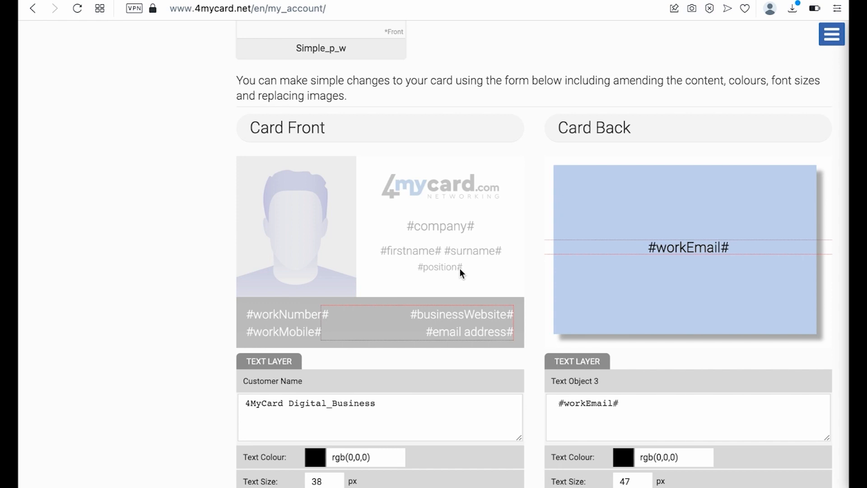
pyautogui.scroll(-3, 439, 268)
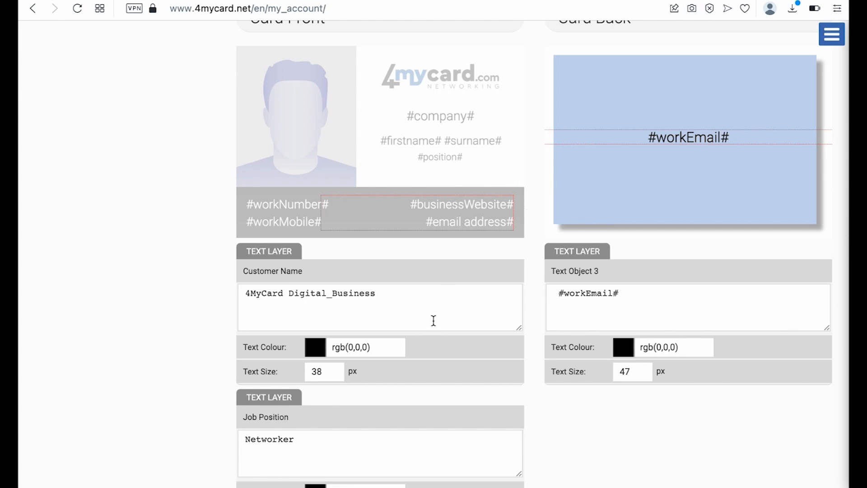
pyautogui.scroll(-15, 440, 302)
pyautogui.scroll(-4, 432, 321)
pyautogui.scroll(9, 396, 239)
pyautogui.scroll(12, 397, 210)
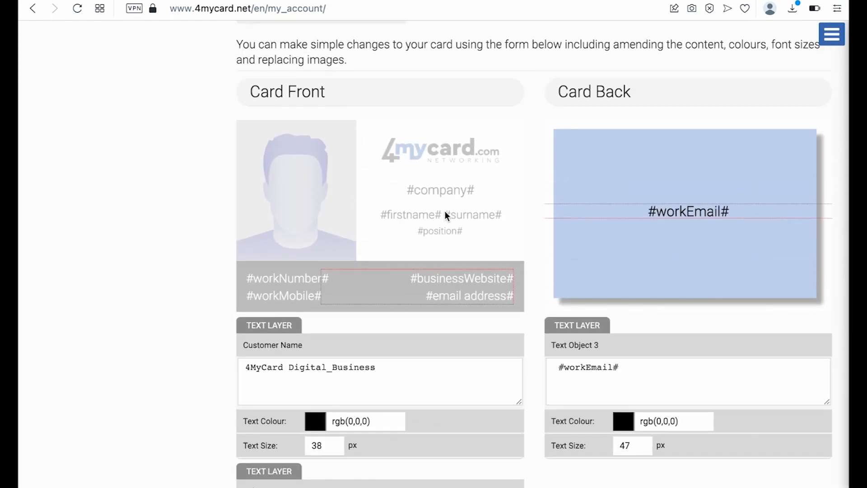
pyautogui.scroll(-5, 445, 213)
pyautogui.scroll(2, 445, 212)
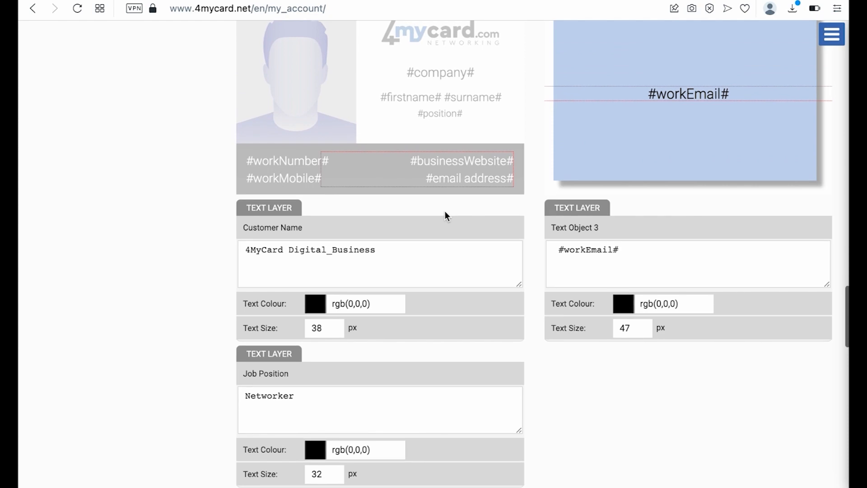
pyautogui.scroll(2, 442, 225)
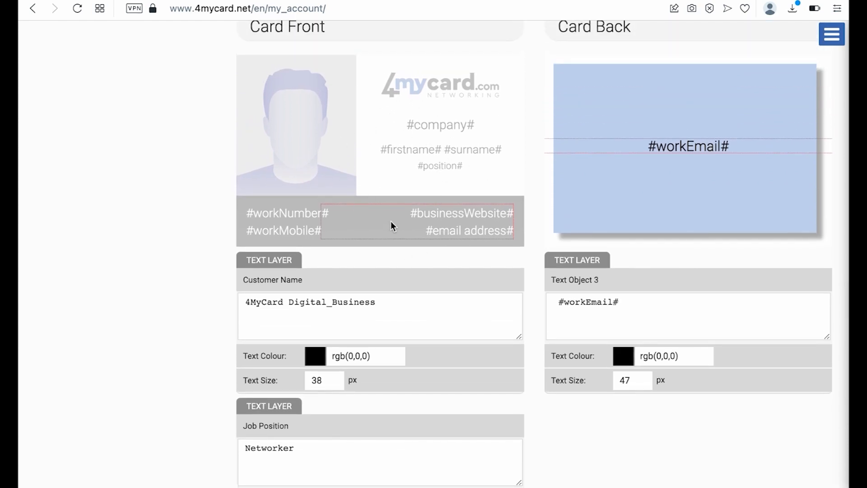
pyautogui.scroll(-1, 365, 325)
pyautogui.scroll(-15, 364, 324)
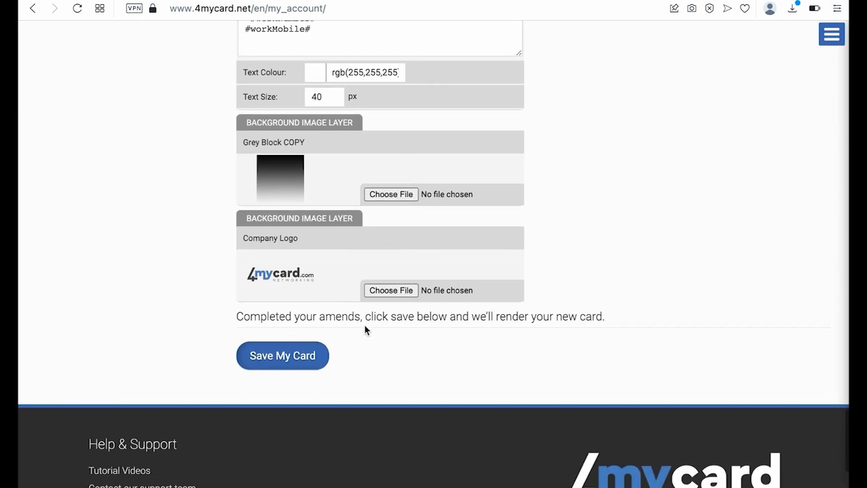
pyautogui.scroll(8, 365, 325)
pyautogui.scroll(10, 364, 327)
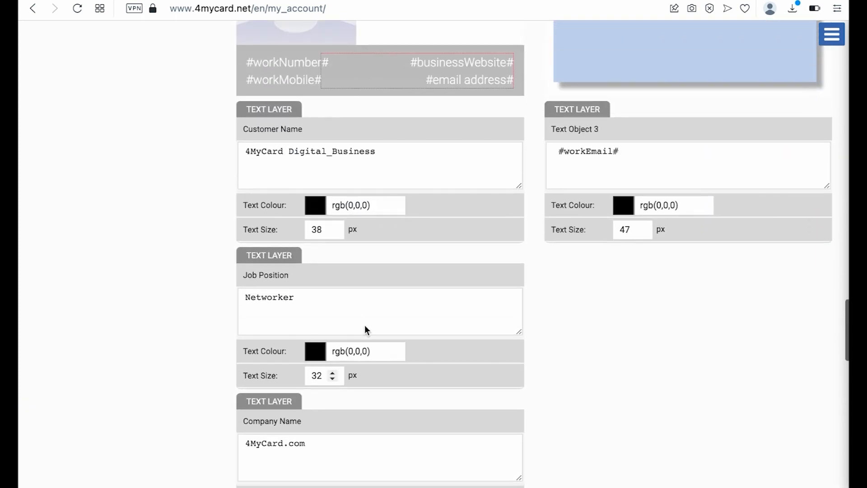
pyautogui.scroll(2, 363, 324)
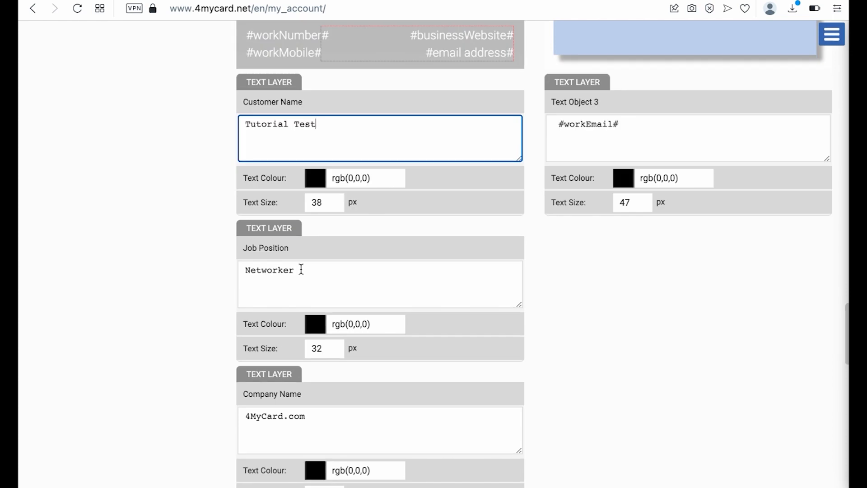
# - Replace the job position with 'Tutorial Position' and the company with 'Tutorial Company'
pyautogui.click(299, 270)
pyautogui.moveTo(298, 270); pyautogui.dragTo(230, 274)
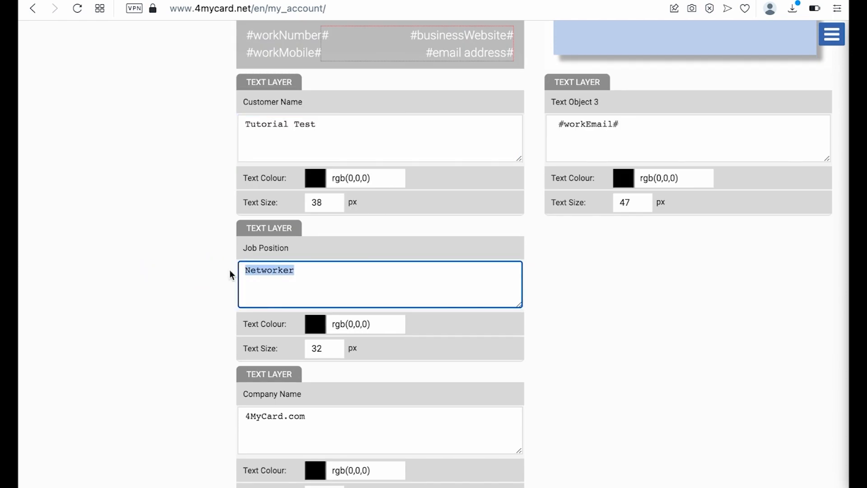
pyautogui.write('Tes')
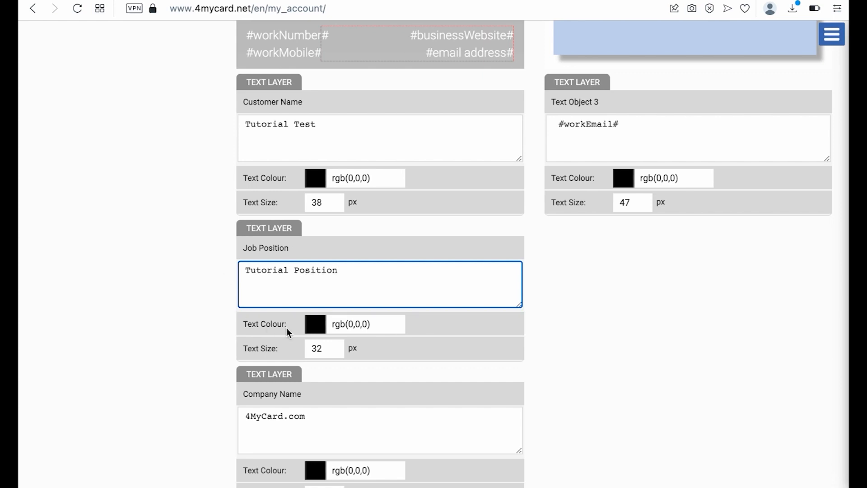
pyautogui.scroll(-3, 286, 329)
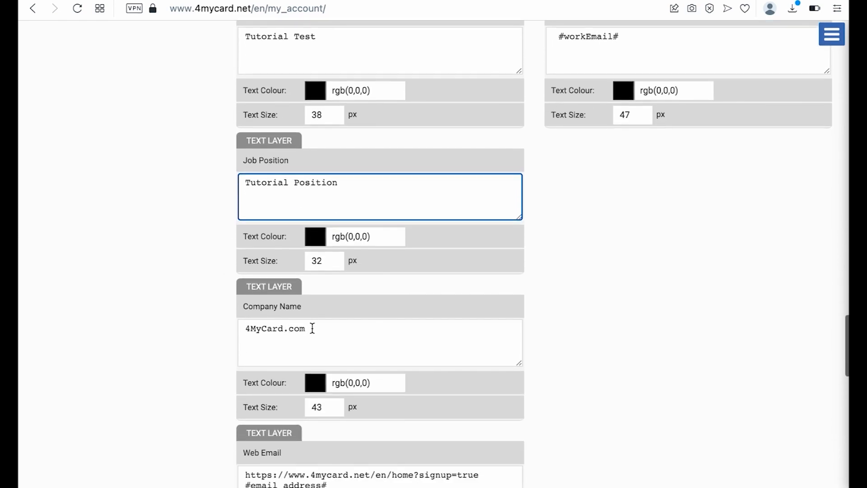
pyautogui.moveTo(310, 329); pyautogui.dragTo(236, 326)
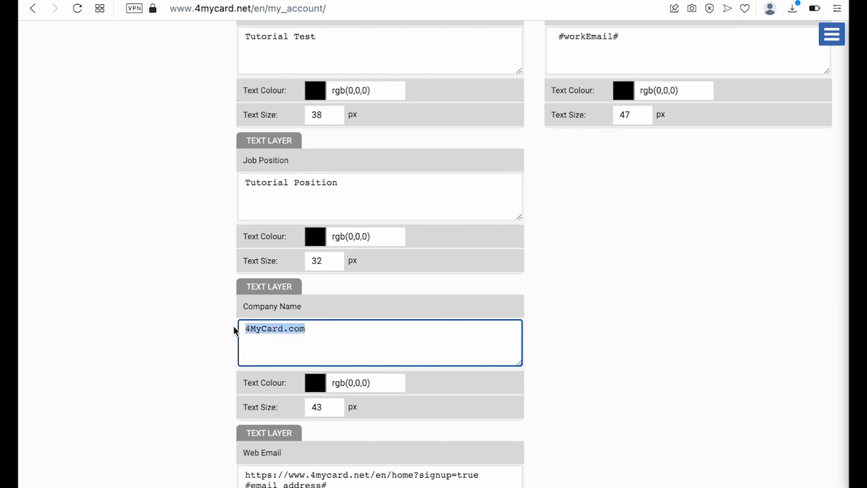
pyautogui.write('T')
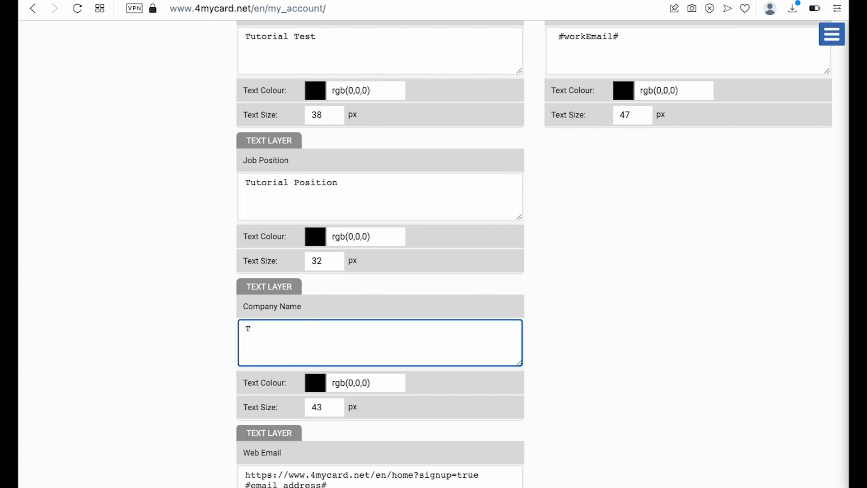
pyautogui.write('utroial Company')
pyautogui.click(284, 350)
pyautogui.press('BackSpace')
pyautogui.press('BackSpace')
pyautogui.press('BackSpace')
pyautogui.press('BackSpace')
pyautogui.press('BackSpace')
pyautogui.write('orial')
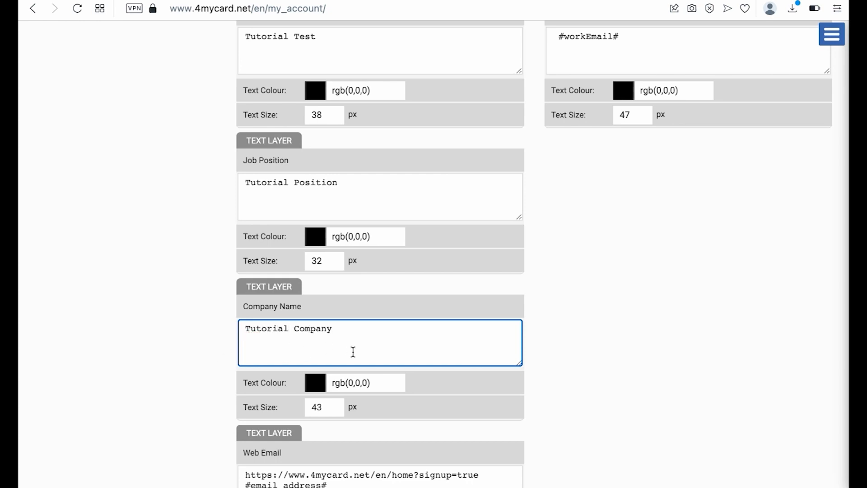
# - Change the web address to tutorial.com, enter a sample e-mail line, and open the avatar file picker
pyautogui.scroll(-4, 352, 352)
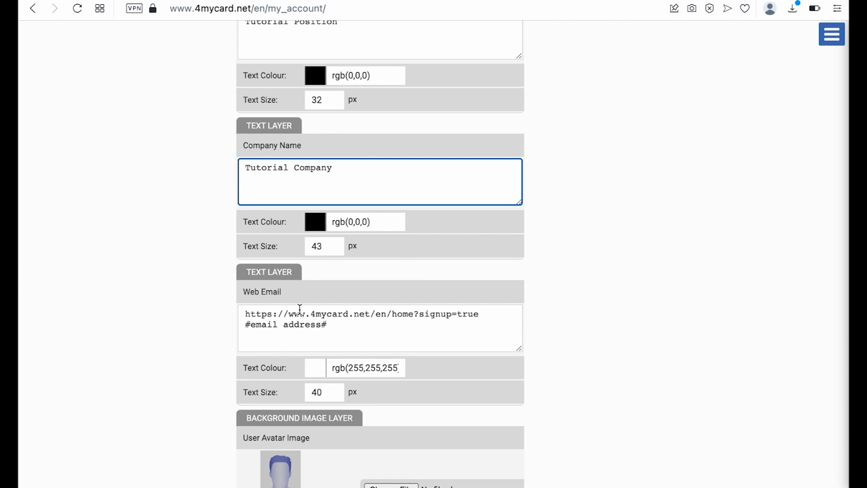
pyautogui.moveTo(288, 314); pyautogui.dragTo(230, 314)
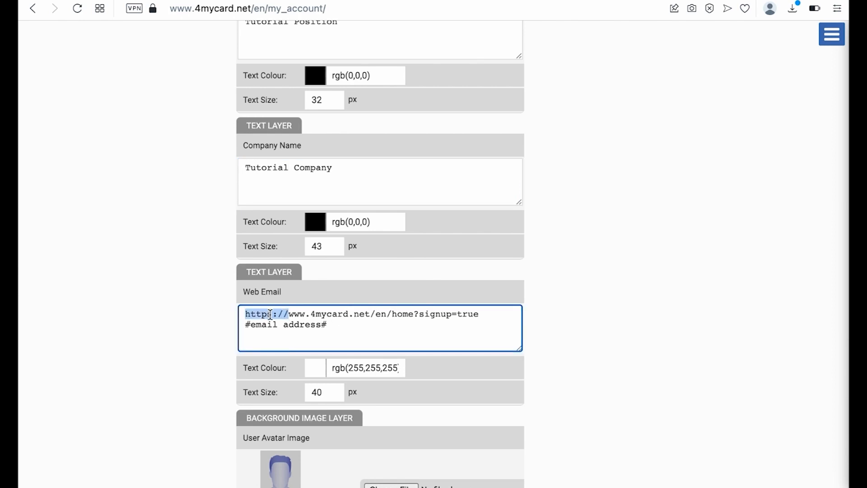
pyautogui.moveTo(311, 314); pyautogui.dragTo(212, 316)
pyautogui.press('BackSpace')
pyautogui.moveTo(415, 314); pyautogui.dragTo(224, 316)
pyautogui.write('tutr')
pyautogui.press('BackSpace')
pyautogui.write('orial.com')
pyautogui.moveTo(335, 324); pyautogui.dragTo(240, 323)
pyautogui.press('BackSpace')
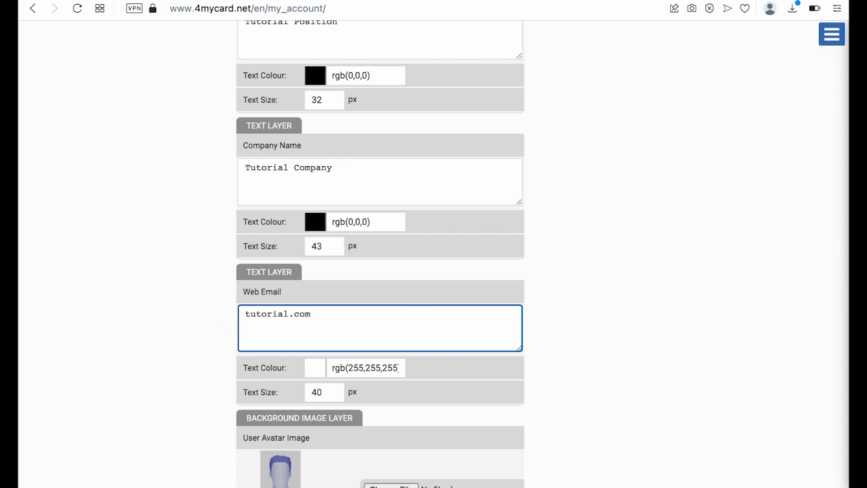
pyautogui.write('email@tutorial.com')
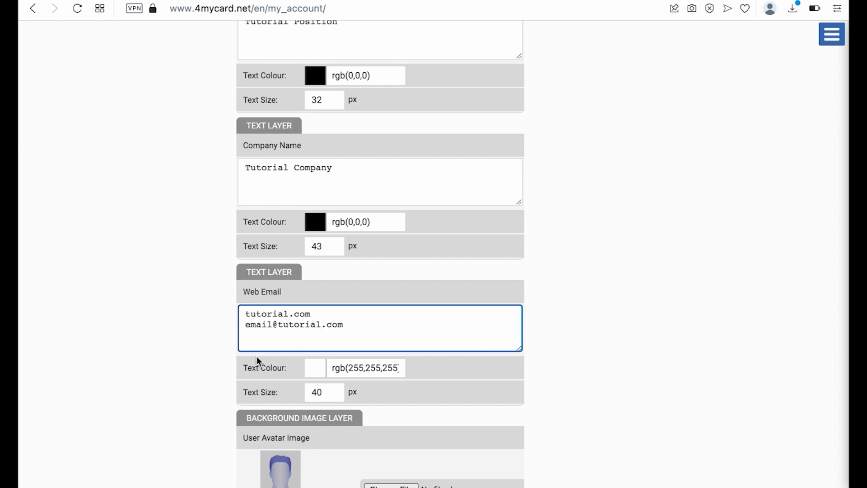
pyautogui.scroll(-5, 390, 348)
pyautogui.click(389, 348)
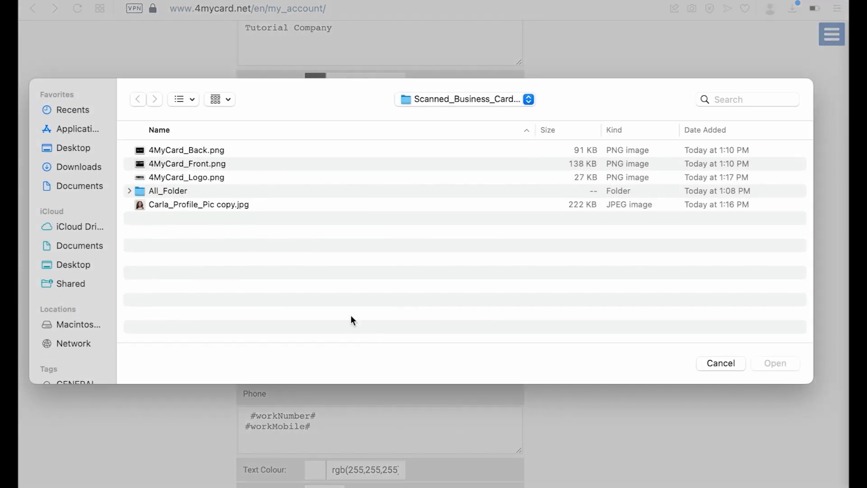
# - Upload the selected profile photo as the card's User Avatar Image
pyautogui.click(172, 203)
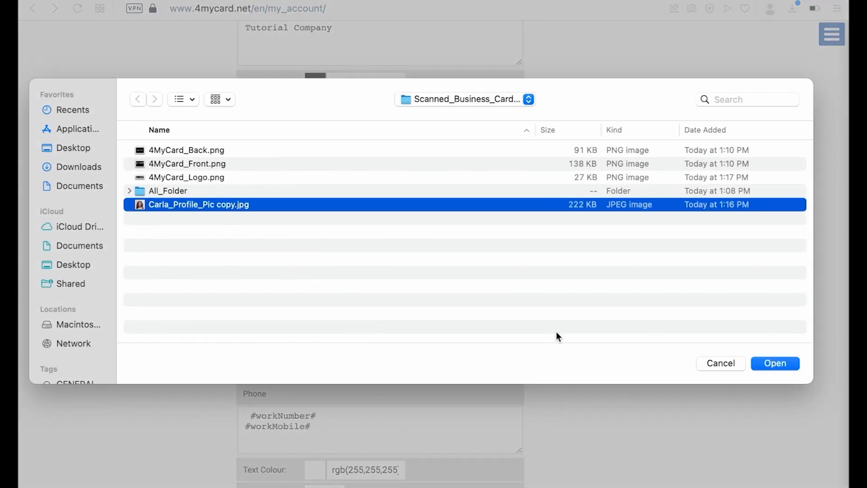
pyautogui.click(776, 364)
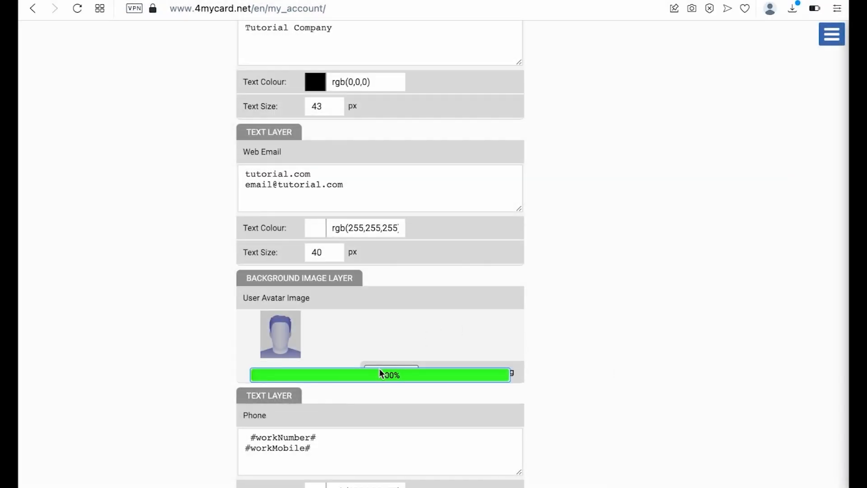
pyautogui.scroll(-3, 379, 373)
# - Replace the phone placeholder text with the card holder's phone number
pyautogui.moveTo(315, 312); pyautogui.dragTo(231, 300)
pyautogui.press('BackSpace')
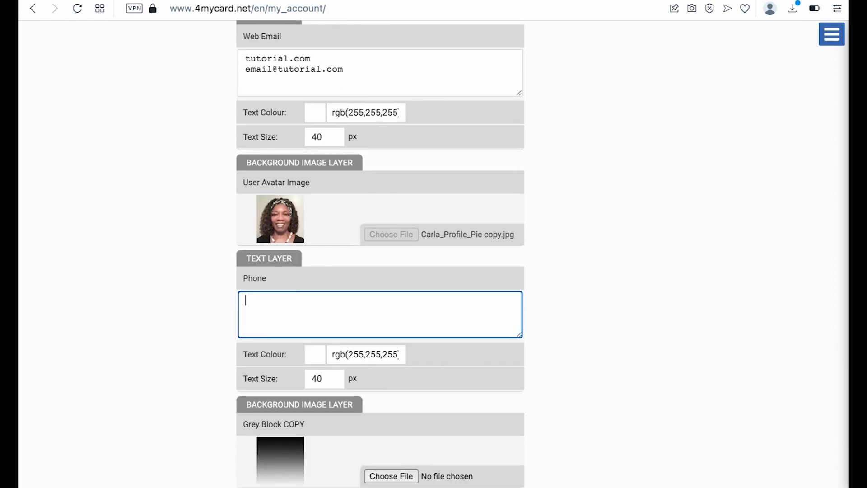
pyautogui.scroll(-3, 470, 281)
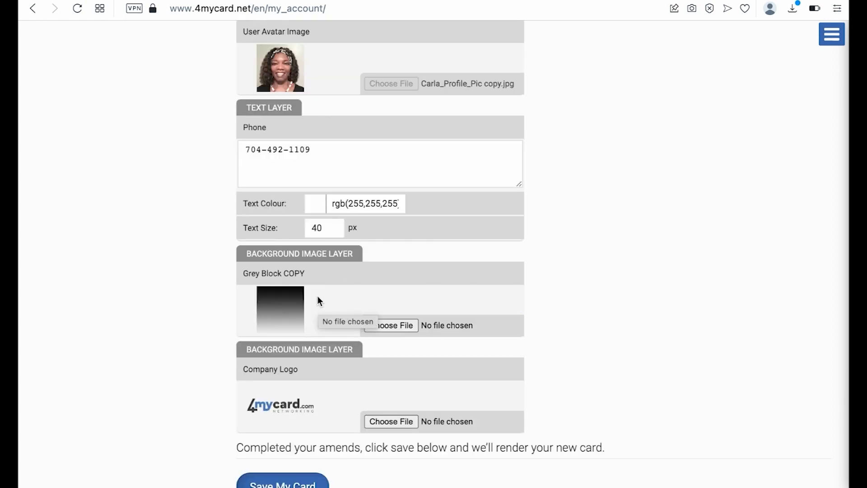
pyautogui.scroll(15, 316, 293)
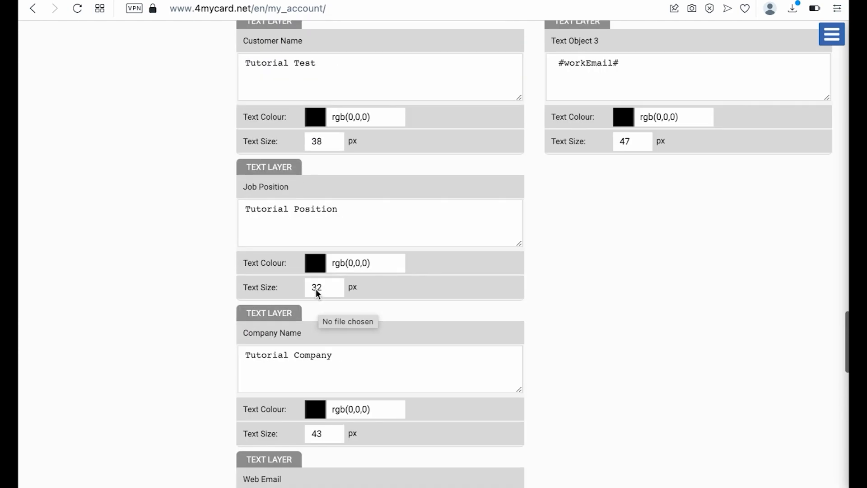
pyautogui.scroll(-15, 365, 360)
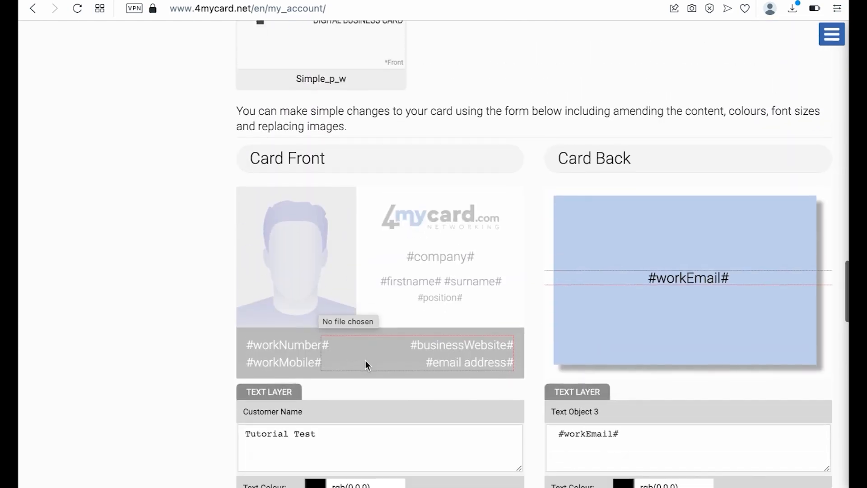
pyautogui.scroll(-2, 340, 402)
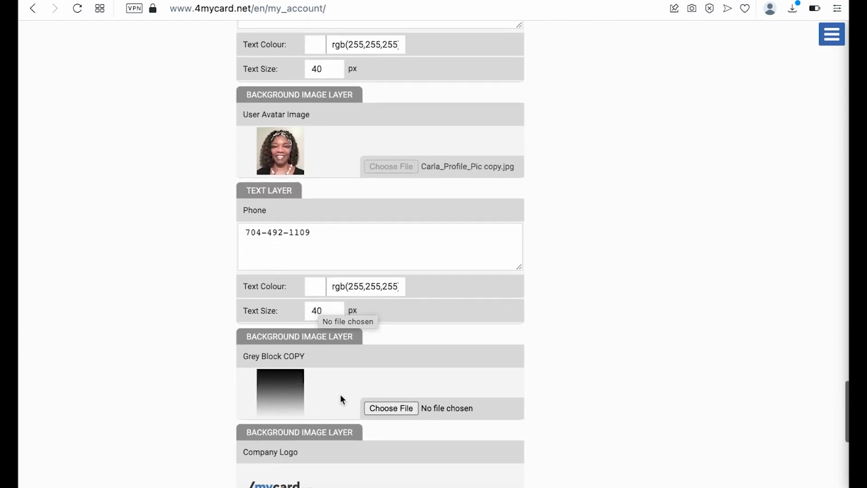
# - Upload 4MyCard_Logo.png as the Grey Block COPY image
pyautogui.click(397, 409)
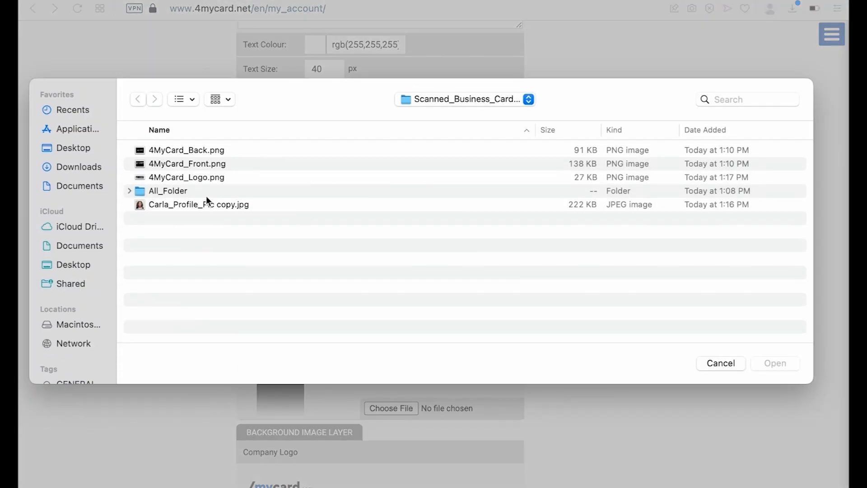
pyautogui.click(199, 177)
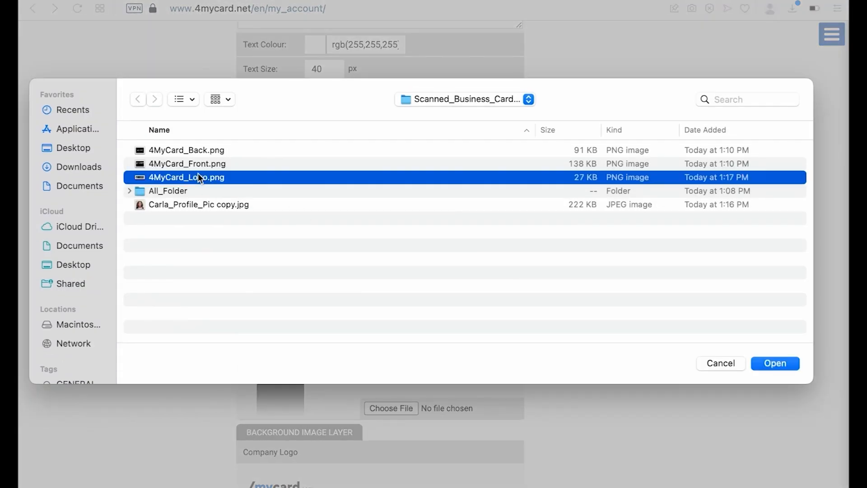
pyautogui.click(774, 363)
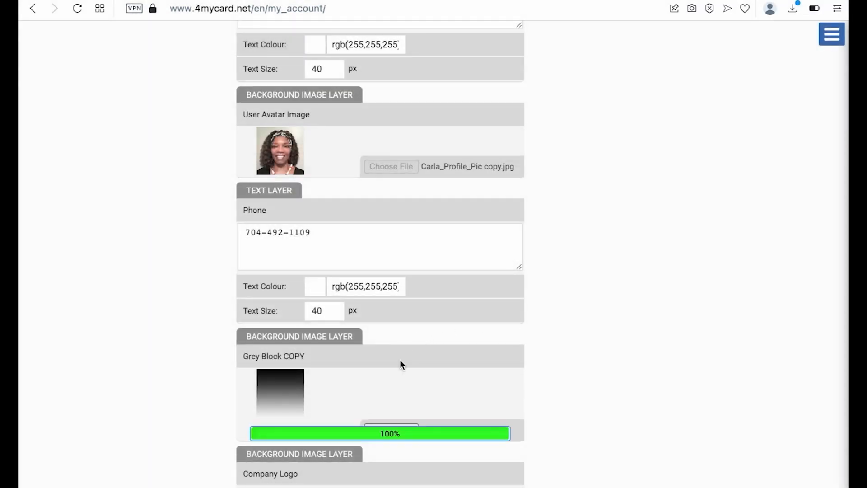
pyautogui.scroll(-5, 395, 372)
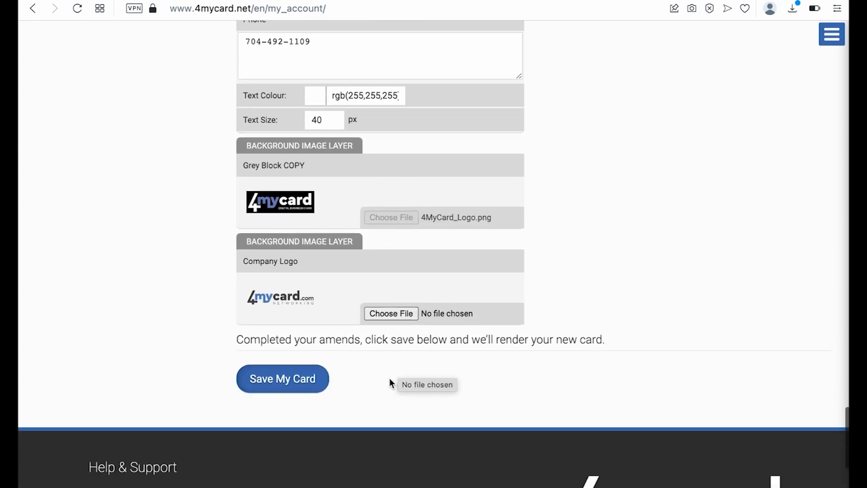
# - Upload 4MyCard_Logo.png as the Company Logo image too
pyautogui.click(391, 313)
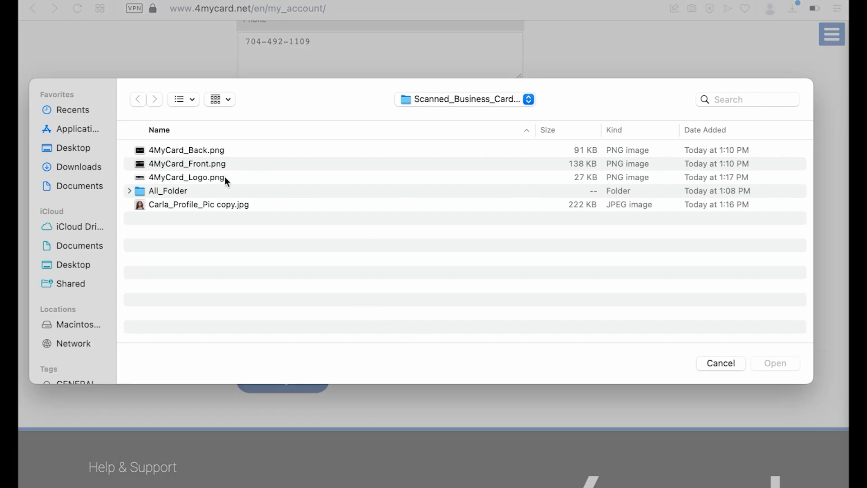
pyautogui.click(201, 176)
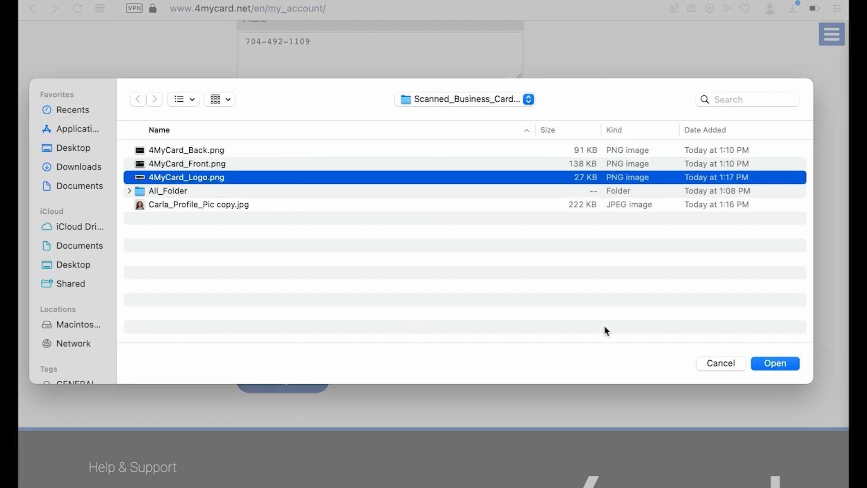
pyautogui.click(770, 362)
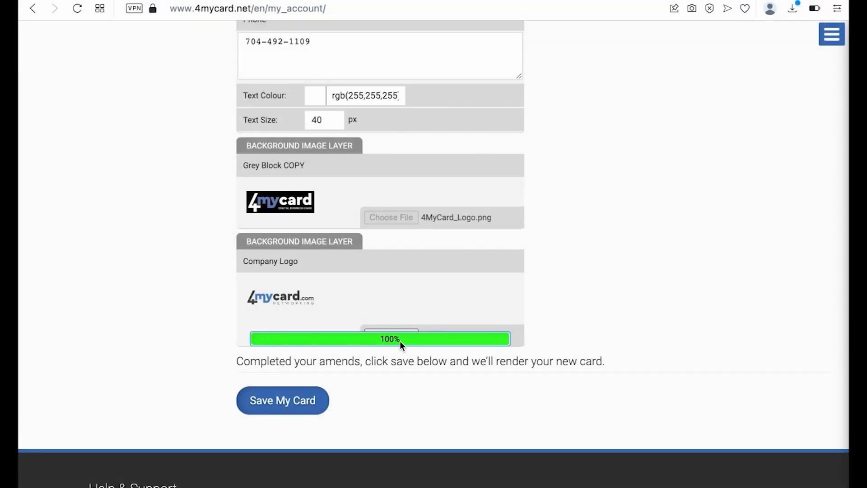
pyautogui.scroll(15, 436, 356)
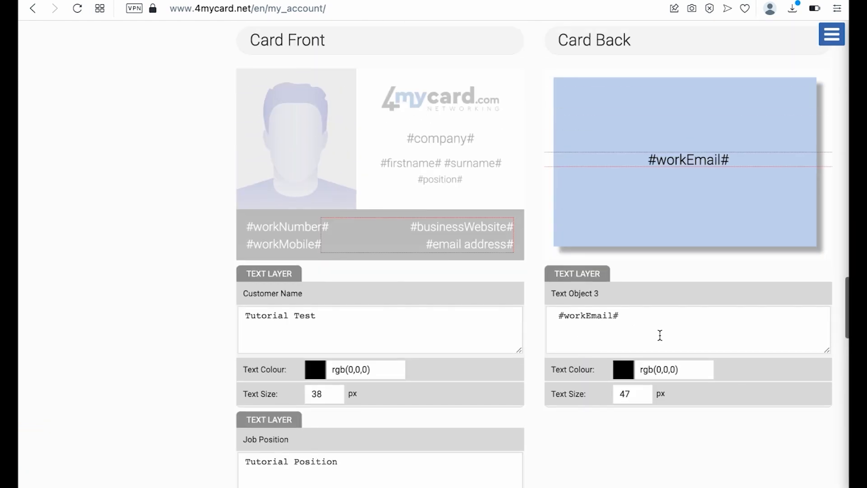
# - Replace the #workEmail# placeholder in Text Object 3 with a sample email address
pyautogui.moveTo(623, 315); pyautogui.dragTo(542, 315)
pyautogui.write('tutoria')
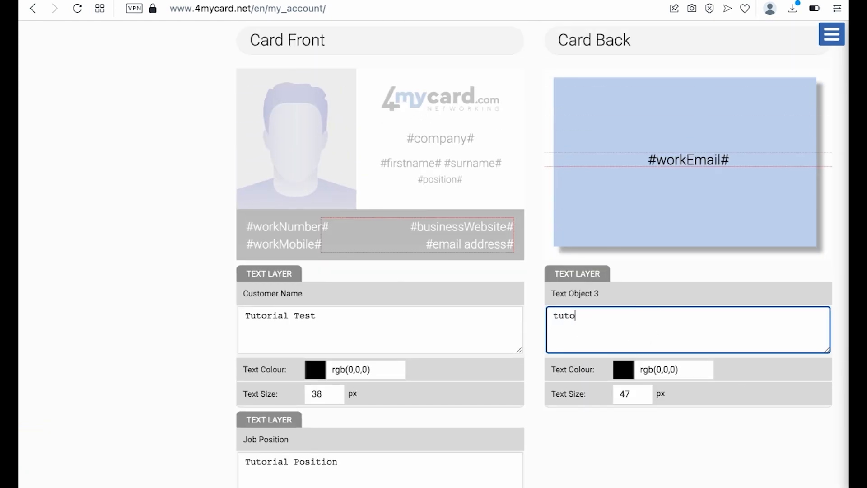
pyautogui.press('BackSpace')
pyautogui.press('BackSpace')
pyautogui.press('BackSpace')
pyautogui.press('BackSpace')
pyautogui.press('BackSpace')
pyautogui.press('BackSpace')
pyautogui.press('BackSpace')
pyautogui.write('email@tutorial.com')
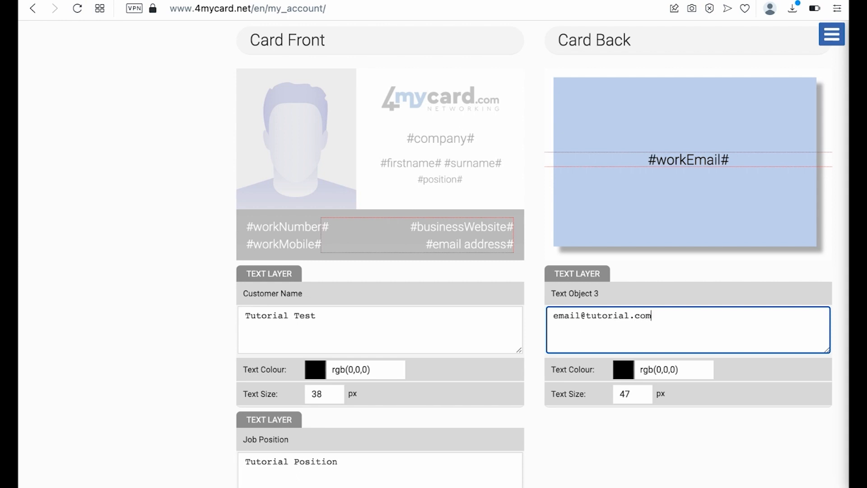
pyautogui.scroll(-1, 616, 415)
pyautogui.scroll(-2, 615, 414)
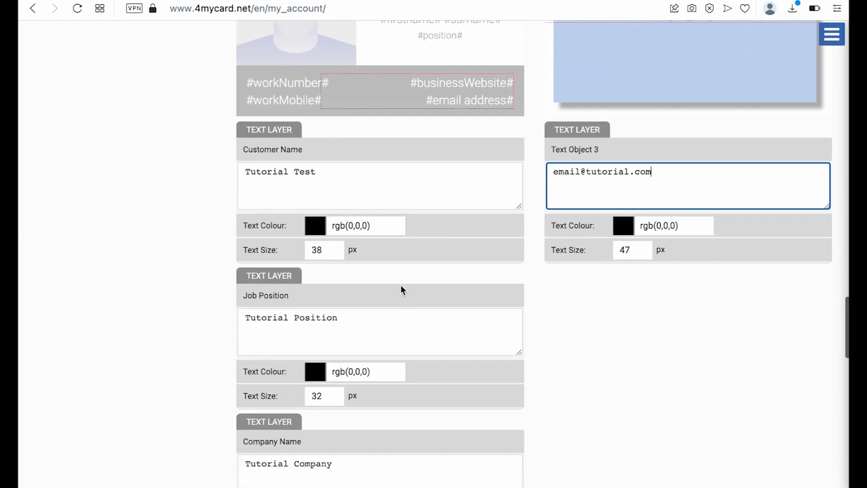
# - Change the Customer Name text colour to green
pyautogui.click(310, 225)
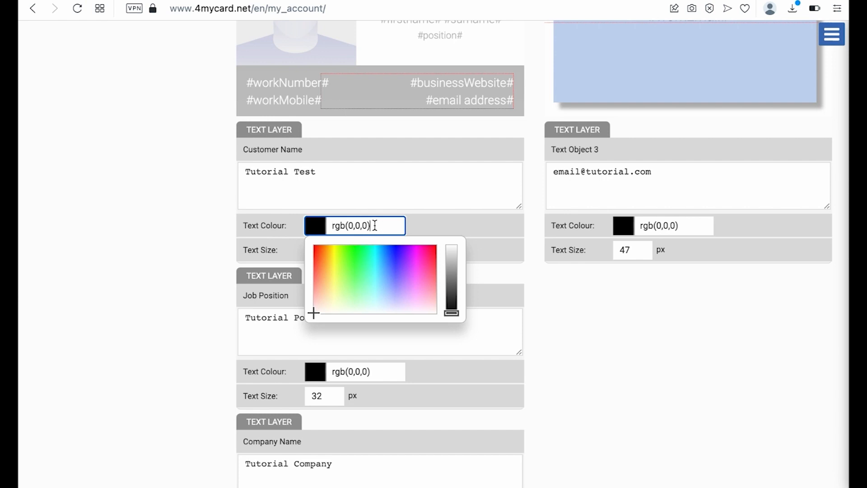
pyautogui.moveTo(375, 225); pyautogui.dragTo(310, 219)
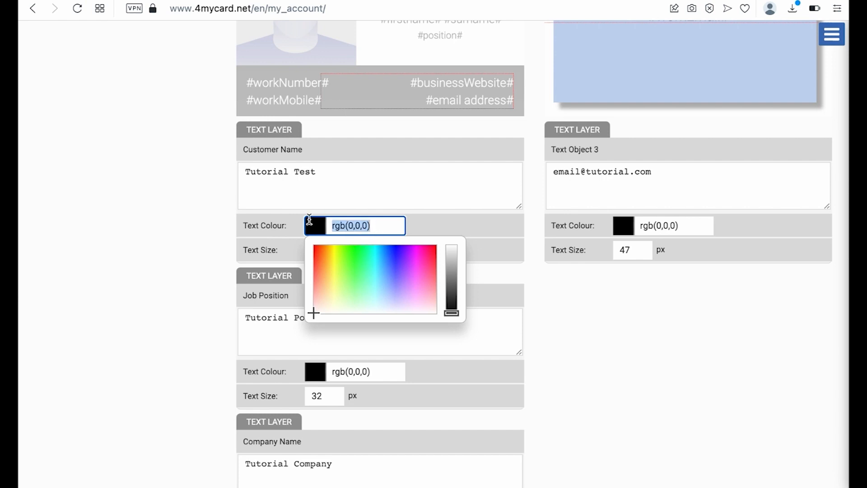
pyautogui.write('#000000')
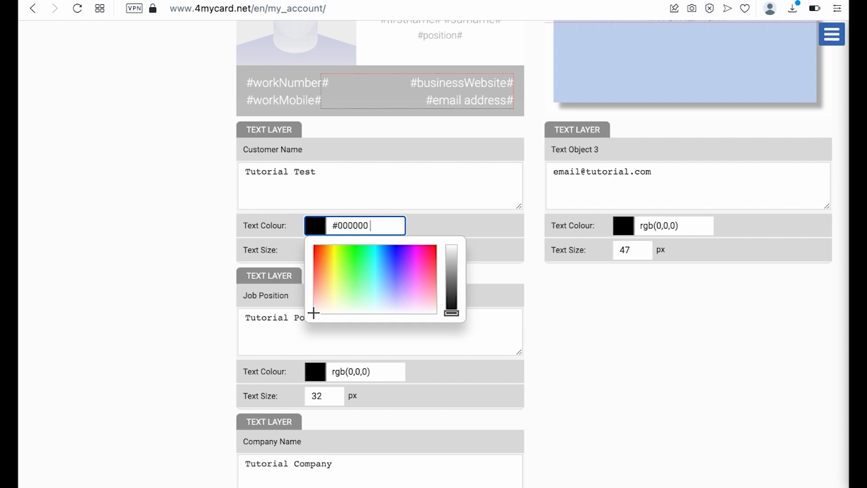
pyautogui.click(384, 352)
pyautogui.click(375, 225)
pyautogui.tripleClick(376, 225)
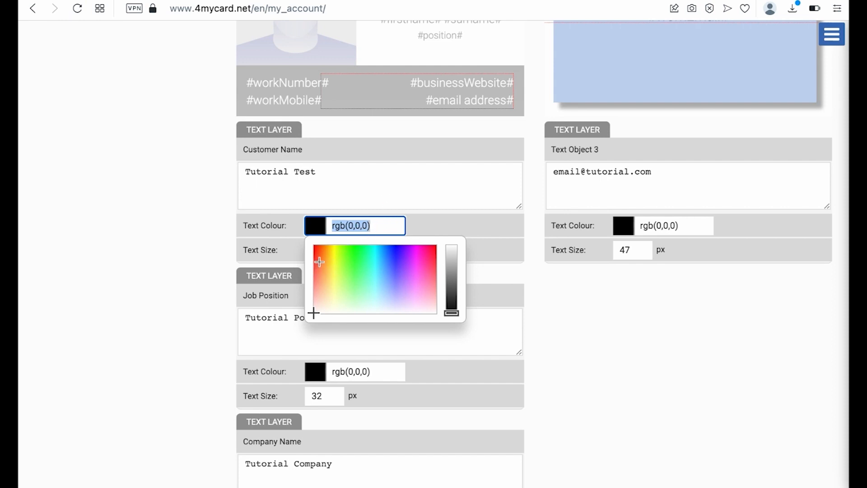
pyautogui.click(343, 257)
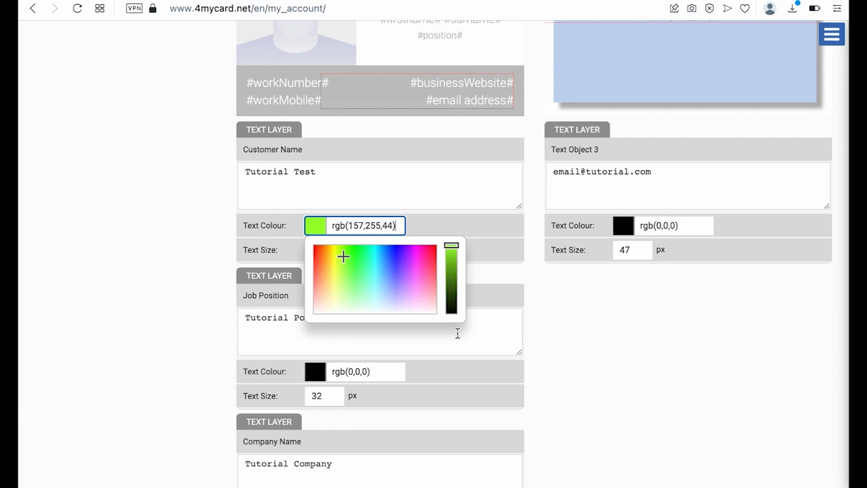
pyautogui.click(478, 233)
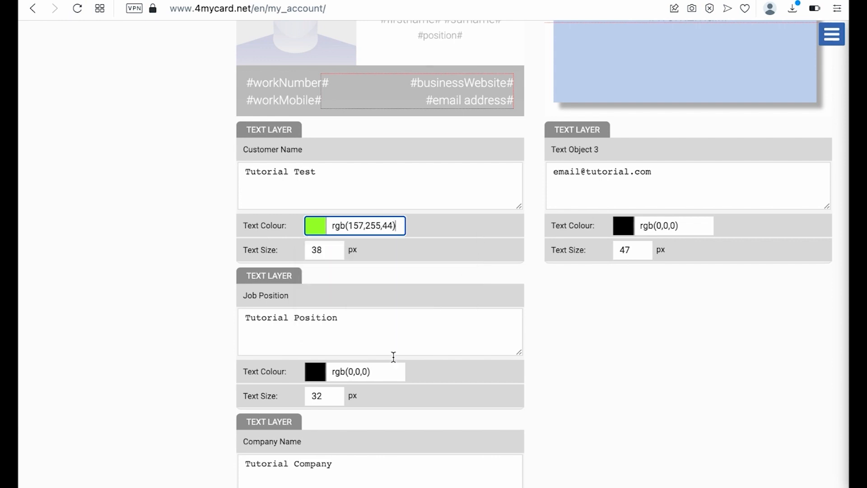
# - Make Job Position blue, the back Text Object 3 pink, and Company Name blue
pyautogui.click(316, 371)
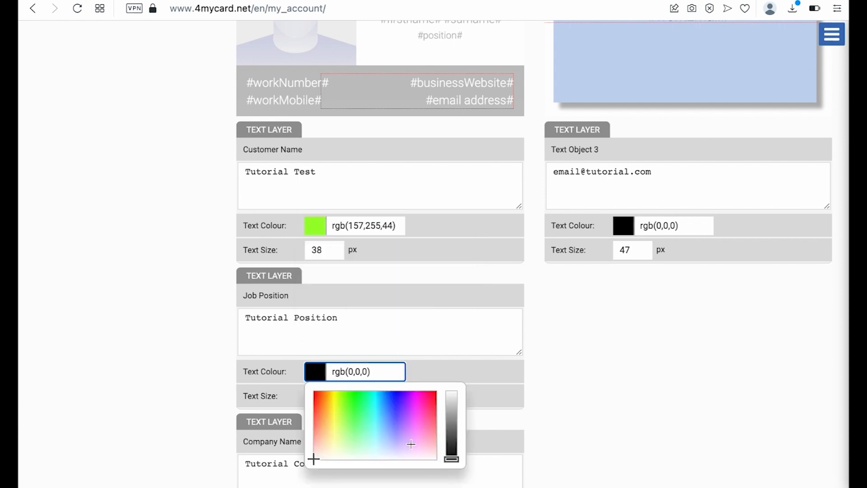
pyautogui.click(396, 406)
pyautogui.click(631, 226)
pyautogui.moveTo(673, 256); pyautogui.dragTo(739, 257)
pyautogui.scroll(-7, 516, 372)
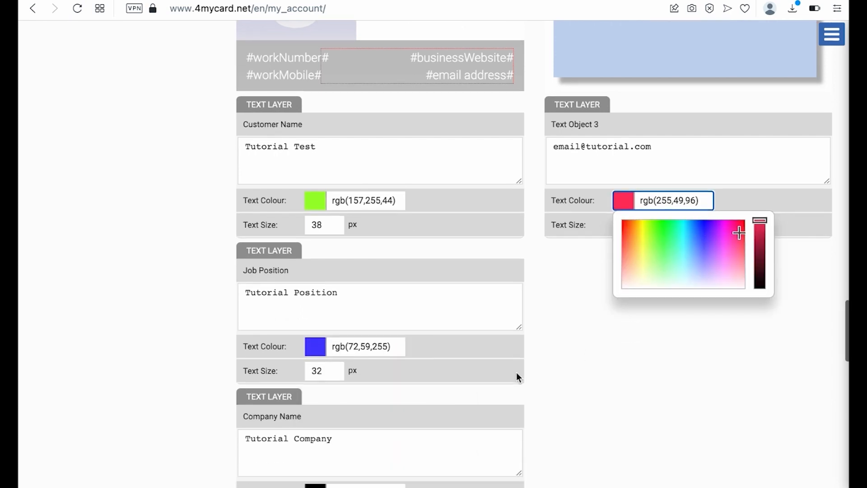
pyautogui.click(329, 207)
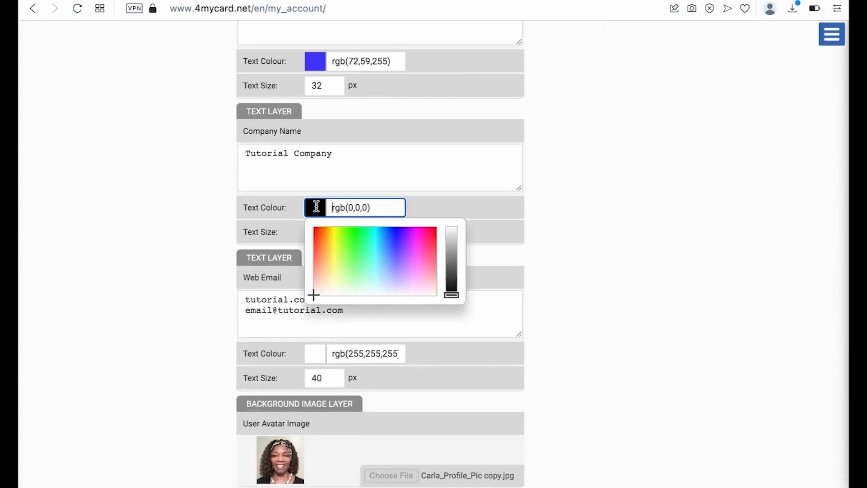
pyautogui.click(388, 240)
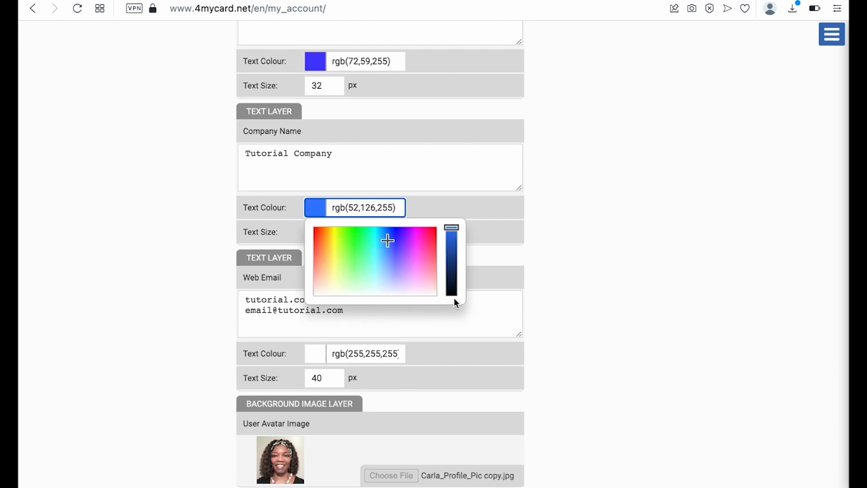
pyautogui.scroll(-3, 416, 340)
pyautogui.scroll(-9, 416, 344)
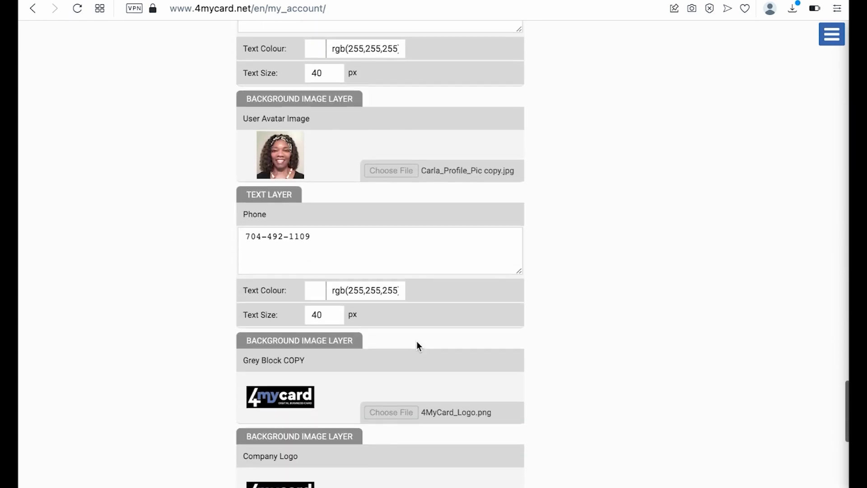
# - Save and render the card, then dismiss the success alert
pyautogui.click(300, 346)
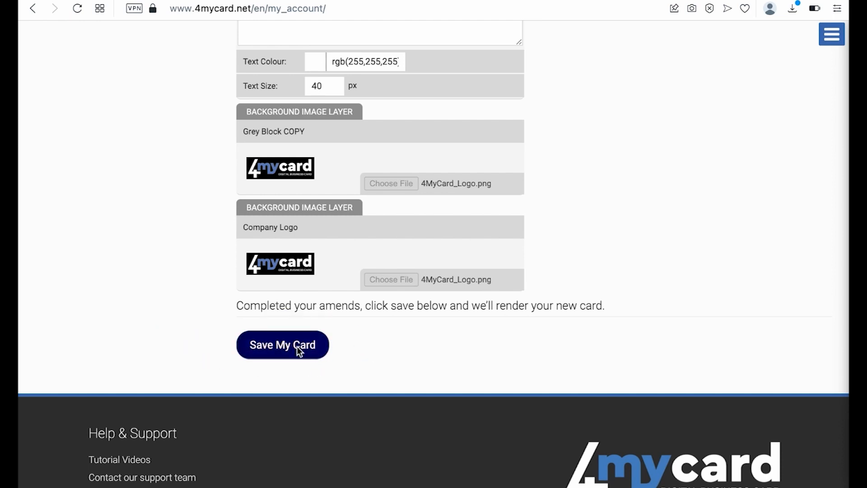
pyautogui.click(297, 346)
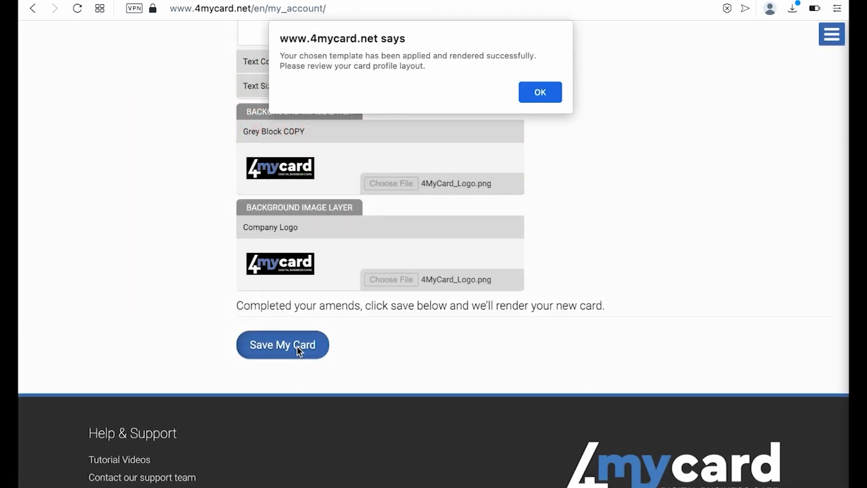
pyautogui.click(545, 89)
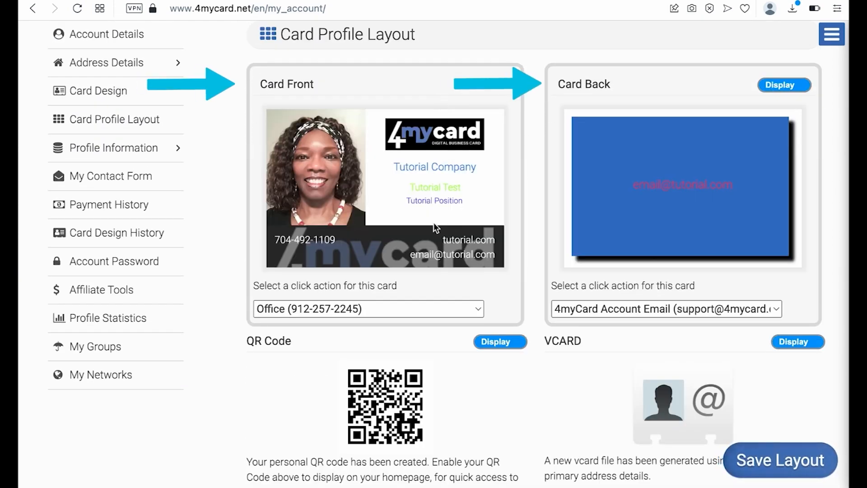
# - View the live card on the public profile page, then return to Card Design
pyautogui.scroll(-1, 433, 223)
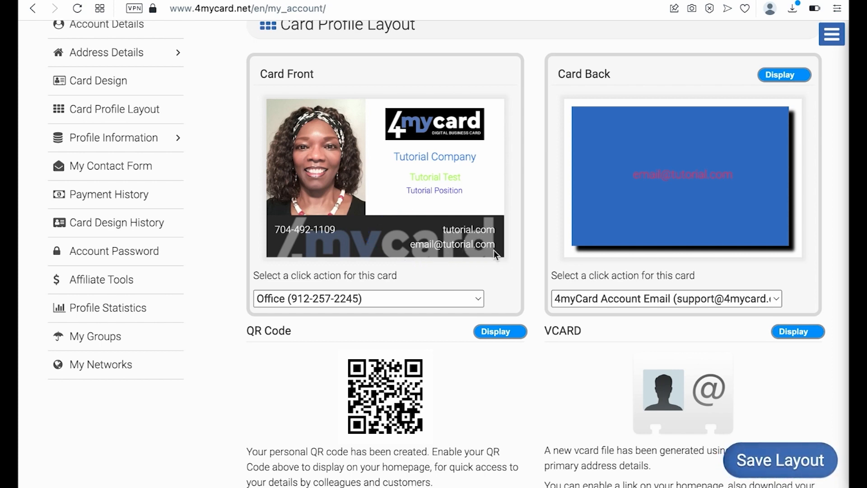
pyautogui.scroll(1, 424, 197)
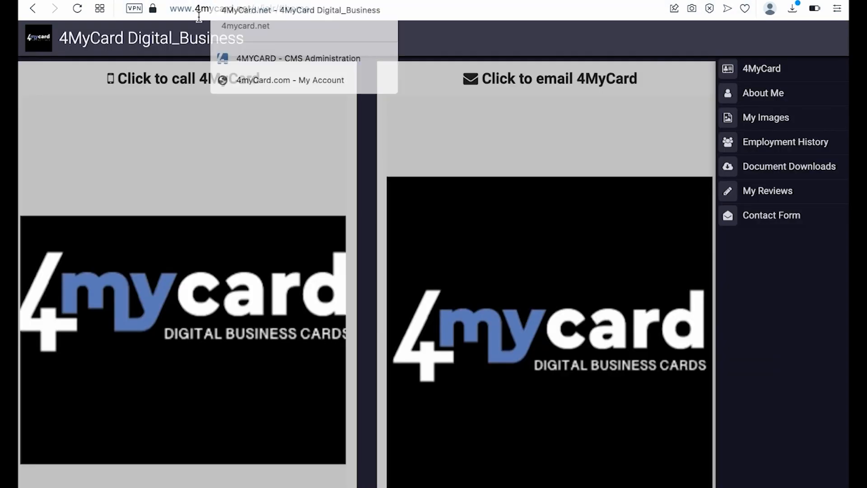
pyautogui.press('Return')
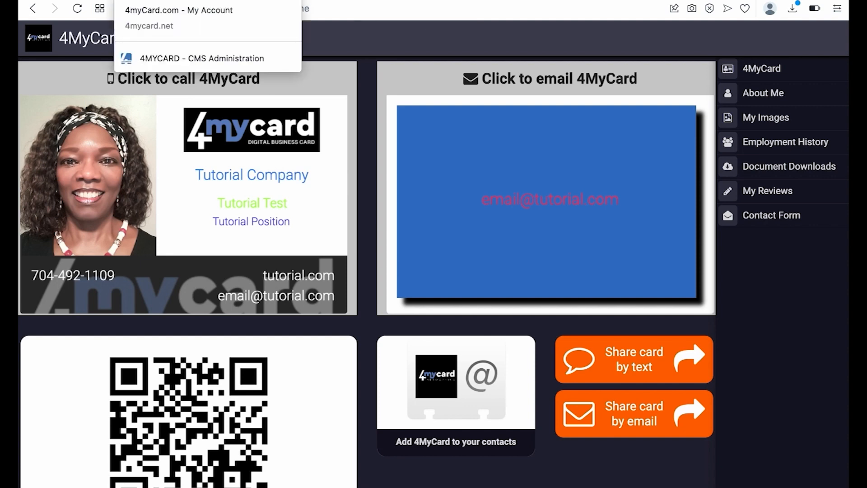
pyautogui.click(162, 1)
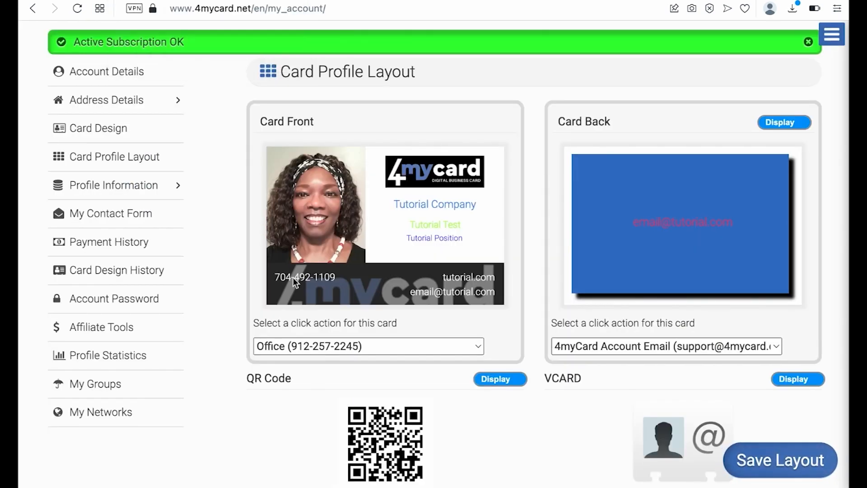
pyautogui.click(102, 130)
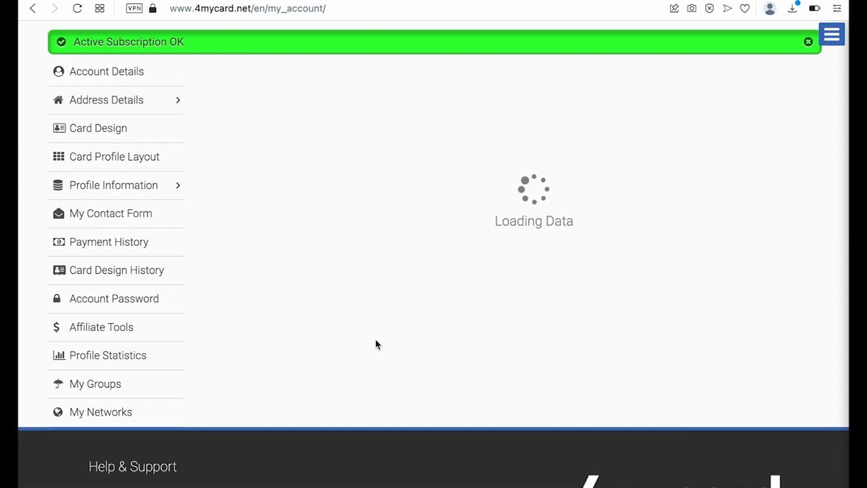
# - From System Templates, open the coloured-triangle Mac 5 template in the designer
pyautogui.scroll(-6, 388, 357)
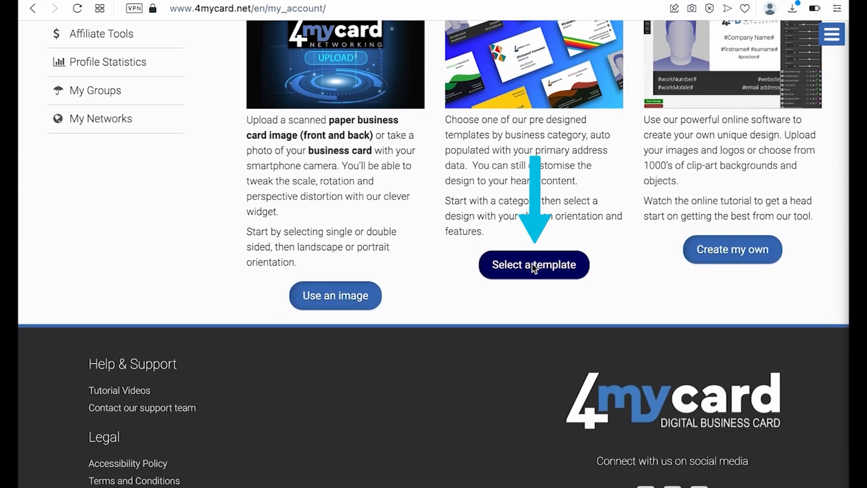
pyautogui.click(532, 265)
pyautogui.click(326, 359)
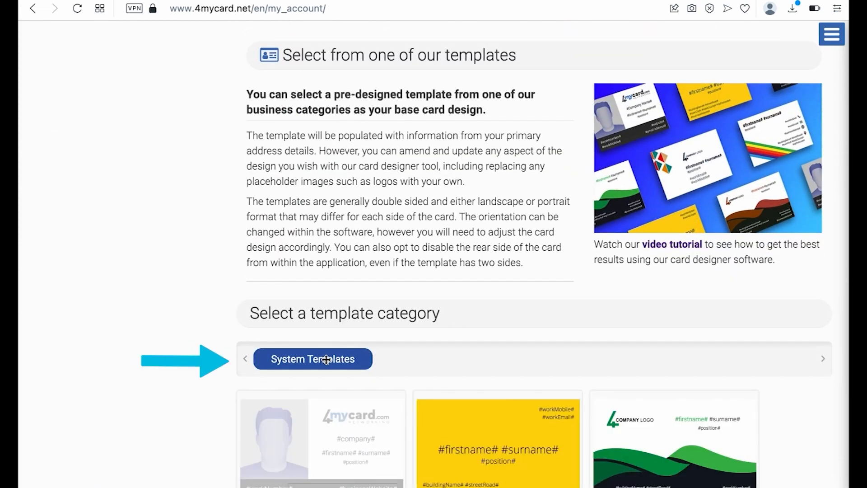
pyautogui.scroll(-7, 424, 350)
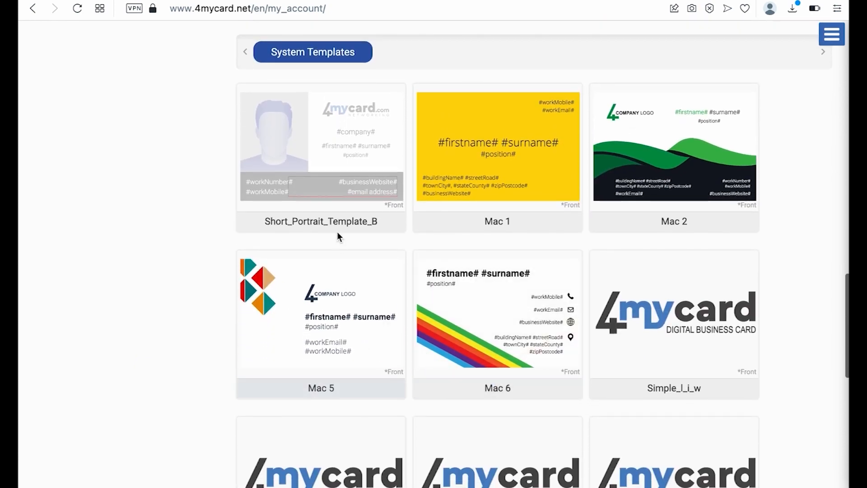
pyautogui.click(337, 222)
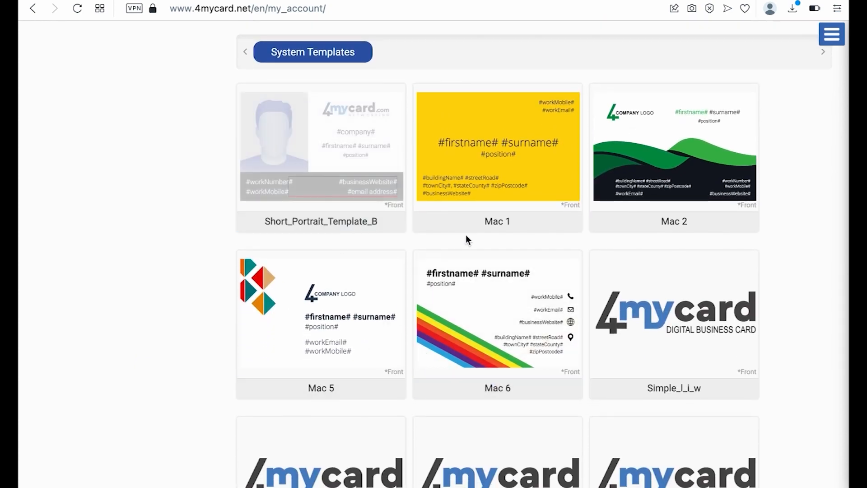
pyautogui.click(347, 222)
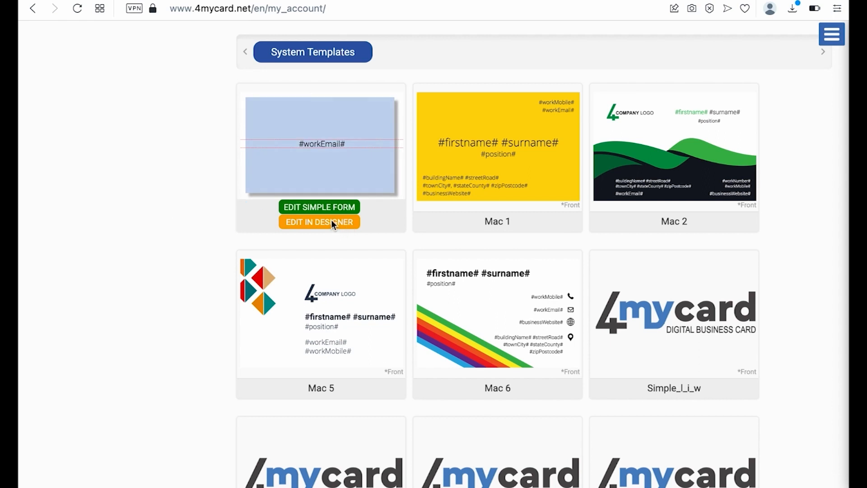
pyautogui.click(343, 386)
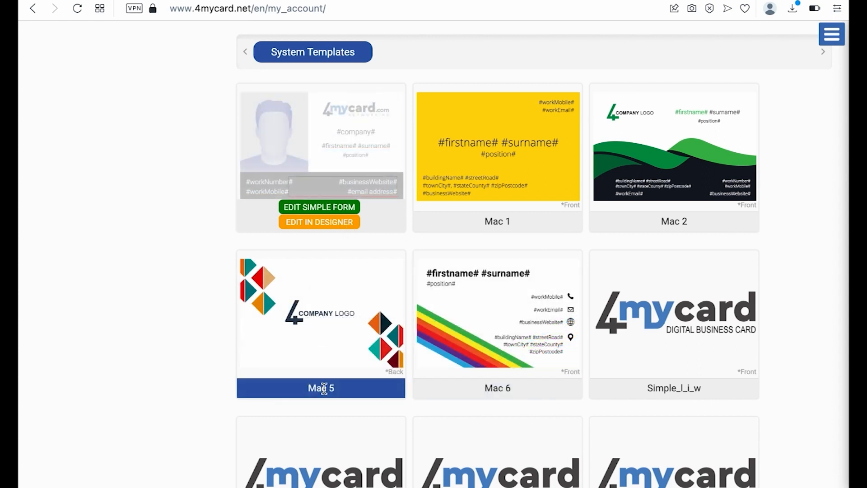
pyautogui.click(325, 388)
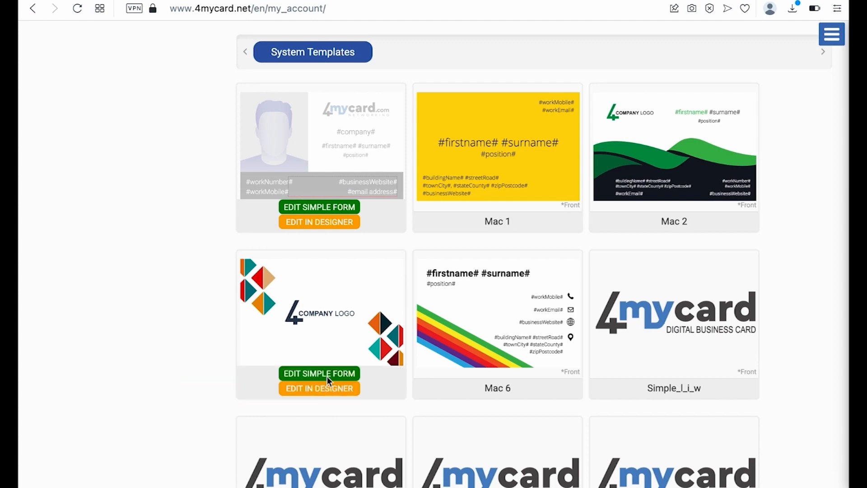
pyautogui.click(329, 388)
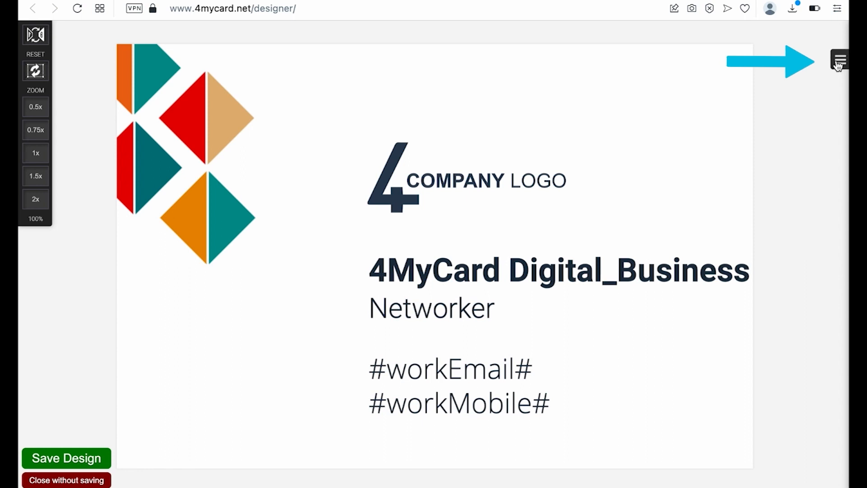
# - Replace '4MyCard Digital_Business' in the Firstname Surname layer's Text Content with 'Tutorial Test'
pyautogui.click(840, 61)
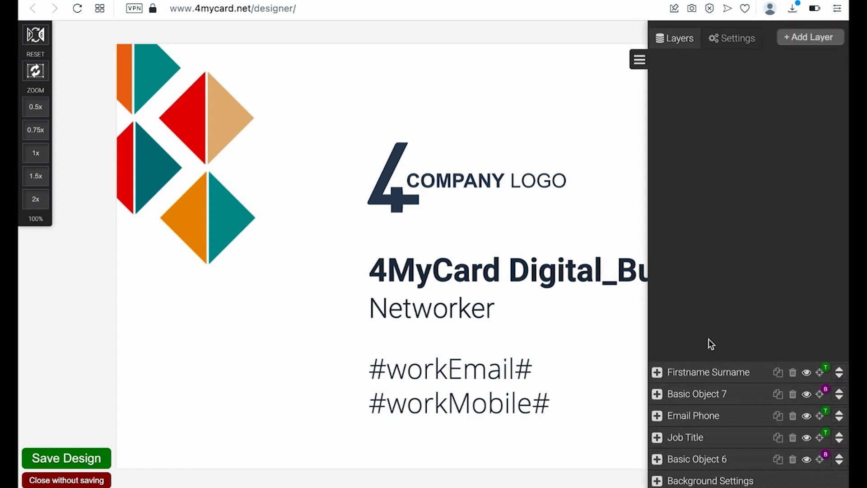
pyautogui.click(656, 372)
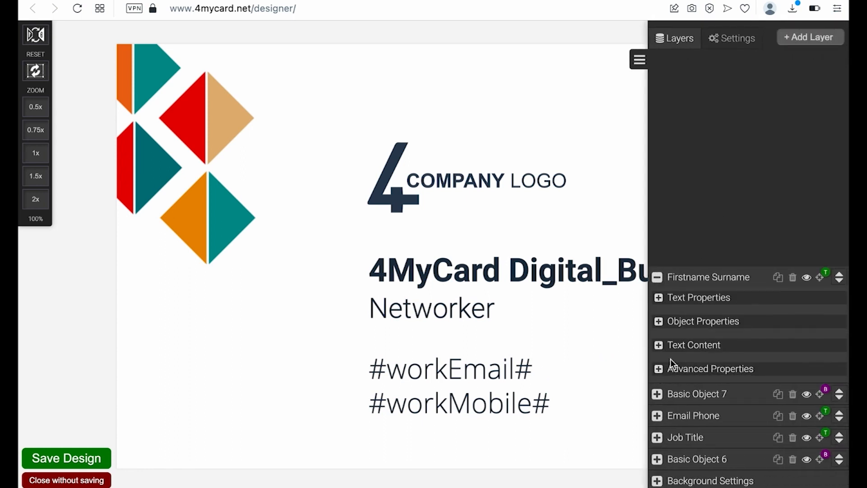
pyautogui.click(659, 345)
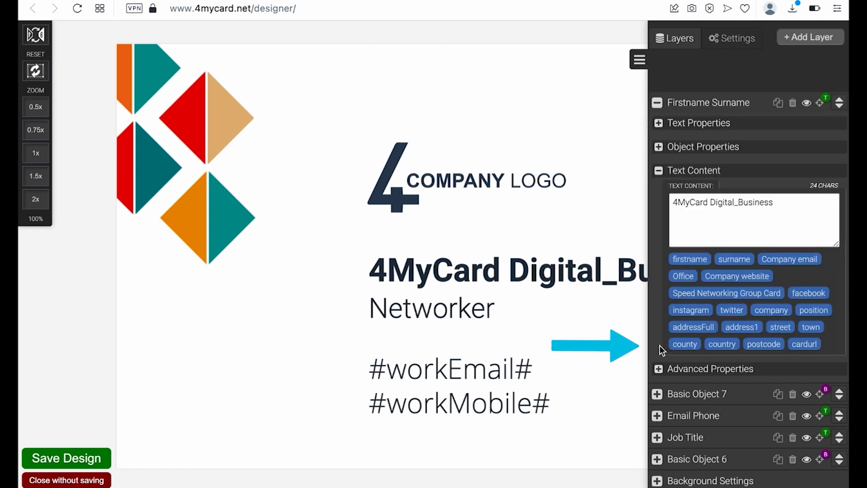
pyautogui.click(35, 108)
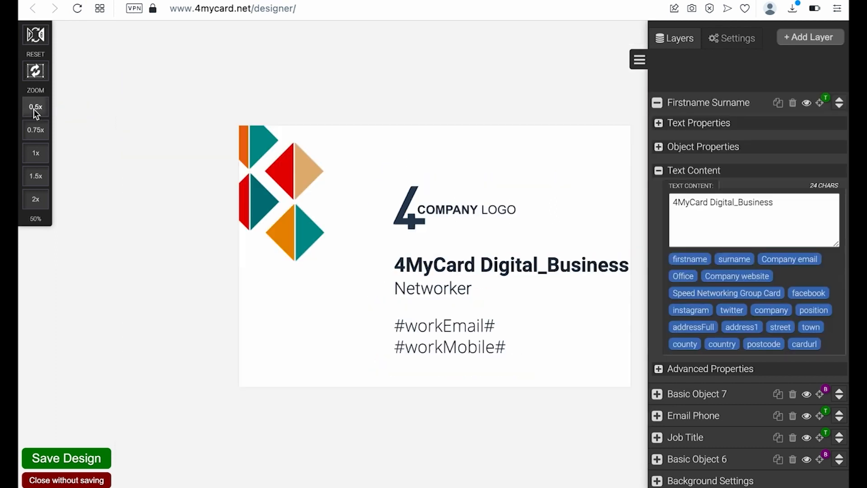
pyautogui.moveTo(776, 202); pyautogui.dragTo(663, 205)
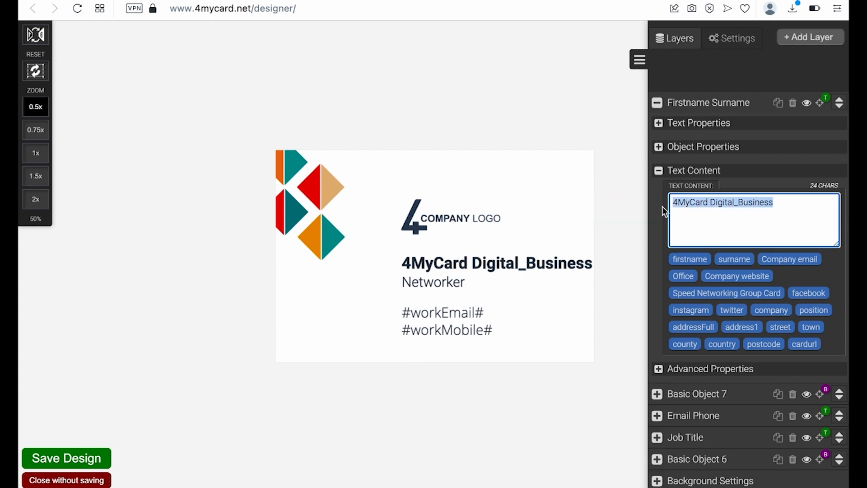
pyautogui.write('Tut')
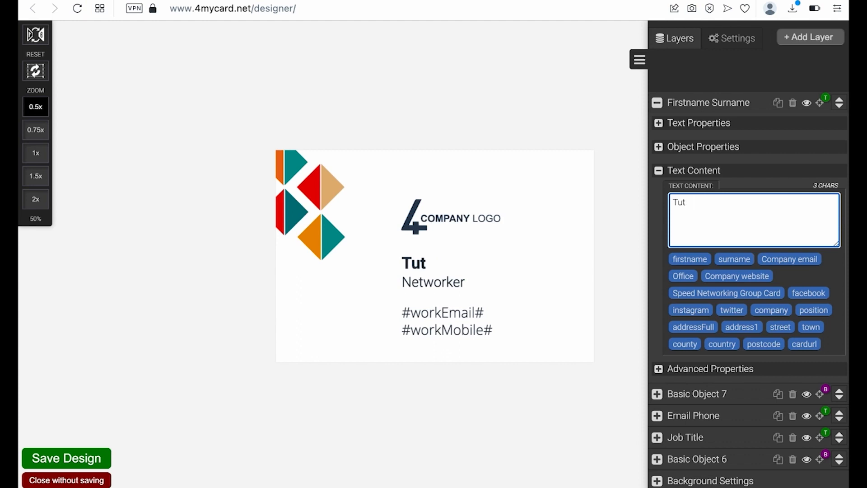
pyautogui.write('orial')
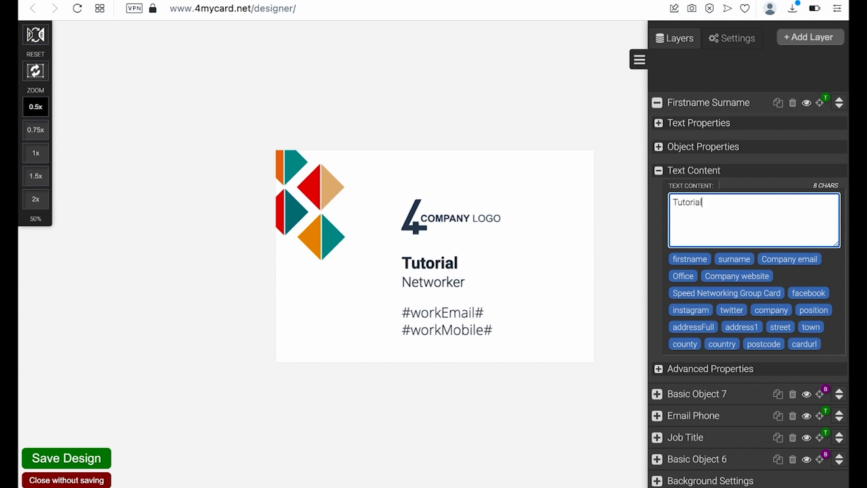
pyautogui.write(' Test')
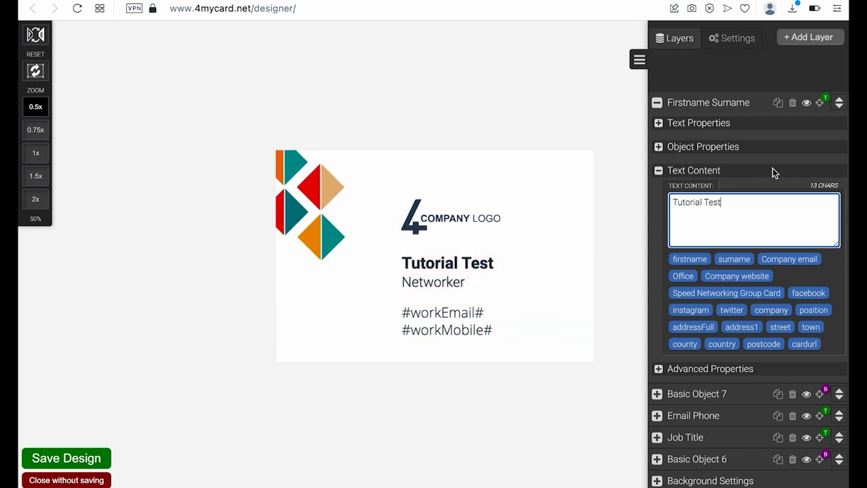
# - Set the name's Text Size to 53 and Letter Spacing to 1
pyautogui.click(658, 123)
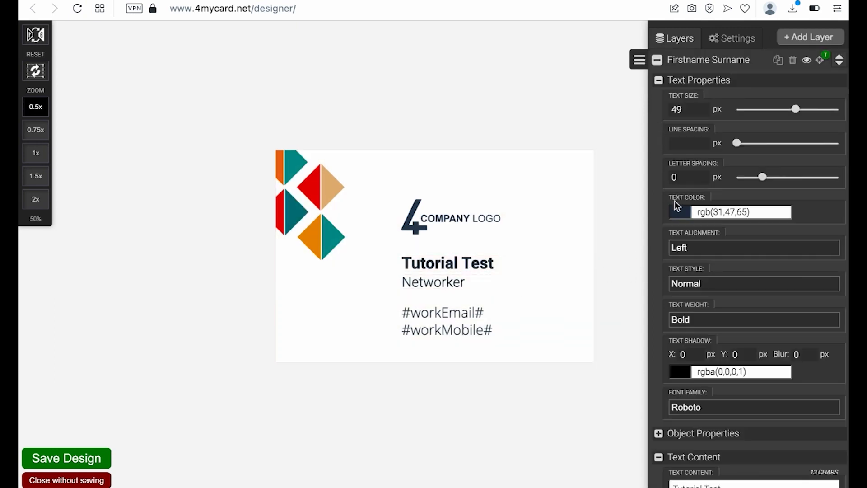
pyautogui.moveTo(795, 109); pyautogui.dragTo(789, 110)
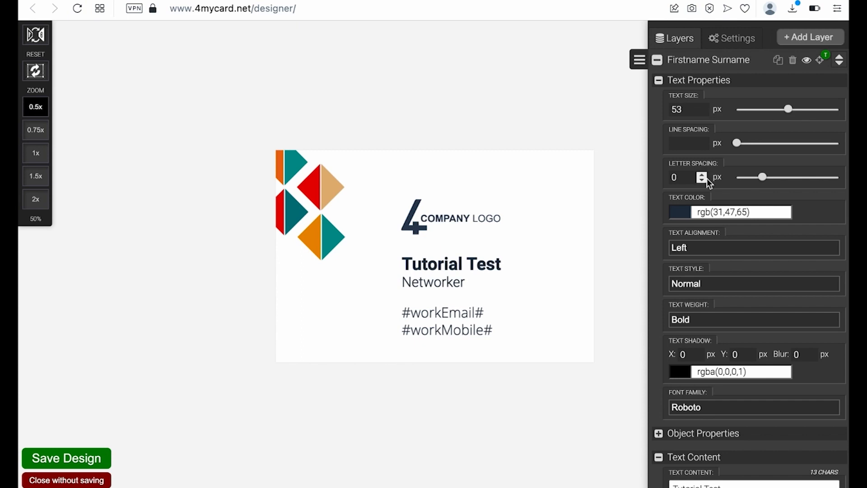
pyautogui.moveTo(761, 177); pyautogui.dragTo(769, 176)
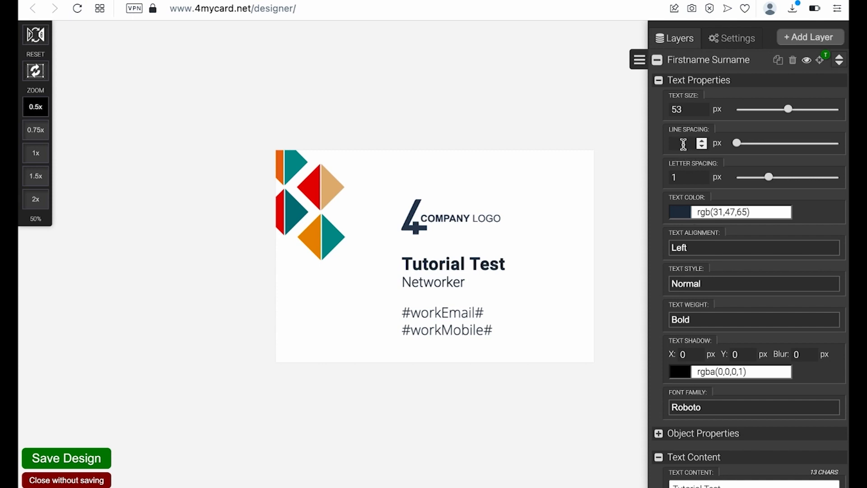
# - Try centre and right alignment for the name and move its text box back onto the card
pyautogui.click(691, 248)
pyautogui.click(695, 278)
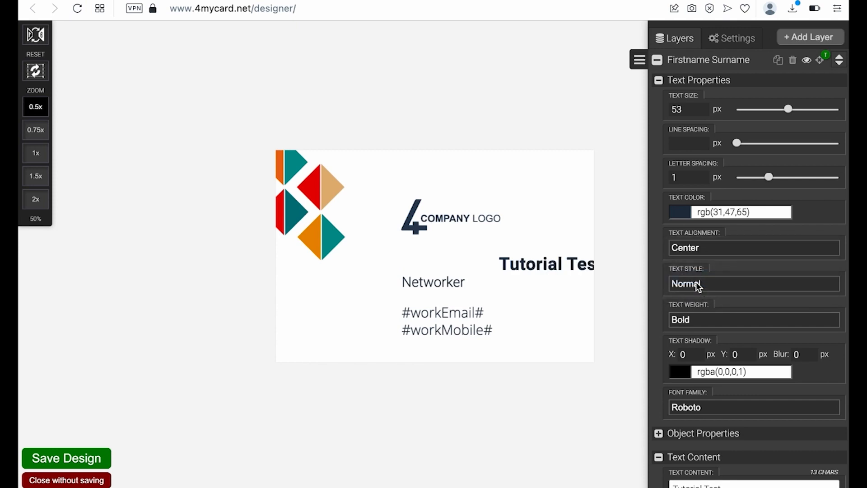
pyautogui.click(689, 249)
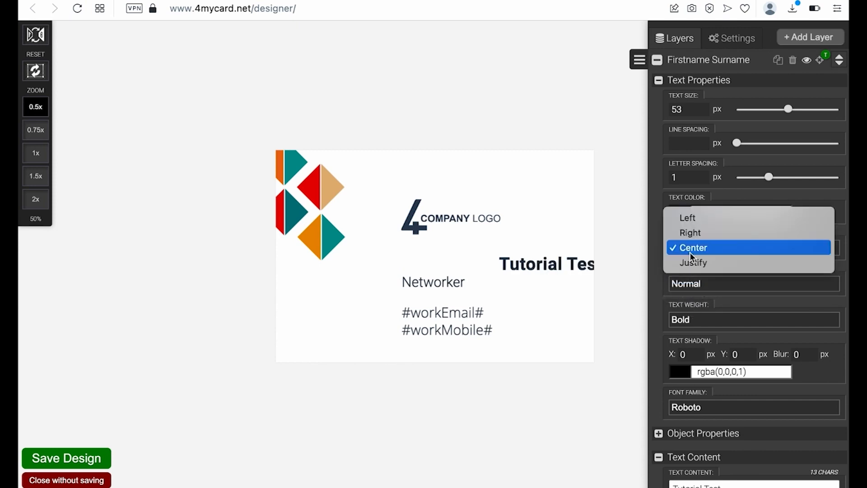
pyautogui.click(690, 232)
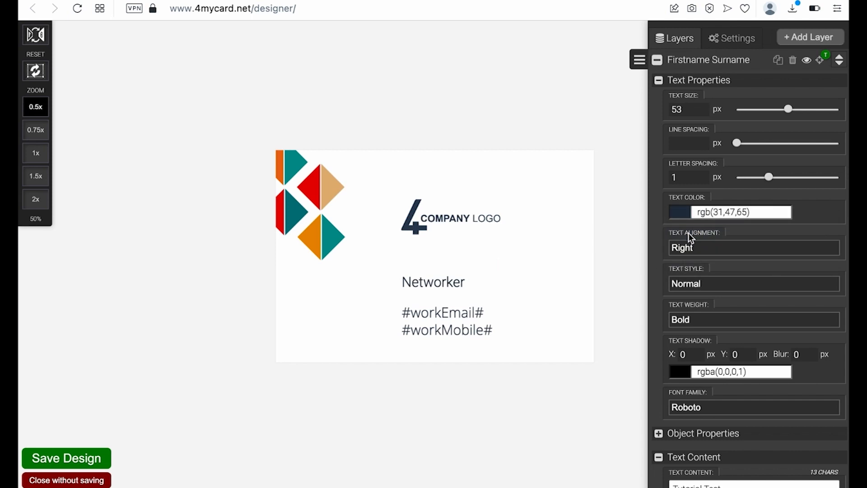
pyautogui.moveTo(522, 265); pyautogui.dragTo(502, 259)
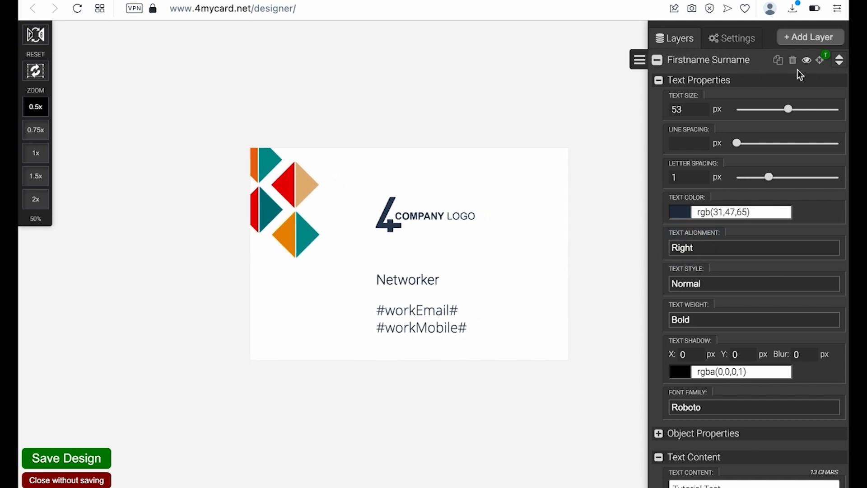
pyautogui.click(824, 63)
pyautogui.moveTo(443, 257)
pyautogui.mouseDown()
pyautogui.moveTo(316, 259)
pyautogui.moveTo(415, 247)
pyautogui.moveTo(439, 256)
pyautogui.mouseUp()
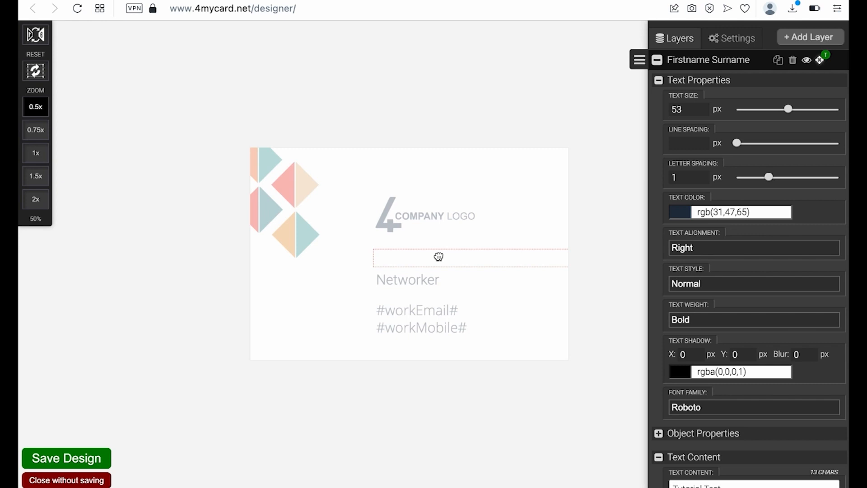
# - Restore left alignment and, after trying light and regular, keep the name bold
pyautogui.click(691, 323)
pyautogui.click(700, 249)
pyautogui.click(700, 248)
pyautogui.click(692, 233)
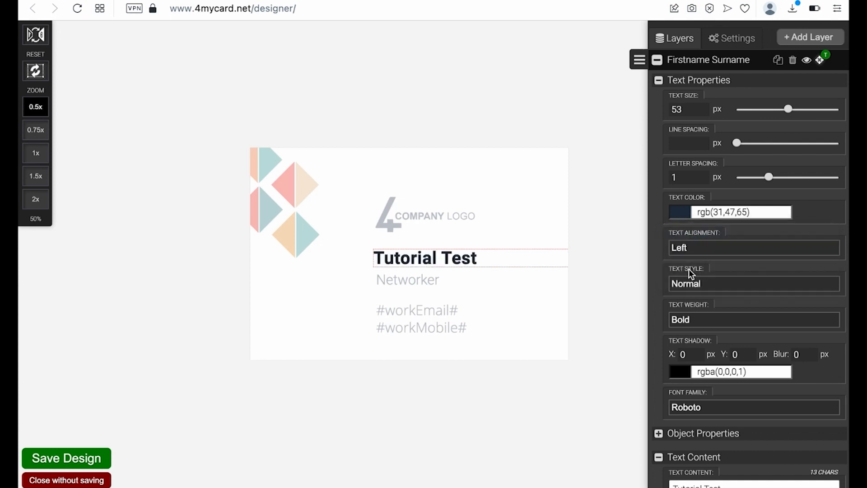
pyautogui.click(684, 317)
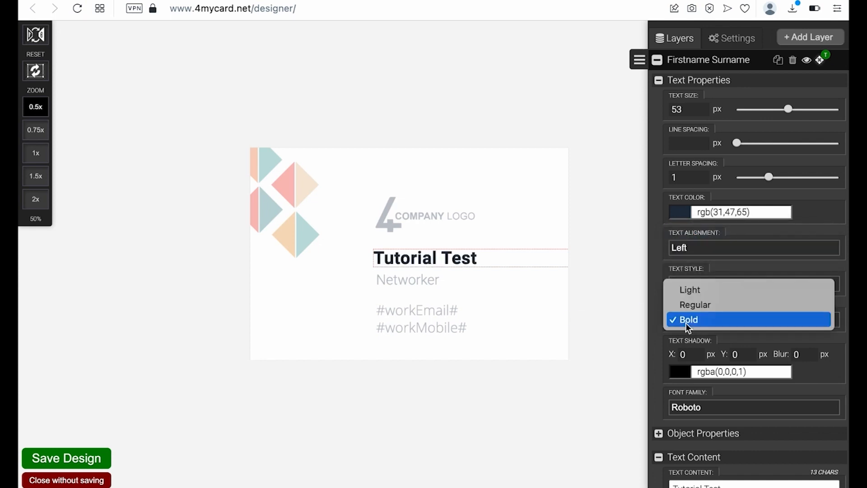
pyautogui.click(689, 291)
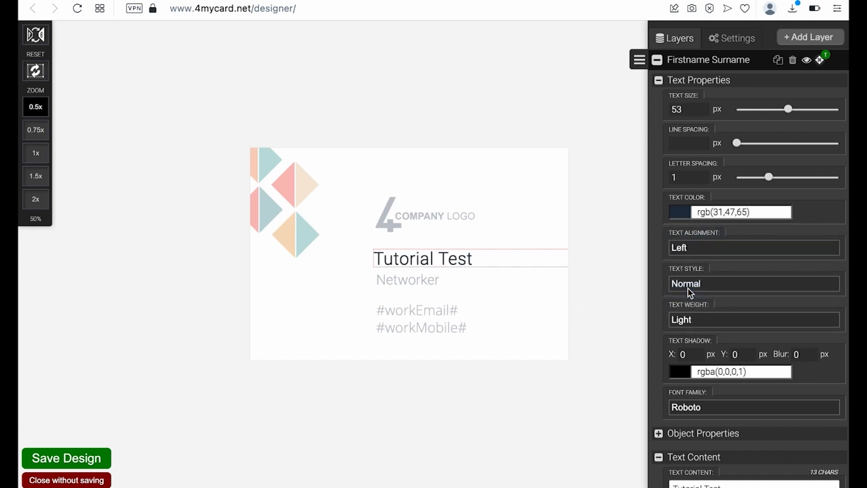
pyautogui.click(690, 318)
pyautogui.click(691, 332)
pyautogui.click(692, 319)
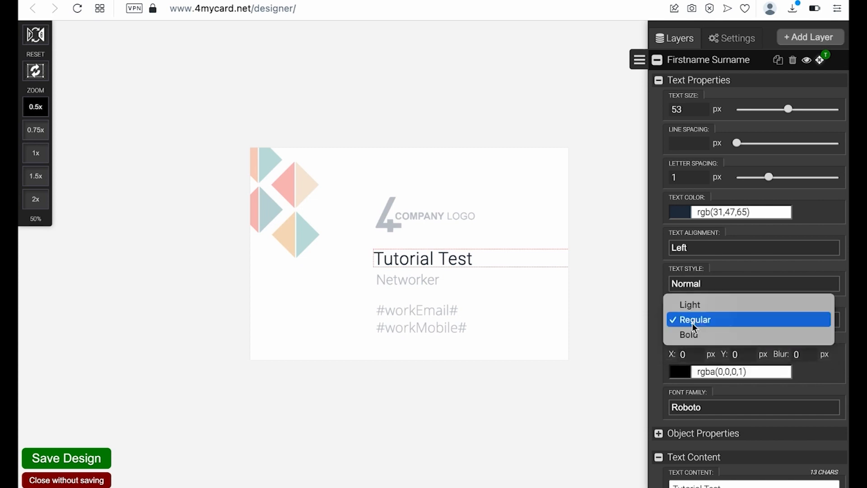
pyautogui.click(692, 330)
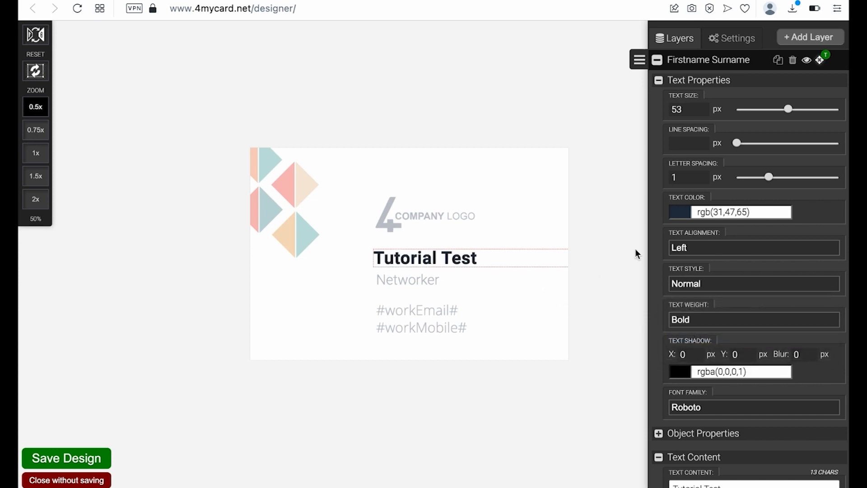
pyautogui.click(657, 60)
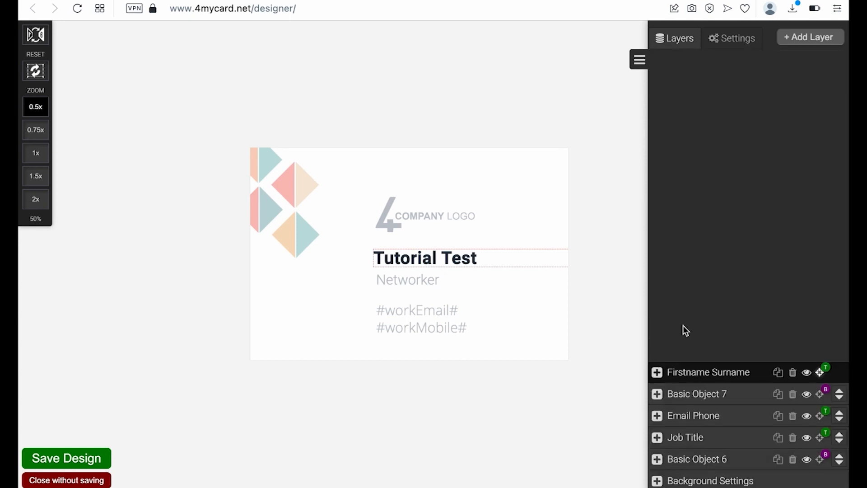
# - Replace 'Networker' in the Job Title layer with 'Tutorial Position'
pyautogui.click(656, 437)
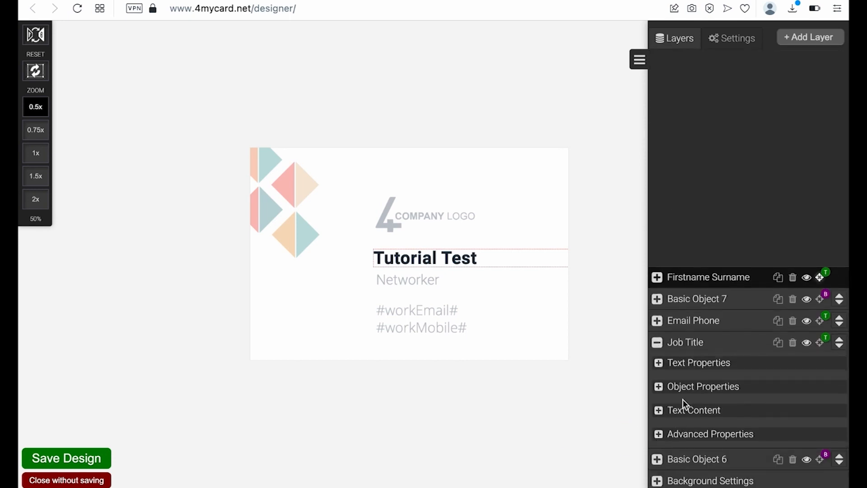
pyautogui.click(658, 409)
pyautogui.moveTo(722, 268); pyautogui.dragTo(669, 268)
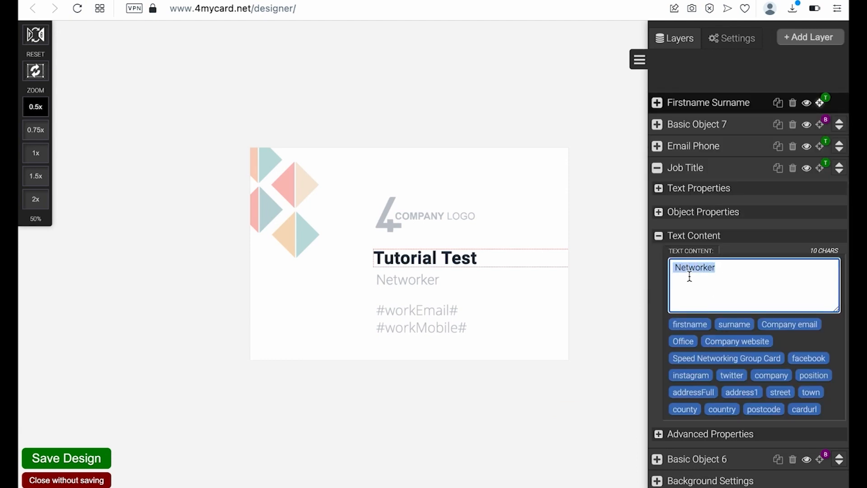
pyautogui.write('tutorial')
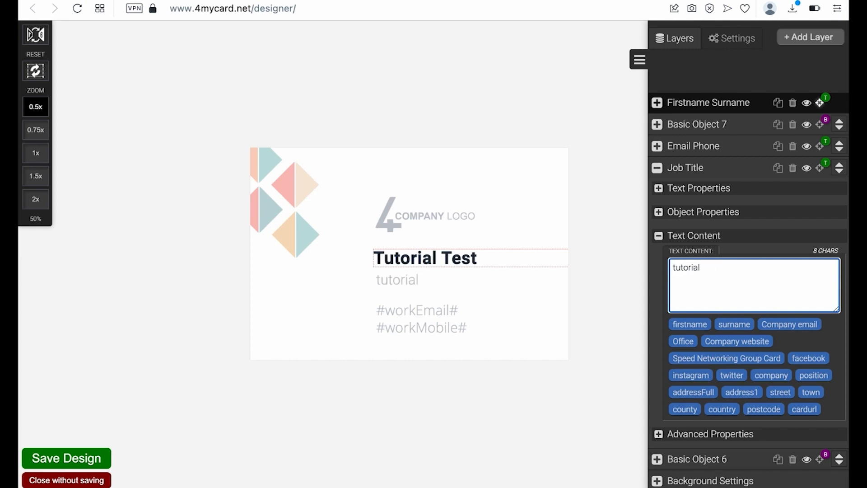
pyautogui.press('BackSpace')
pyautogui.press('BackSpace')
pyautogui.press('BackSpace')
pyautogui.press('BackSpace')
pyautogui.press('BackSpace')
pyautogui.write('T')
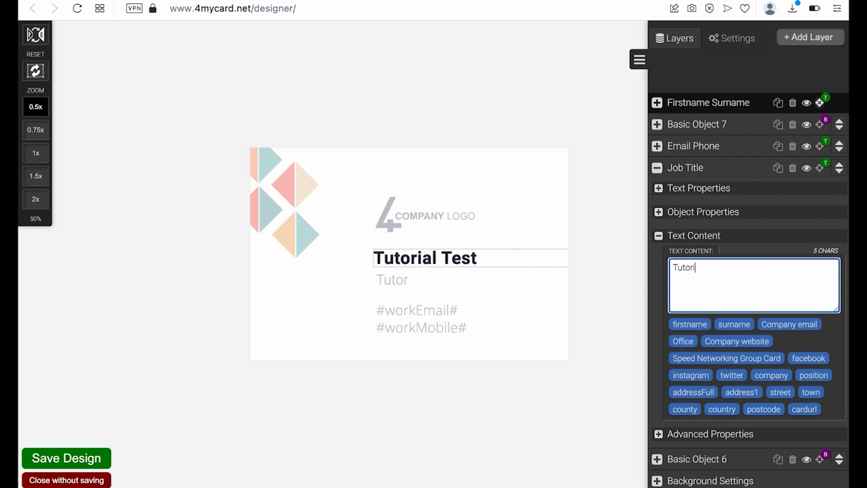
pyautogui.write('utorial Position')
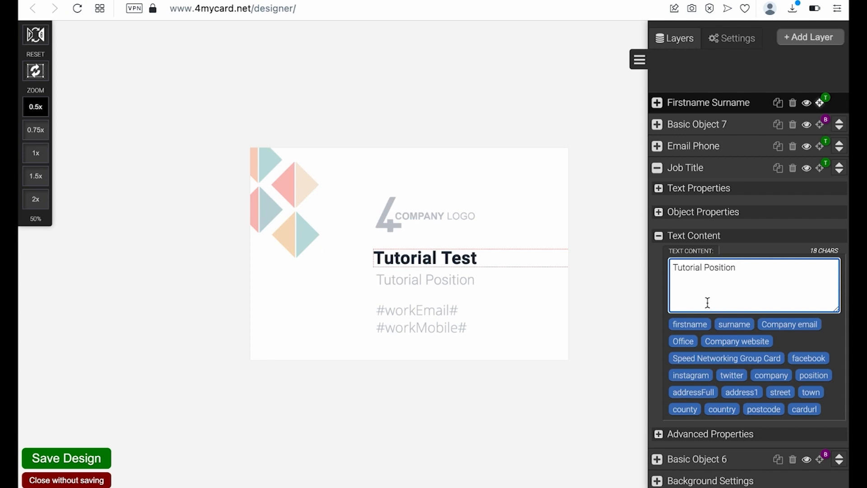
# - Reset the Job Title's Advanced Properties Scale to 100 and recheck its text
pyautogui.click(658, 434)
pyautogui.scroll(-5, 687, 410)
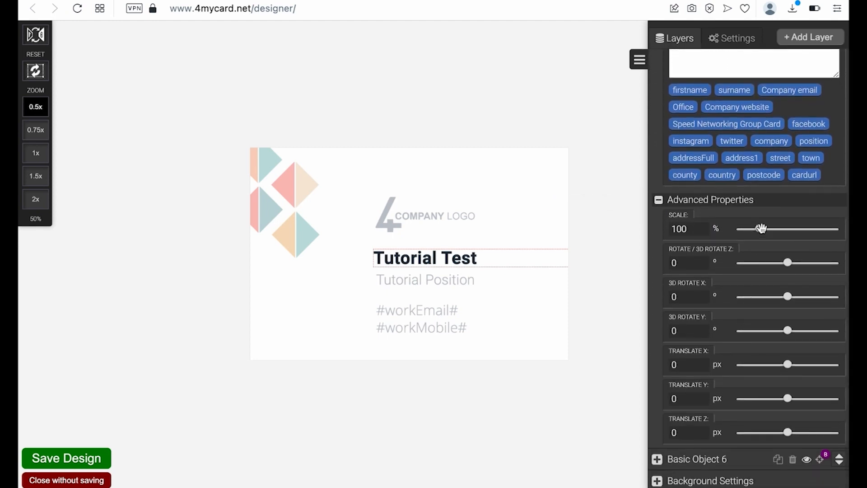
pyautogui.moveTo(762, 229)
pyautogui.mouseDown()
pyautogui.moveTo(791, 230)
pyautogui.moveTo(761, 243)
pyautogui.mouseUp()
pyautogui.scroll(5, 738, 188)
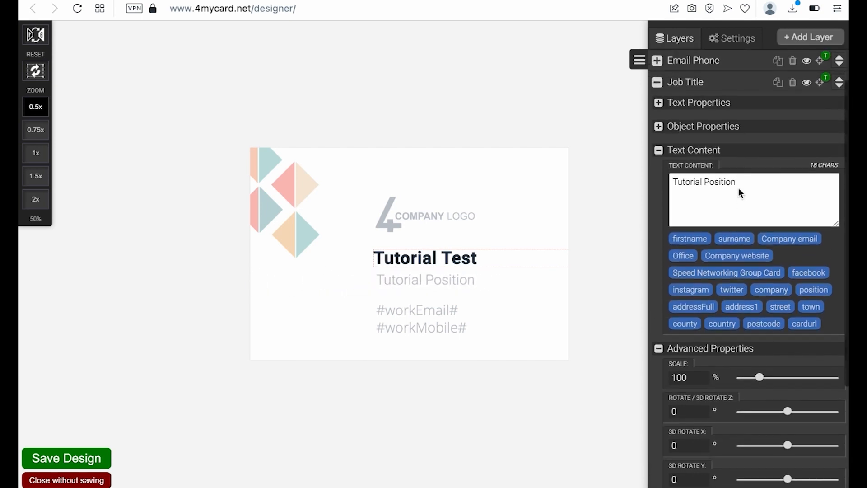
pyautogui.moveTo(736, 225); pyautogui.dragTo(673, 225)
pyautogui.click(686, 238)
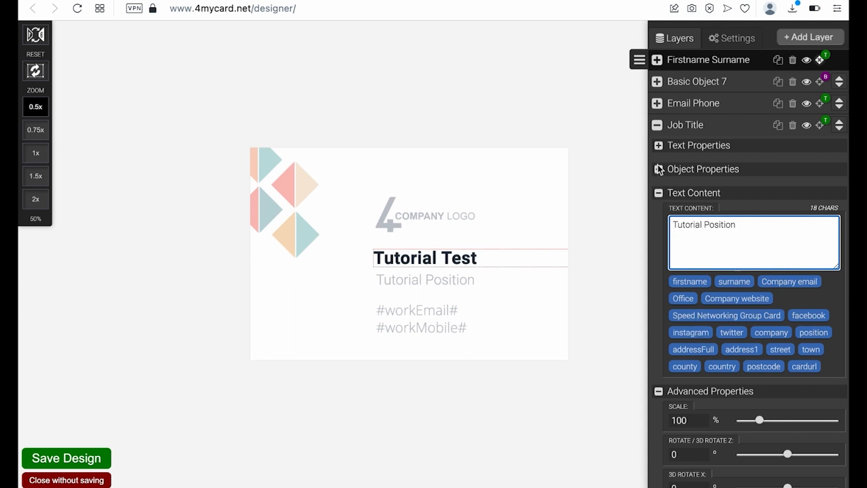
pyautogui.click(656, 125)
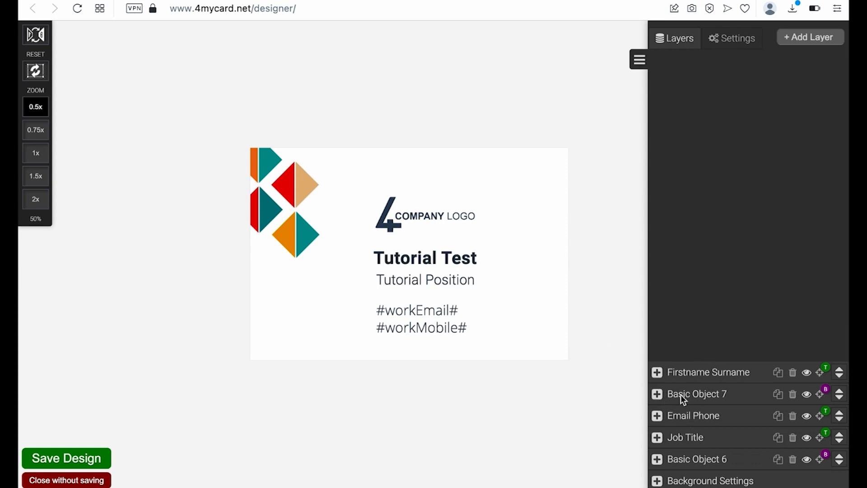
# - Swap the Email Phone layer's email and mobile placeholders for the Office tag, without a leading blank line
pyautogui.click(656, 416)
pyautogui.click(657, 388)
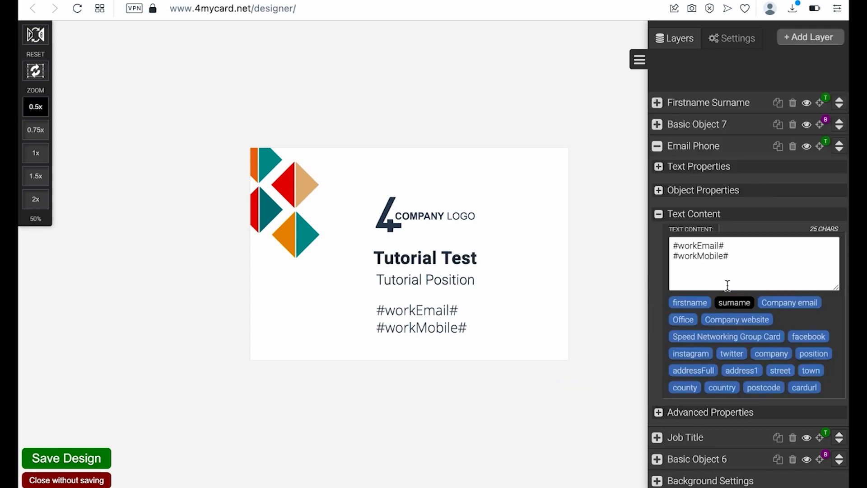
pyautogui.moveTo(730, 256); pyautogui.dragTo(659, 245)
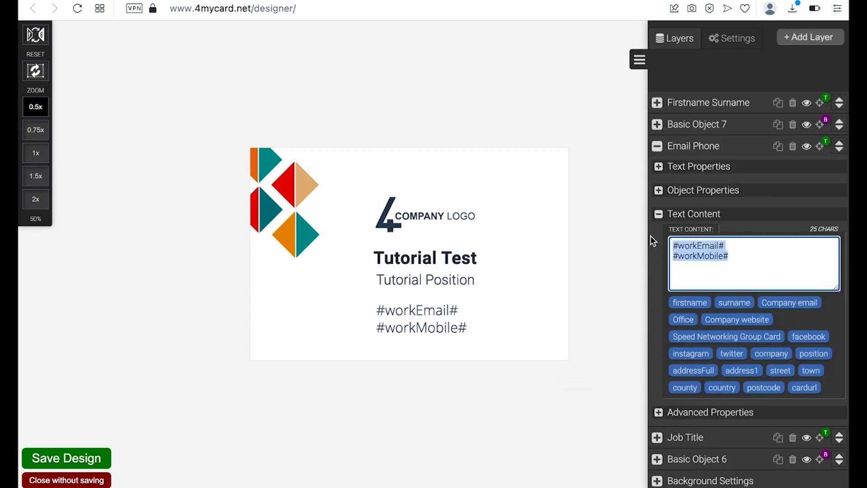
pyautogui.press('BackSpace')
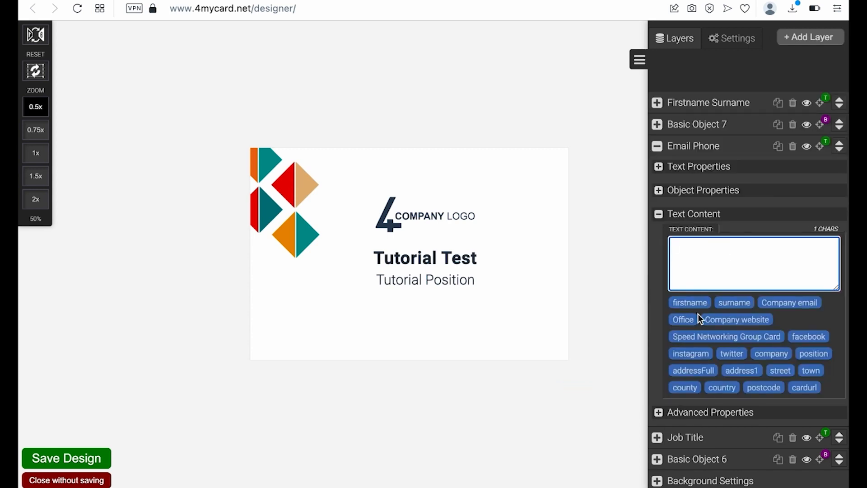
pyautogui.click(683, 320)
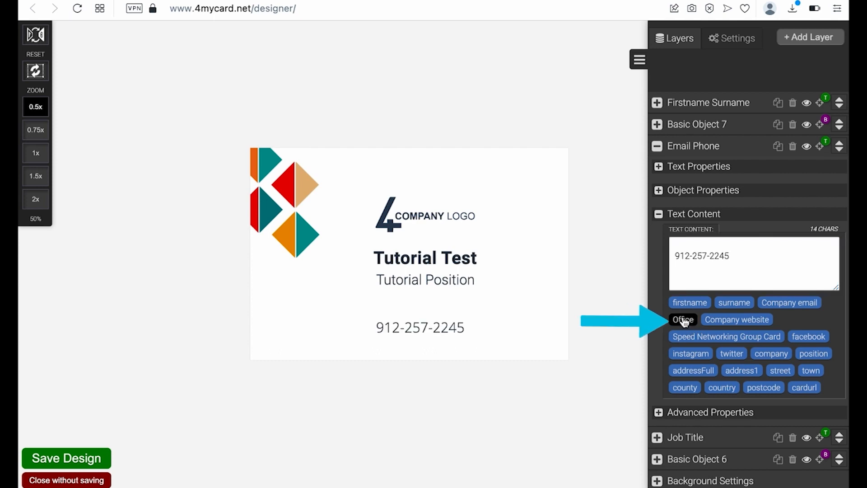
pyautogui.click(675, 260)
pyautogui.press('BackSpace')
pyautogui.press('BackSpace')
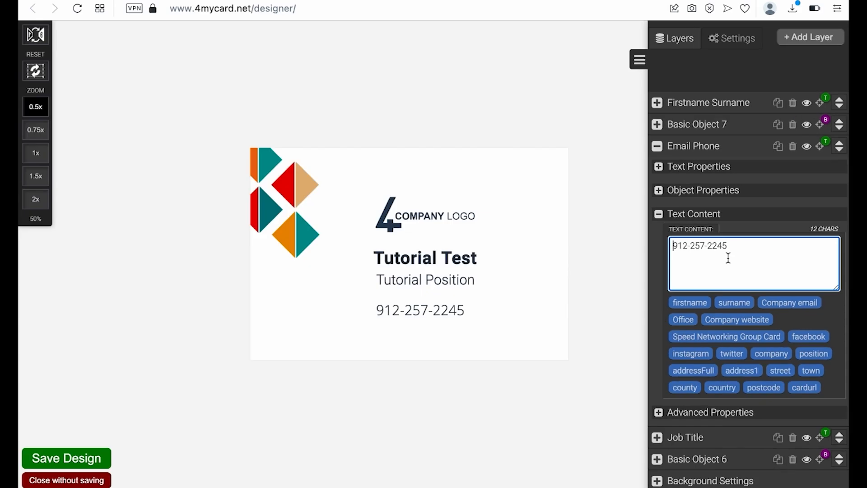
pyautogui.click(660, 216)
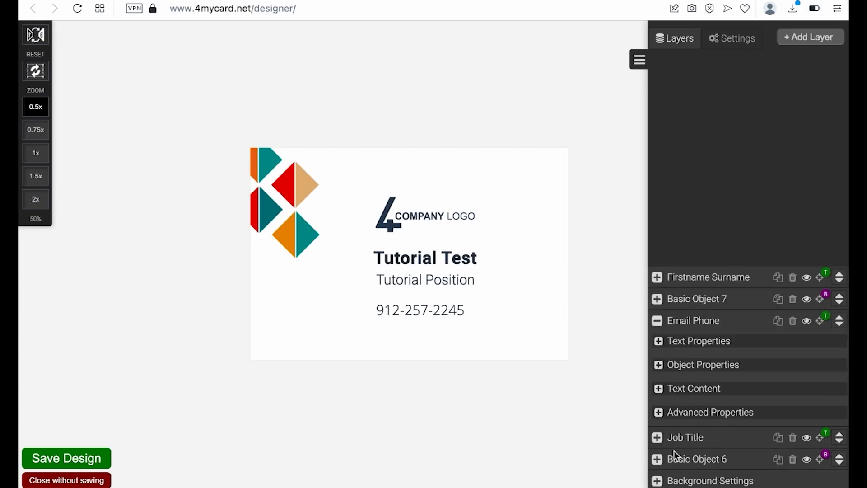
# - In Basic Object 6's Object Contents, try Bacon_Team_Logo and then 4MyCard_Logo as the image
pyautogui.click(657, 321)
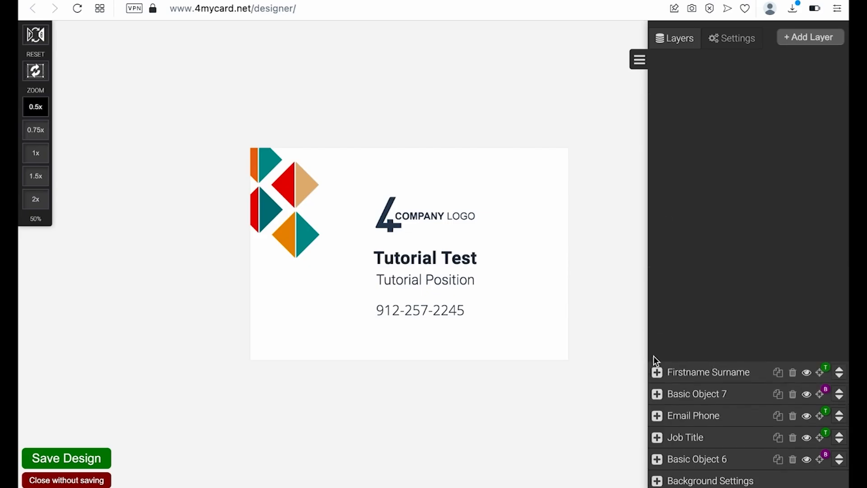
pyautogui.click(657, 458)
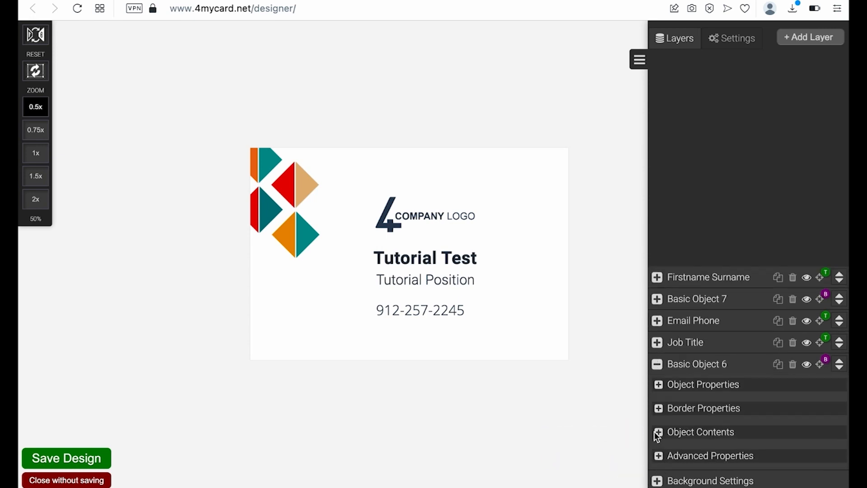
pyautogui.click(658, 432)
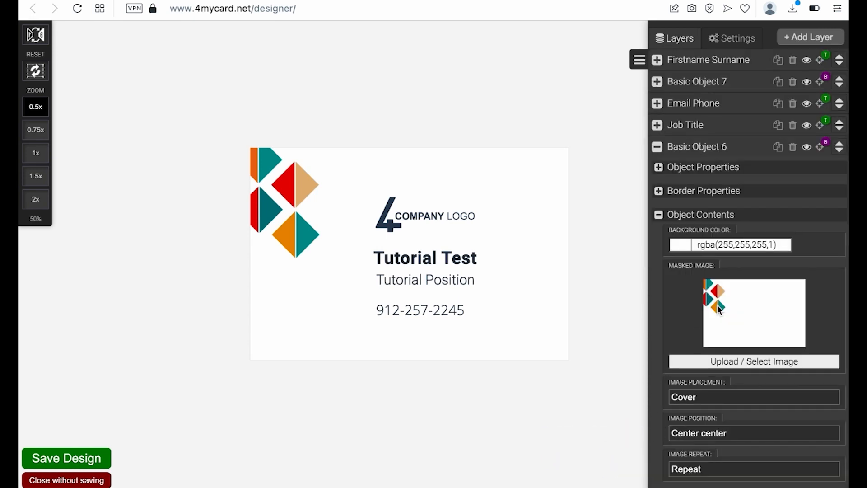
pyautogui.click(727, 365)
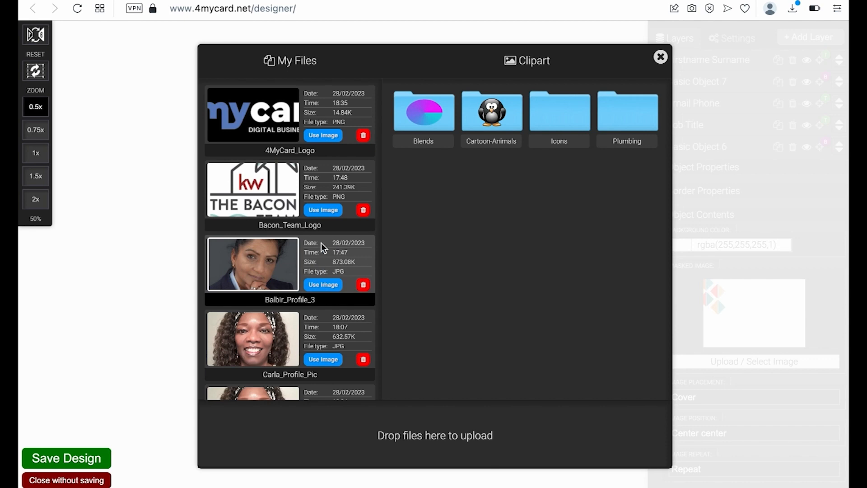
pyautogui.click(322, 210)
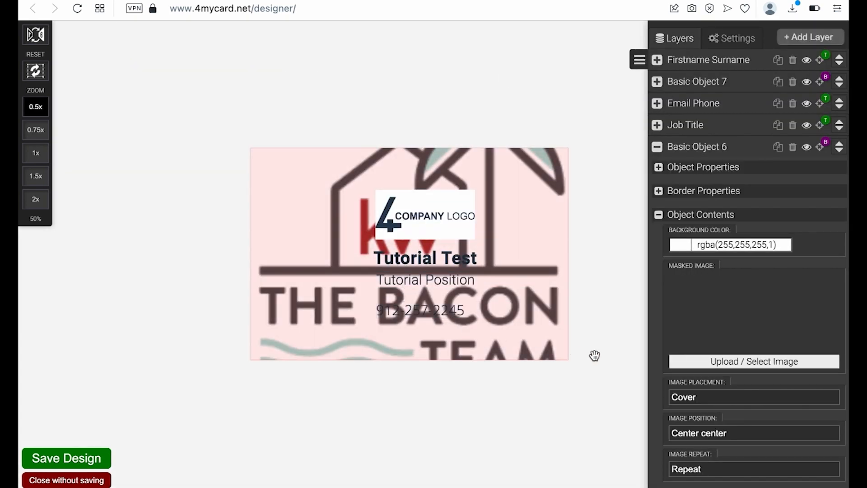
pyautogui.click(710, 361)
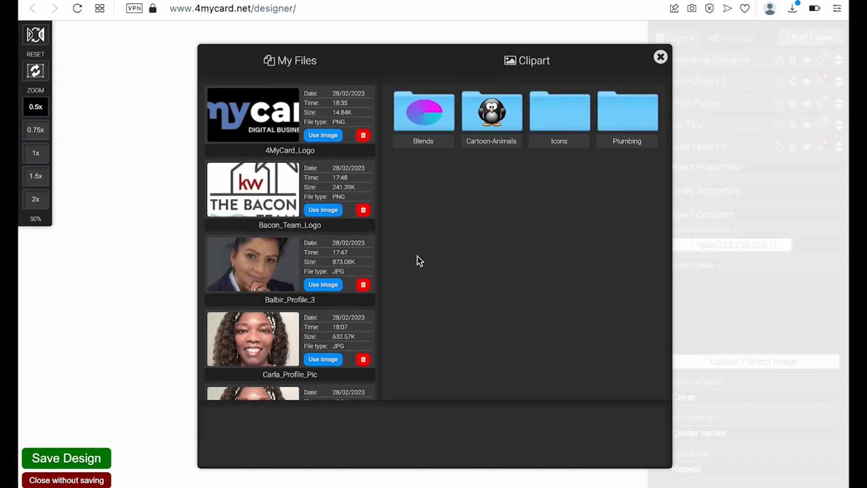
pyautogui.scroll(-10, 298, 264)
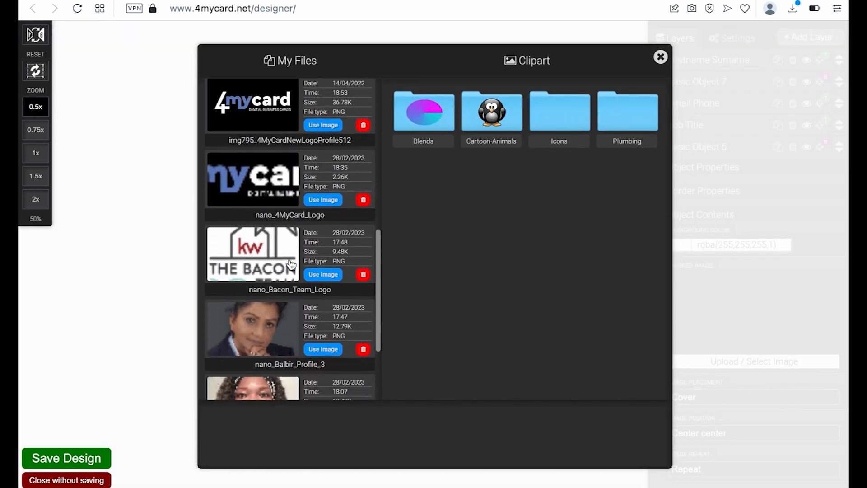
pyautogui.scroll(2, 291, 268)
pyautogui.scroll(9, 290, 267)
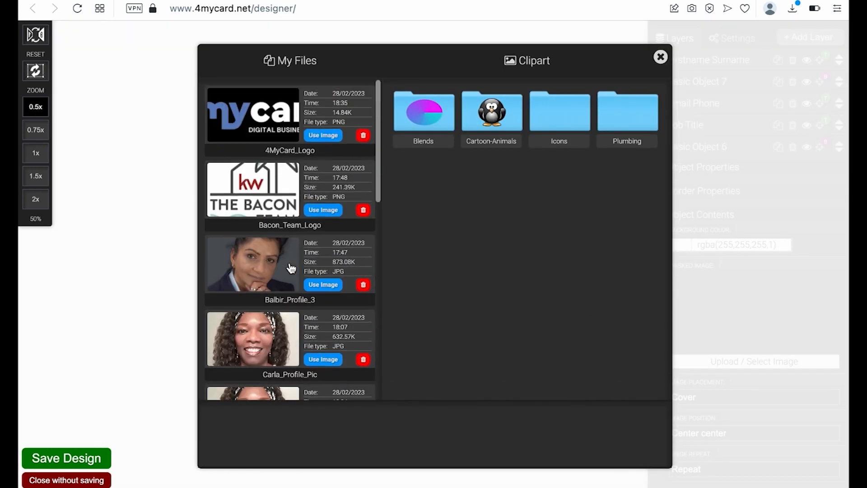
pyautogui.click(323, 135)
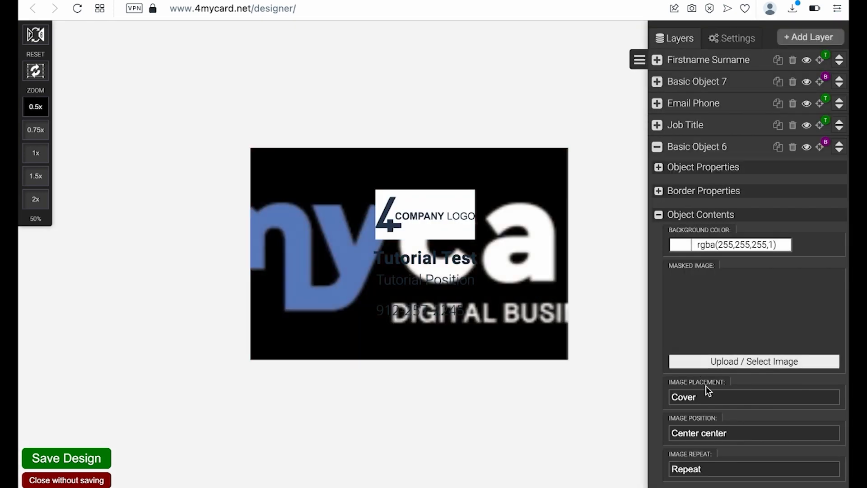
pyautogui.scroll(-1, 706, 389)
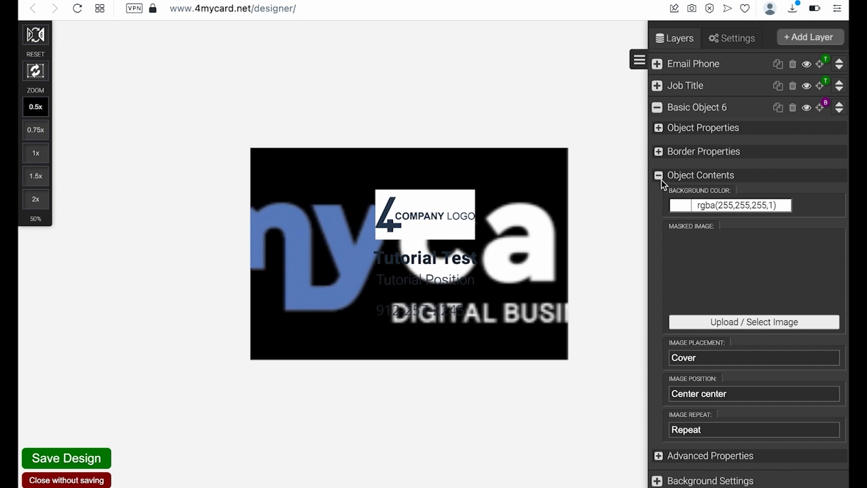
pyautogui.scroll(1, 700, 245)
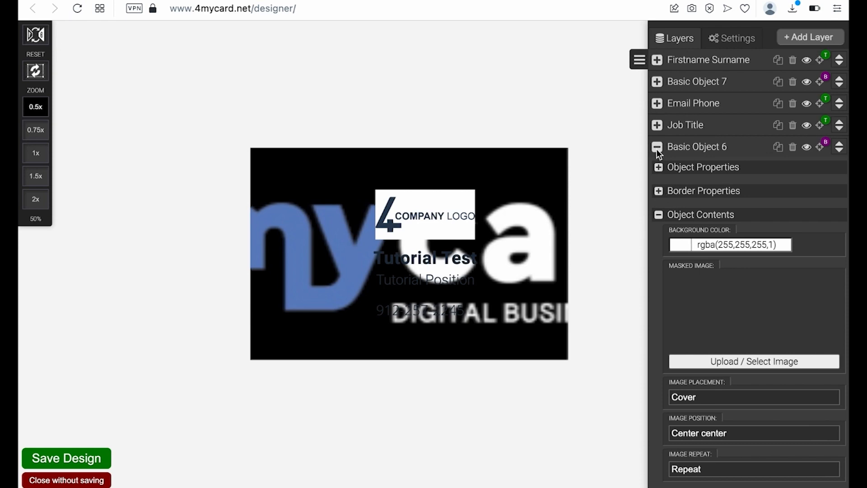
# - Use img795_4MyCardNewLogoProfile512 as the background image and collapse the layer sections
pyautogui.click(728, 362)
pyautogui.scroll(-10, 309, 261)
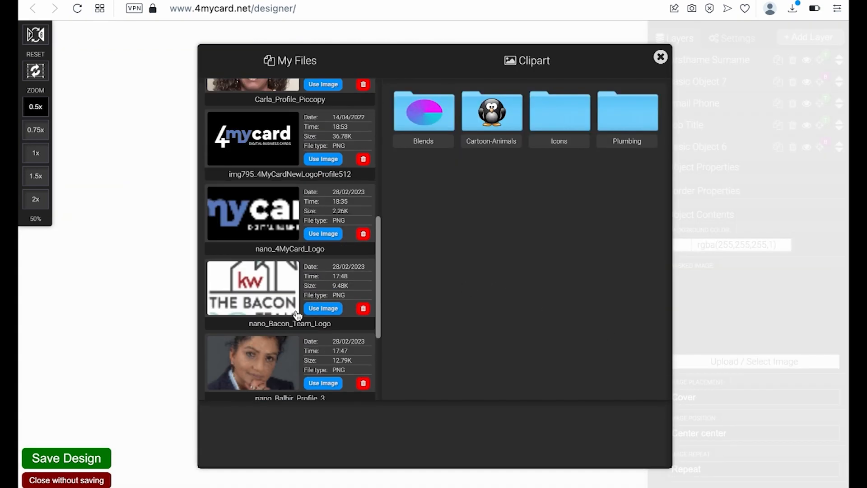
pyautogui.scroll(3, 297, 316)
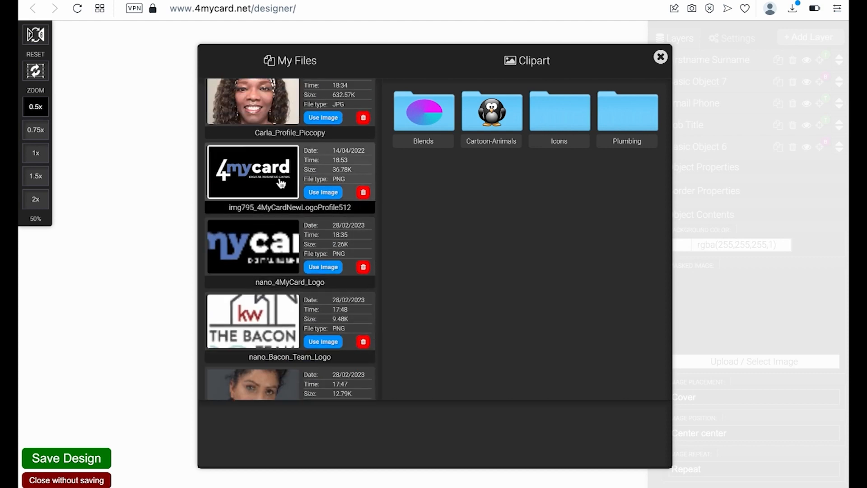
pyautogui.click(322, 194)
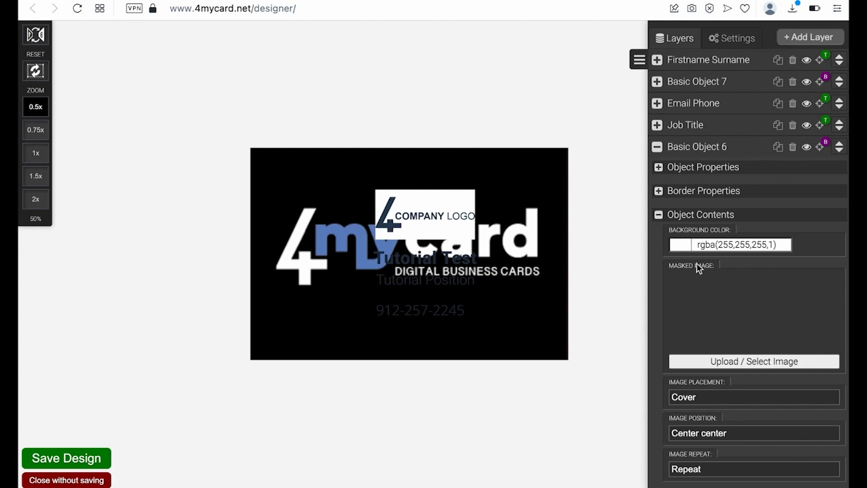
pyautogui.click(659, 217)
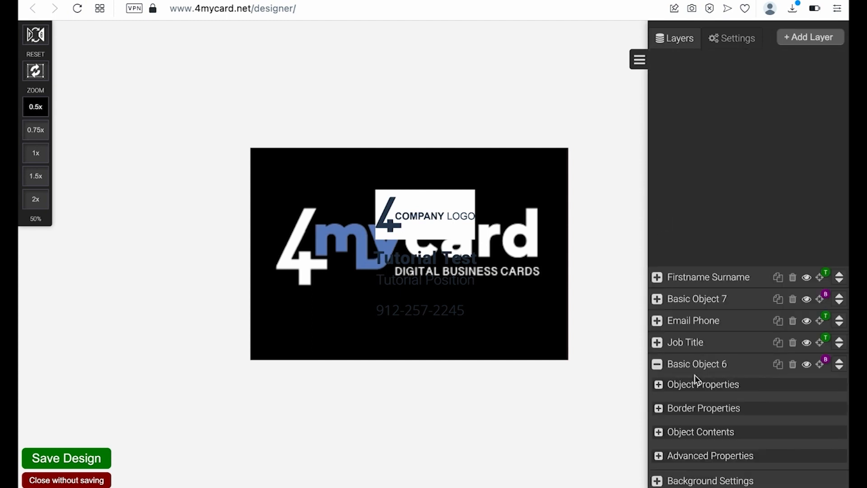
pyautogui.click(658, 365)
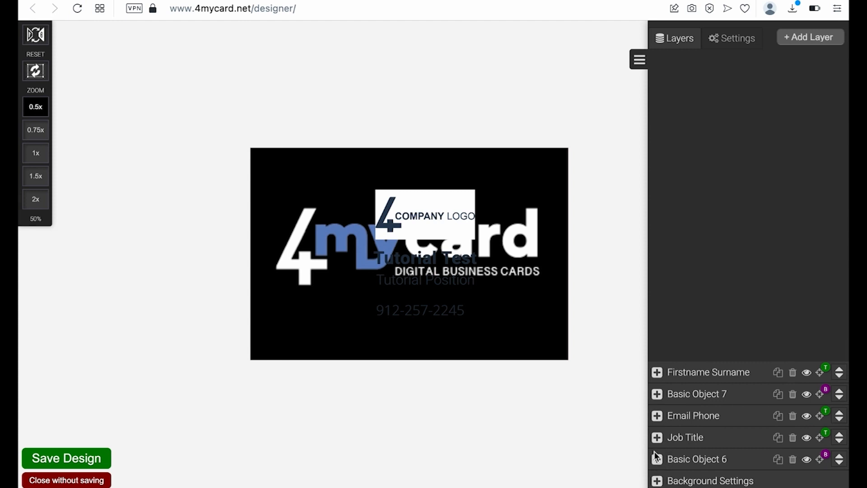
# - Delete the Basic Object 6 background layer from the front, then flip to the card's back
pyautogui.click(793, 459)
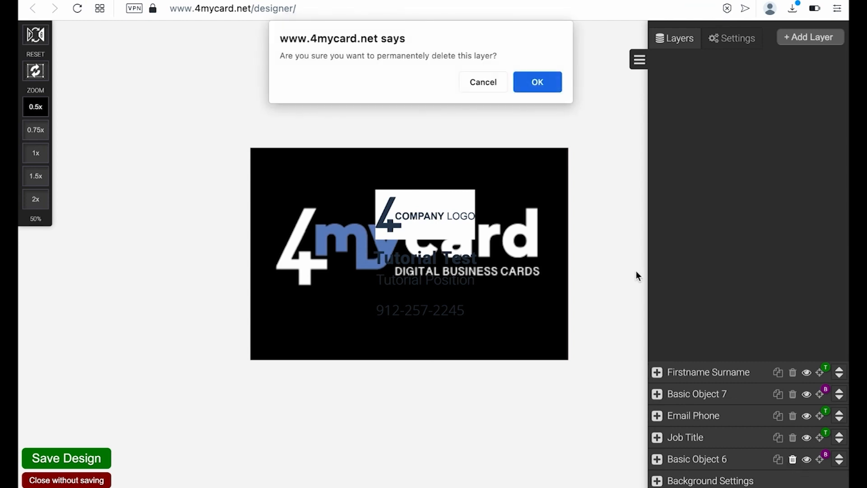
pyautogui.click(536, 85)
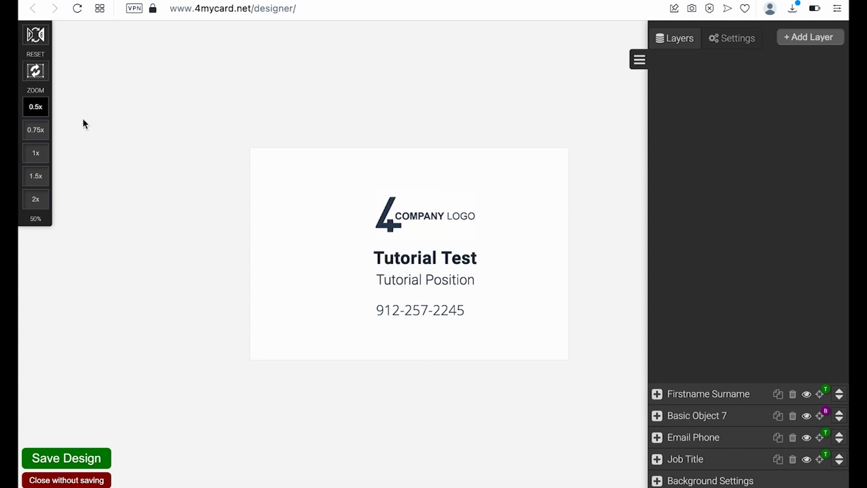
pyautogui.click(37, 35)
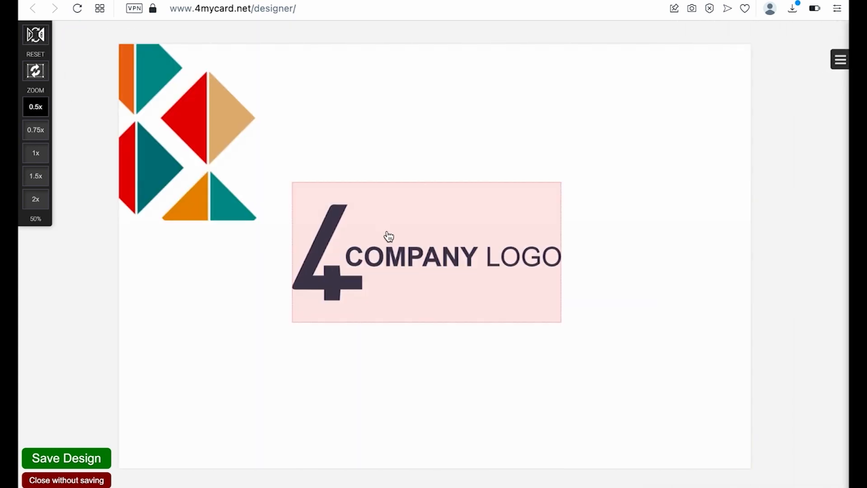
# - Set the back's Logo Wrapper image to the square img795_4MyCardNewLogoProfile512 logo instead of nano_4MyCard_Logo
pyautogui.click(840, 59)
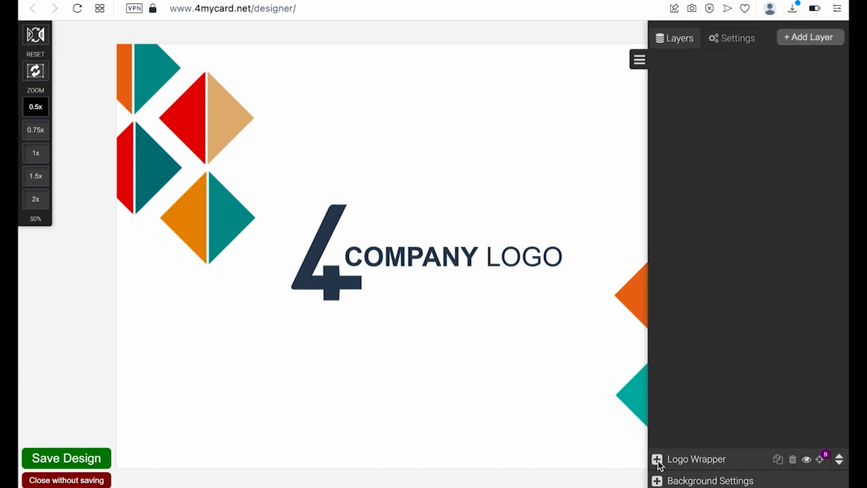
pyautogui.click(658, 460)
pyautogui.click(657, 430)
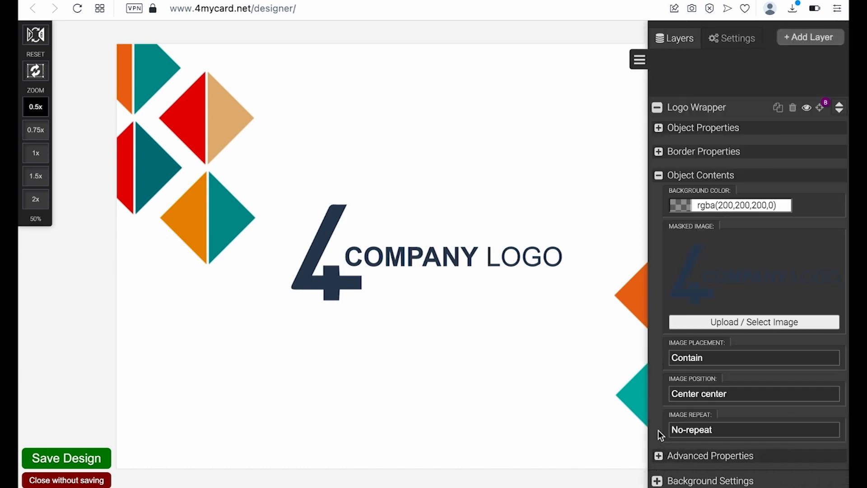
pyautogui.click(721, 319)
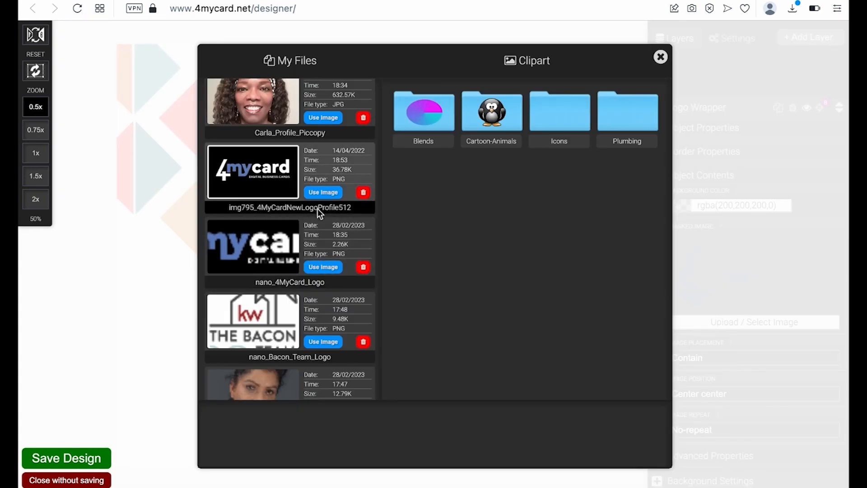
pyautogui.click(318, 269)
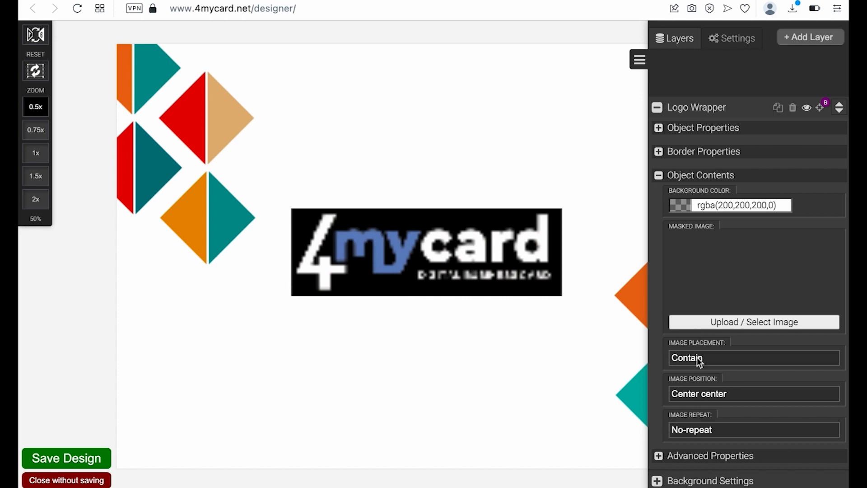
pyautogui.click(705, 322)
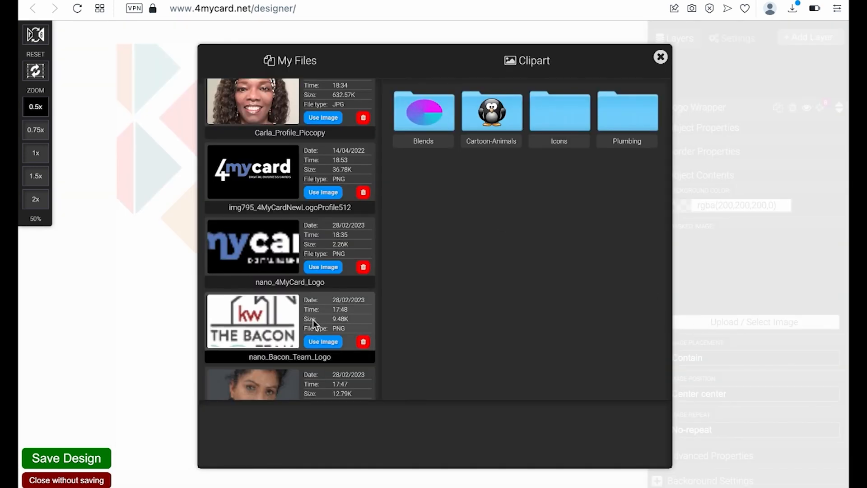
pyautogui.scroll(-4, 312, 319)
pyautogui.scroll(-5, 313, 318)
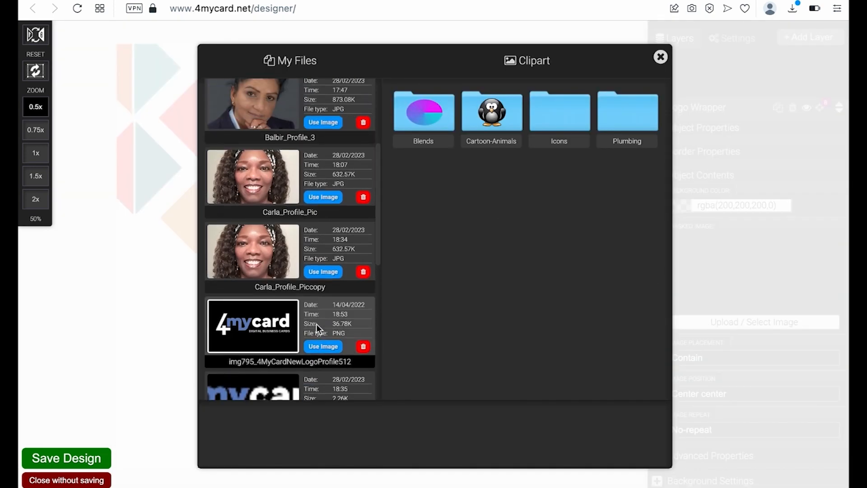
pyautogui.click(327, 347)
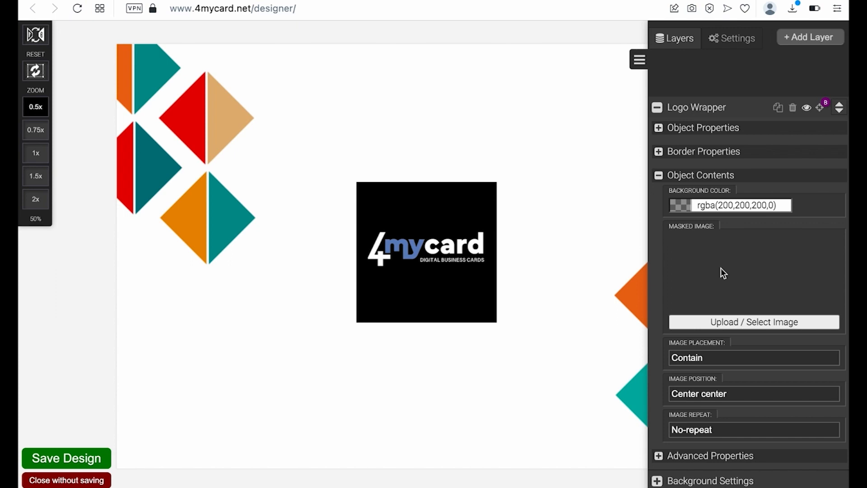
pyautogui.click(656, 108)
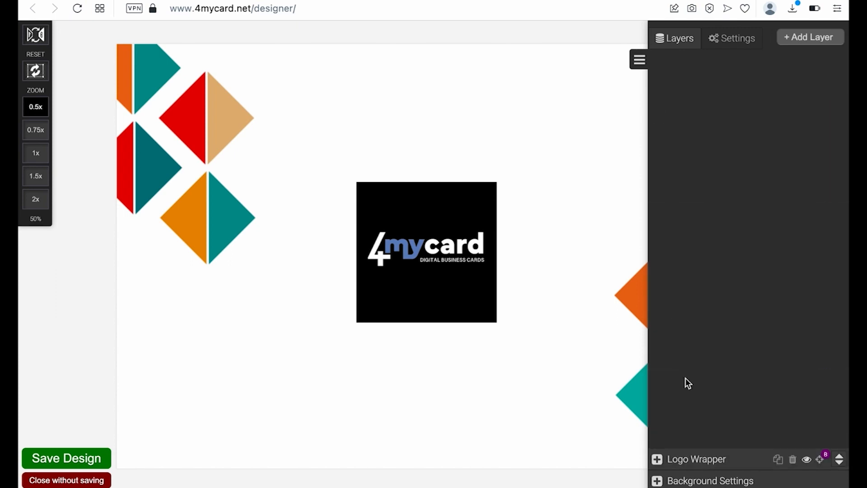
pyautogui.click(639, 59)
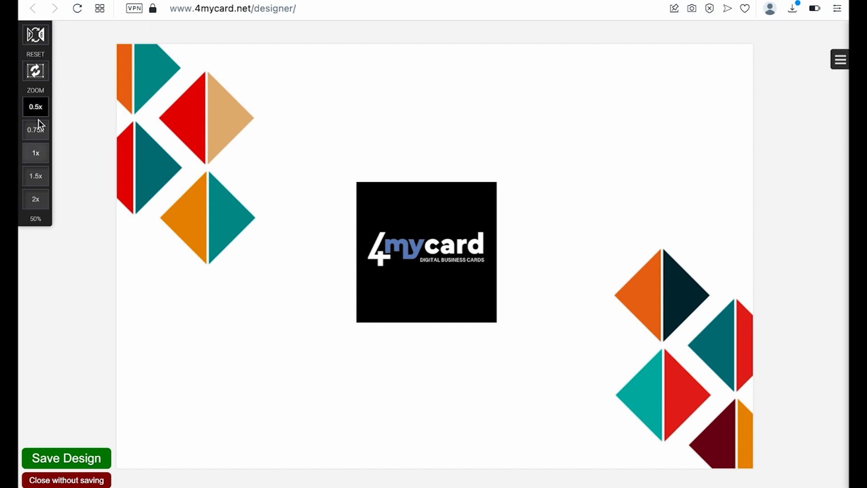
# - Save the Mac 5 design and let it render
pyautogui.click(56, 458)
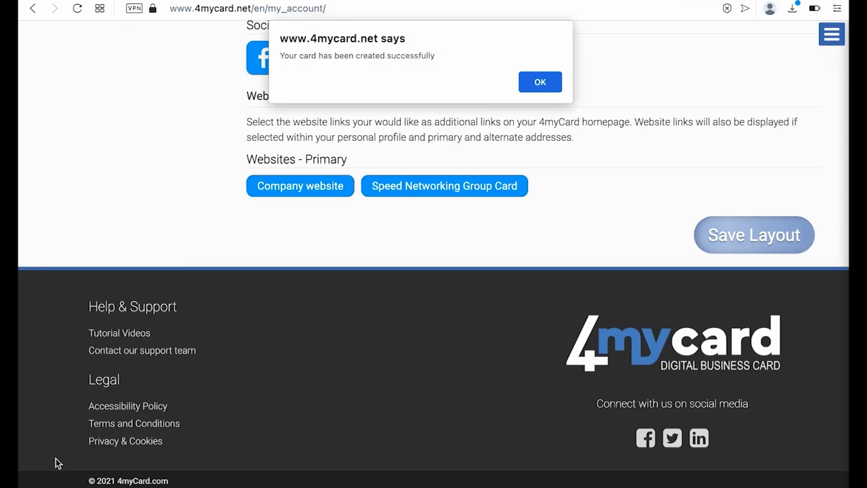
# - Dismiss the card-created alert and view the Mac 5 front and back in Card Profile Layout
pyautogui.click(541, 83)
pyautogui.scroll(7, 486, 108)
pyautogui.scroll(7, 485, 105)
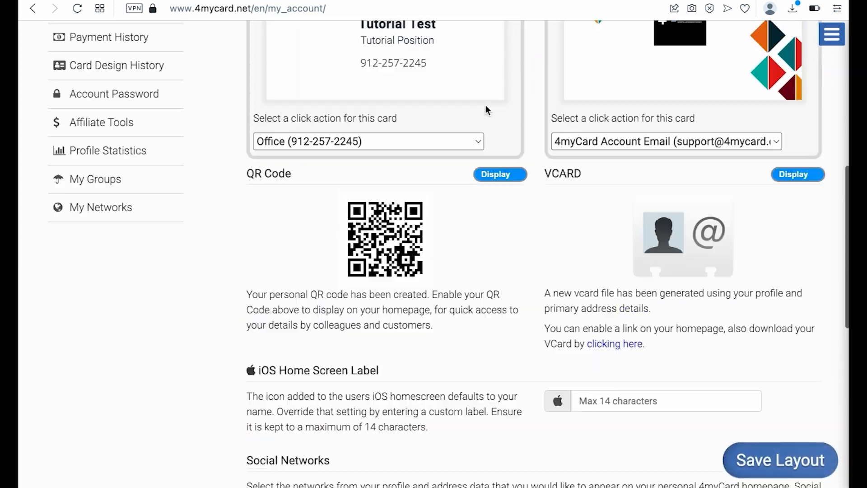
pyautogui.scroll(4, 543, 209)
pyautogui.scroll(-3, 543, 209)
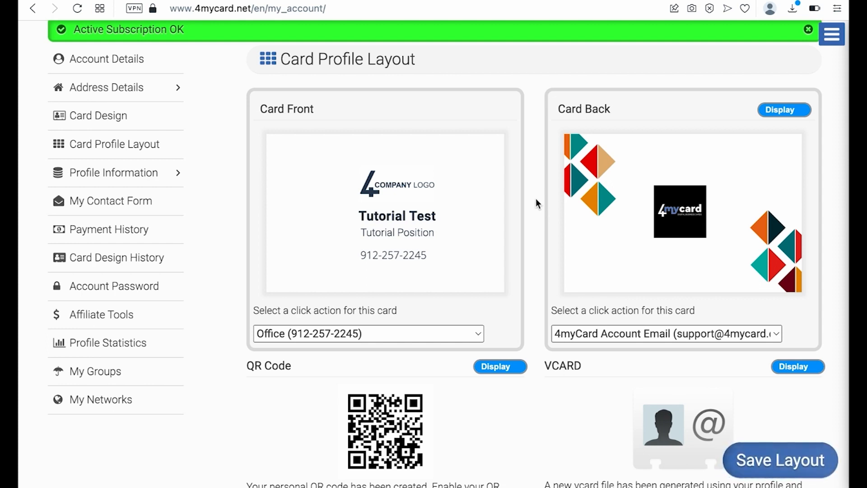
pyautogui.scroll(3, 535, 201)
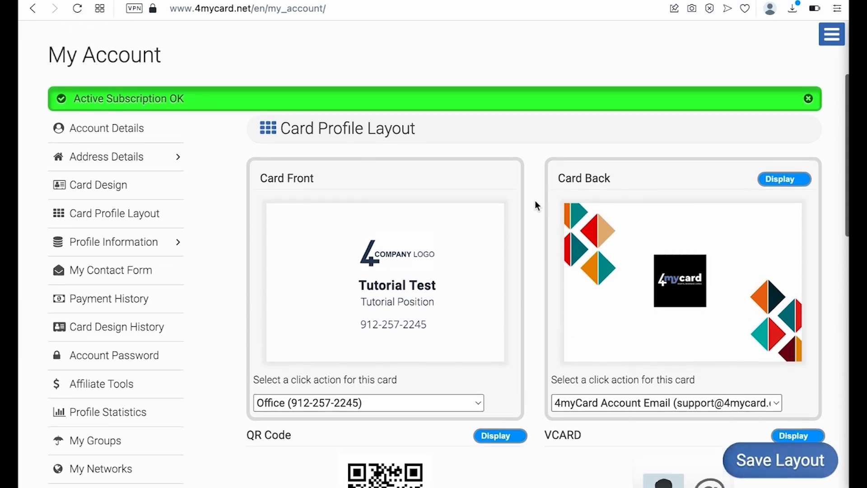
pyautogui.scroll(-1, 535, 201)
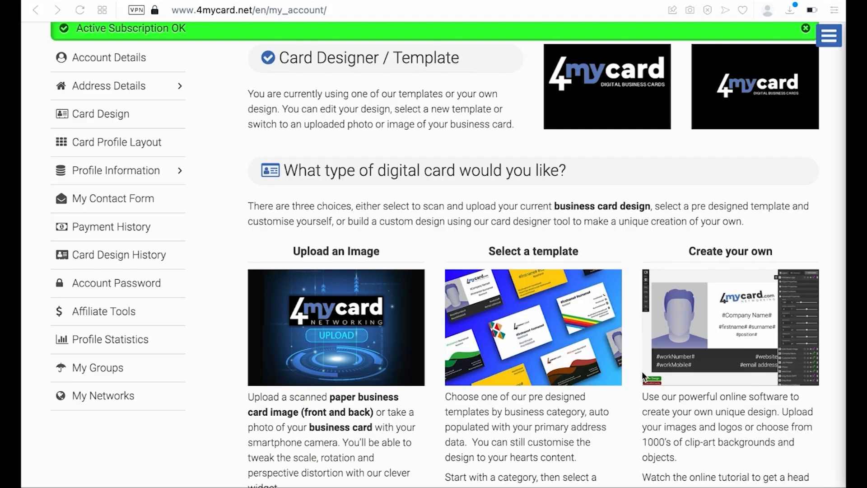
# - Choose 'Create my own' to load the Tutorial Test front in the designer
pyautogui.scroll(-8, 642, 374)
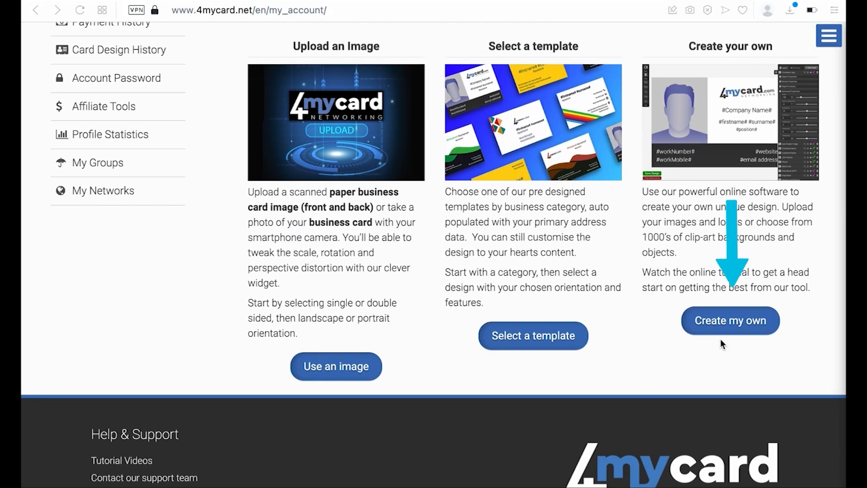
pyautogui.click(724, 322)
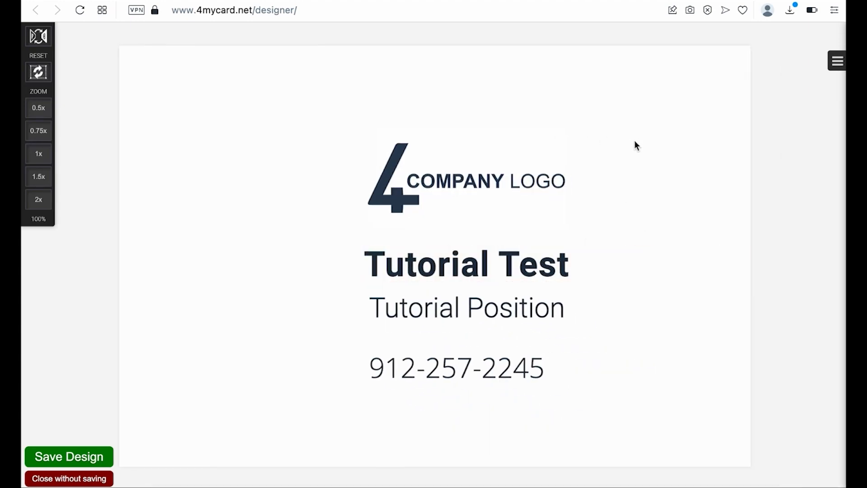
pyautogui.click(38, 110)
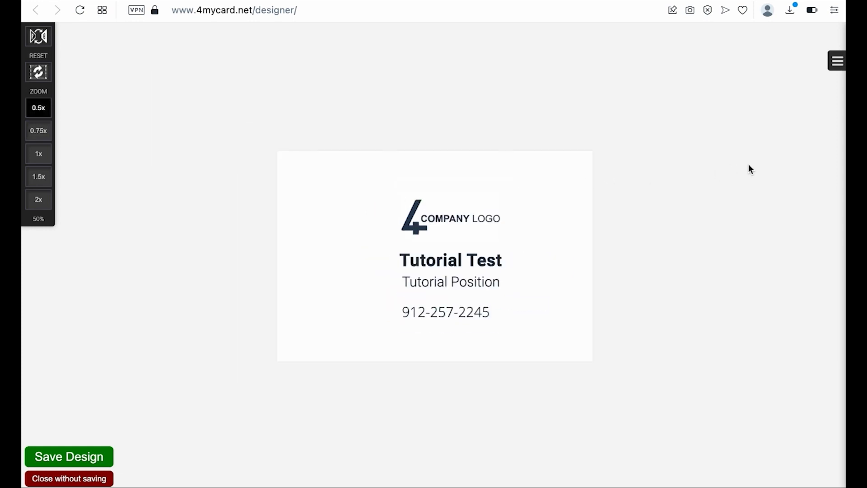
pyautogui.click(836, 61)
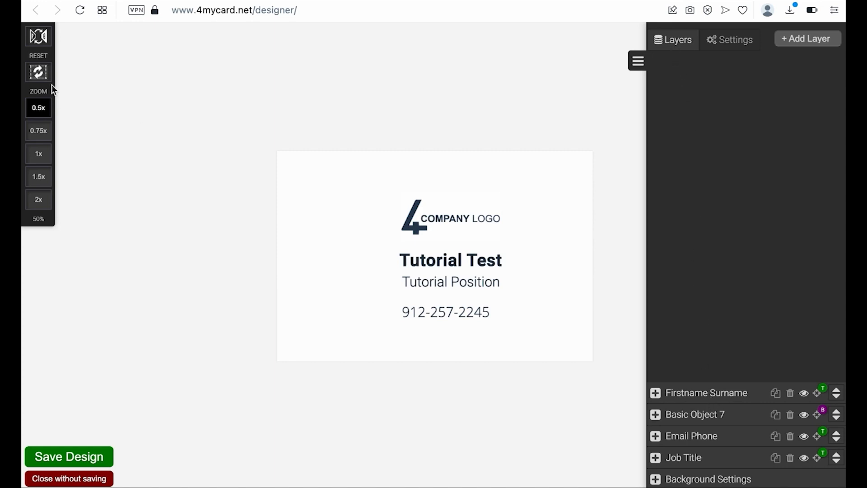
pyautogui.click(38, 36)
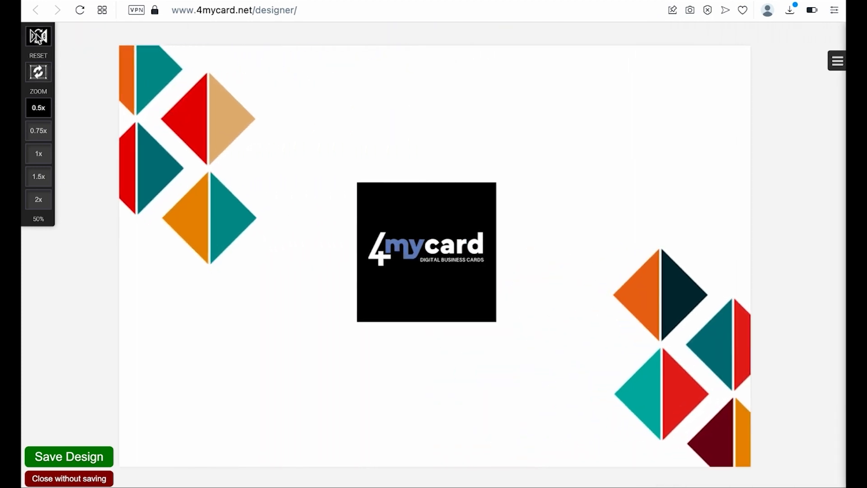
pyautogui.click(38, 37)
pyautogui.click(38, 75)
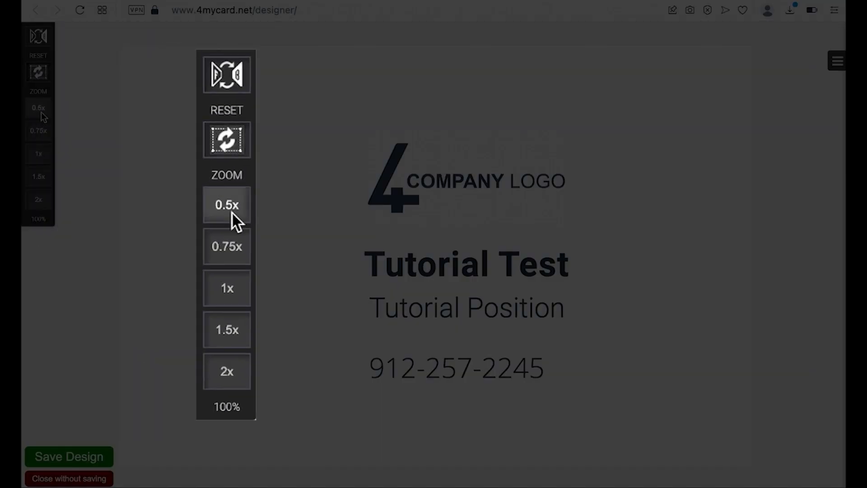
# - Try each card zoom level from 50% through 75%, 100%, 150% to 200%
pyautogui.click(42, 112)
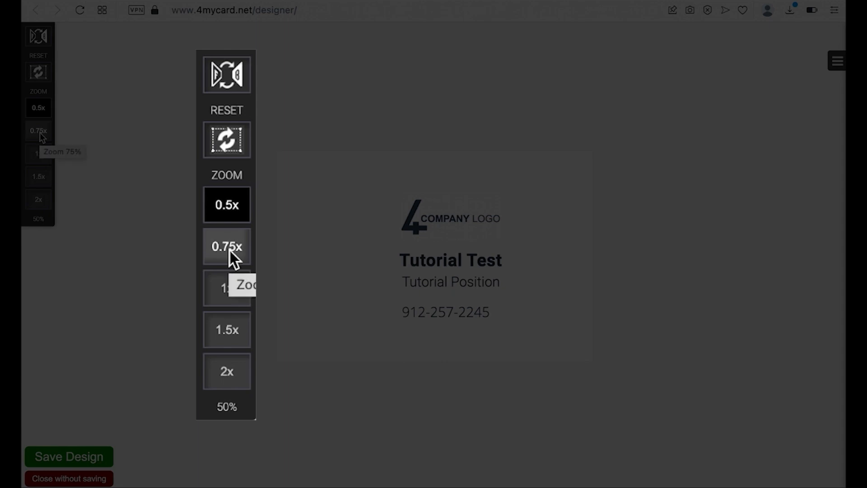
pyautogui.click(42, 132)
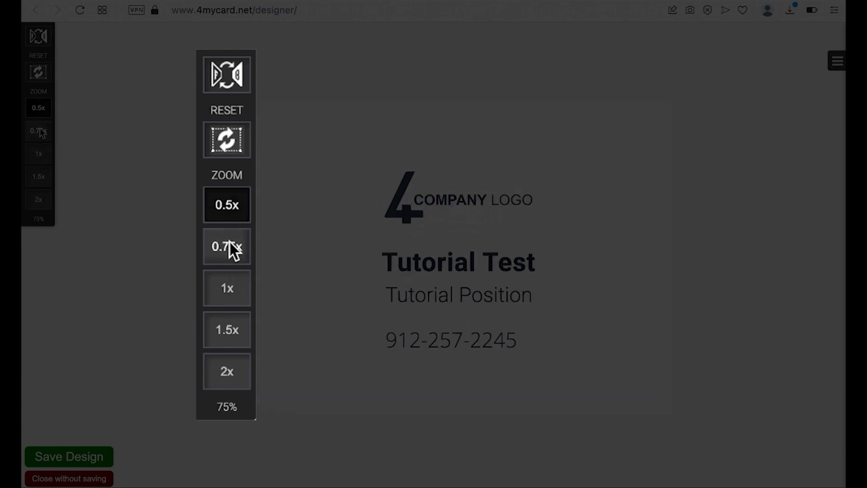
pyautogui.click(40, 155)
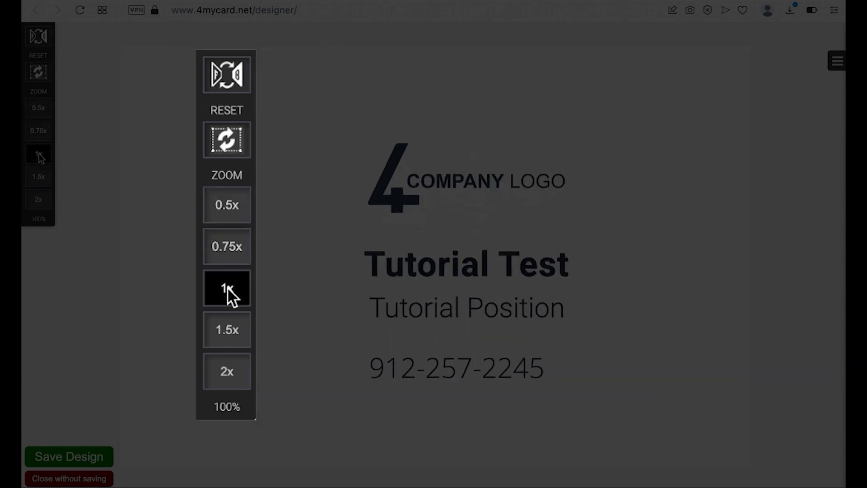
pyautogui.click(38, 179)
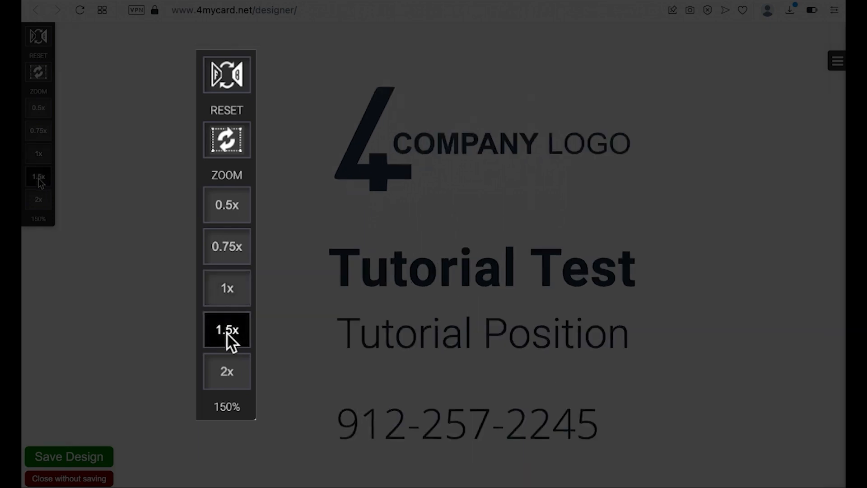
pyautogui.click(39, 200)
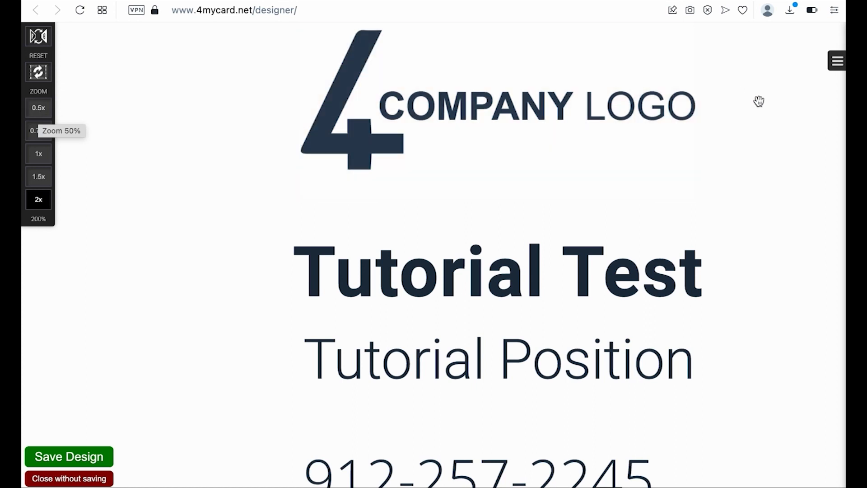
# - Show the front's layer list and view the card panned into place at 75%
pyautogui.click(837, 62)
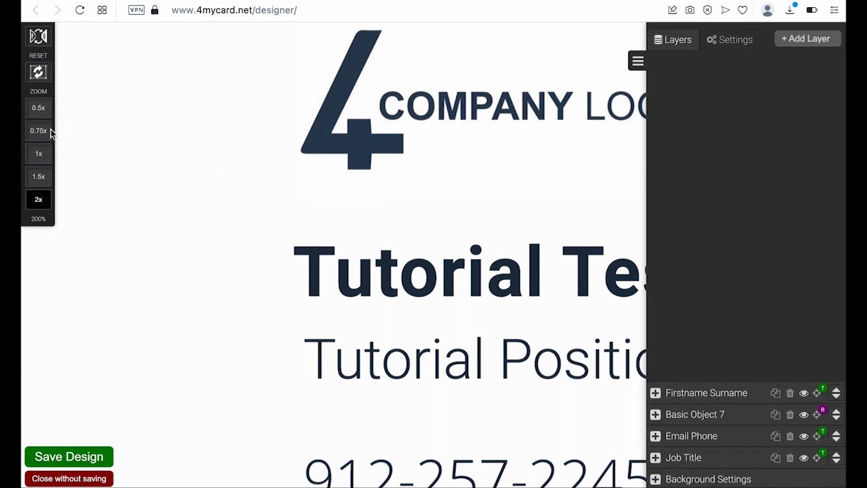
pyautogui.click(38, 112)
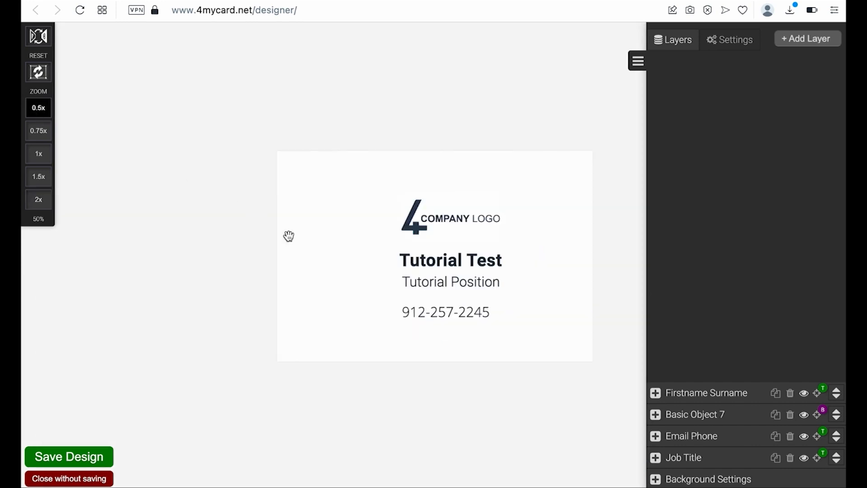
pyautogui.moveTo(317, 233); pyautogui.dragTo(156, 153)
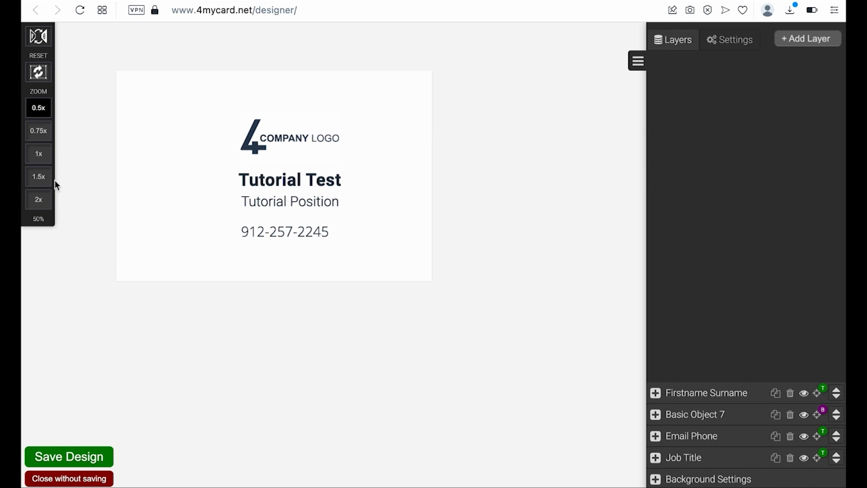
pyautogui.click(38, 130)
pyautogui.moveTo(272, 224); pyautogui.dragTo(161, 180)
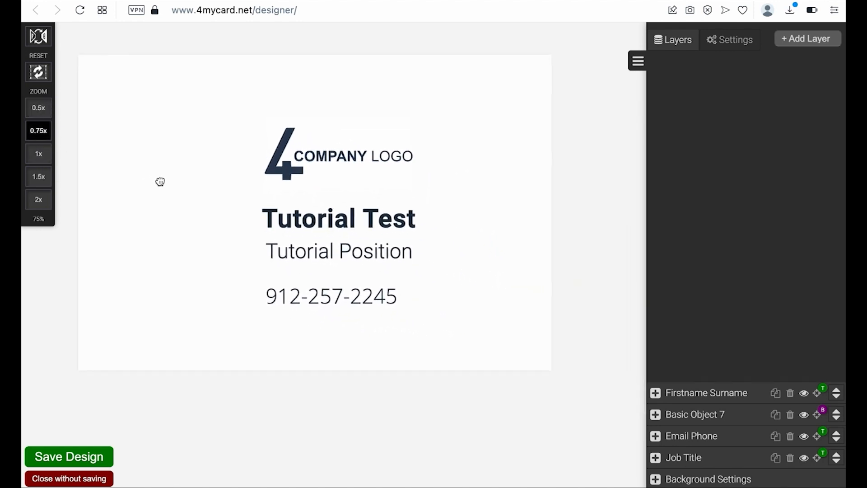
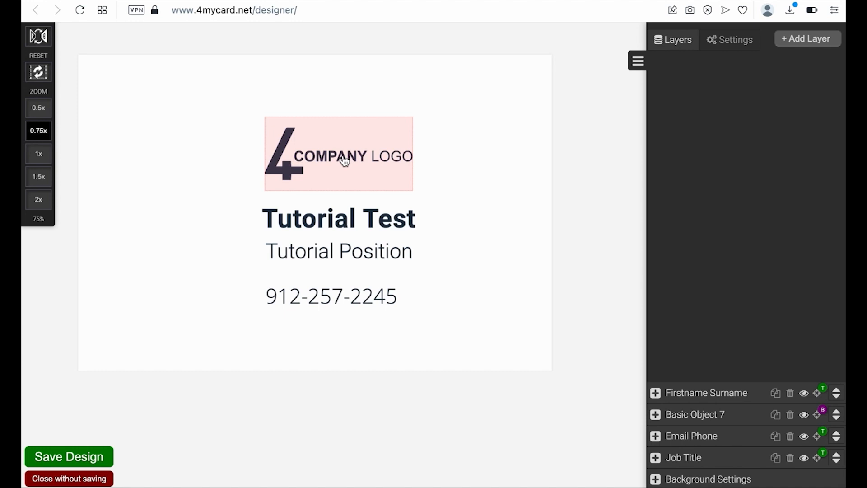
# - Move the Tutorial Test name and the phone number up onto the logo area
pyautogui.moveTo(333, 195); pyautogui.dragTo(331, 167)
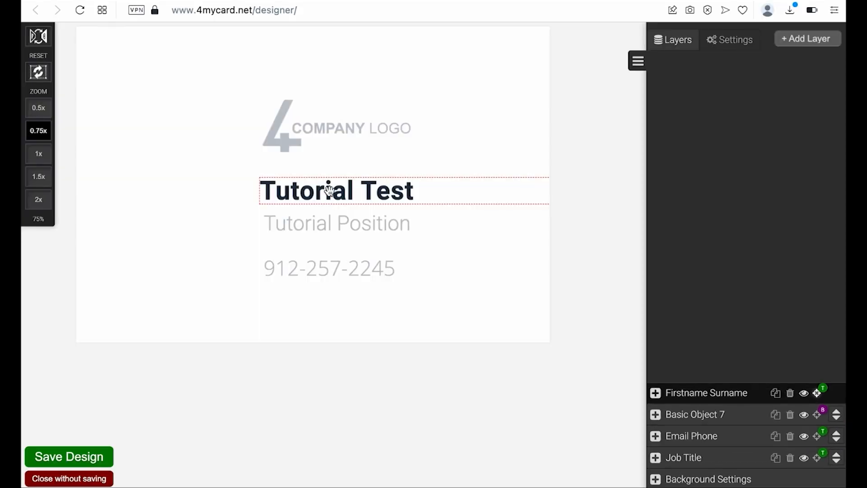
pyautogui.moveTo(329, 188); pyautogui.dragTo(326, 131)
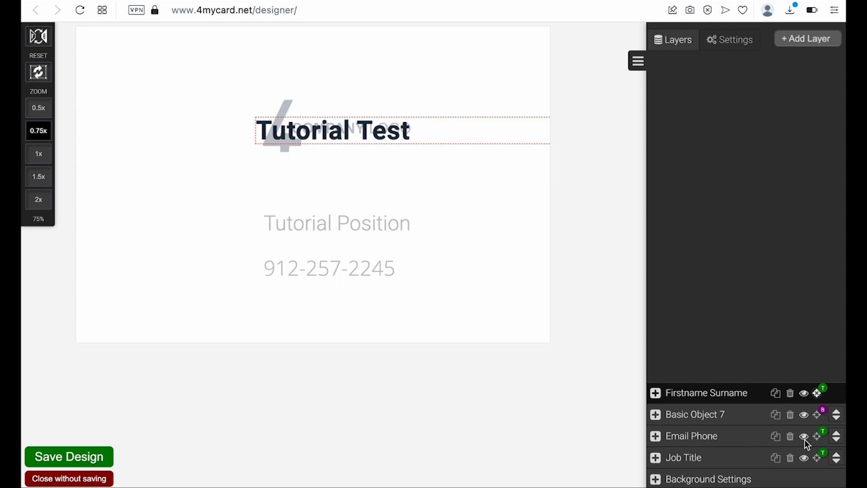
pyautogui.click(716, 440)
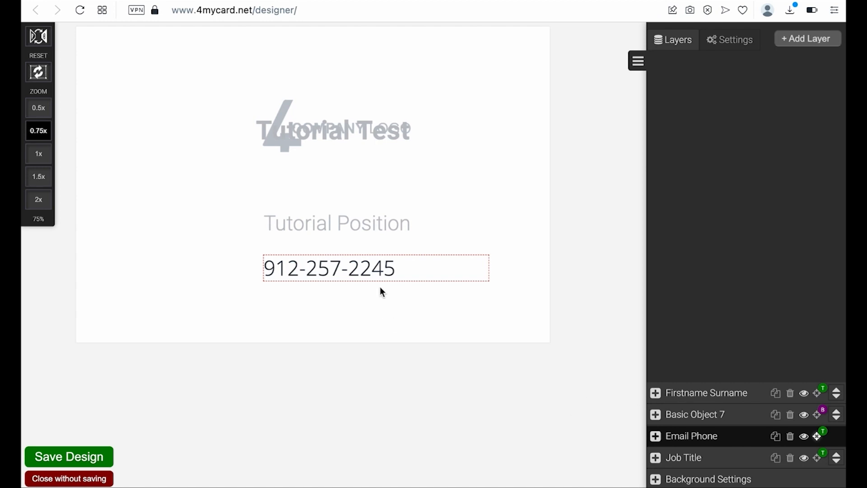
pyautogui.moveTo(344, 267); pyautogui.dragTo(326, 147)
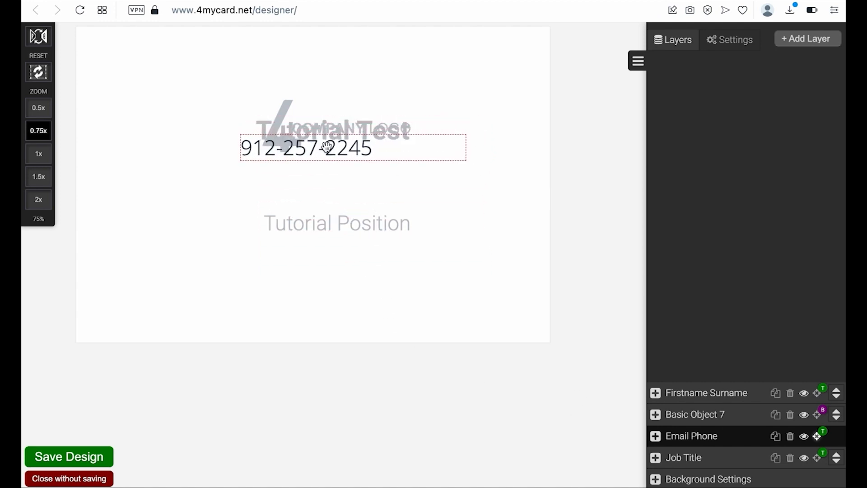
pyautogui.click(810, 437)
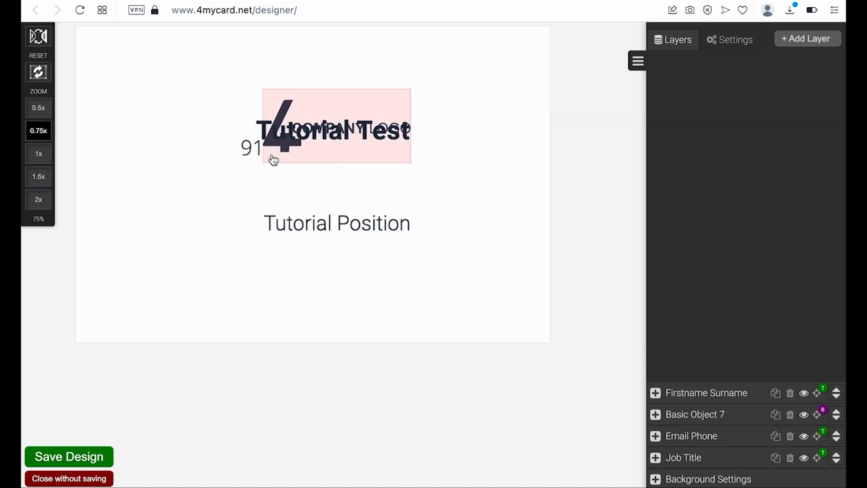
# - Put the phone below Tutorial Position and the name just above it, then show Card Settings
pyautogui.click(819, 441)
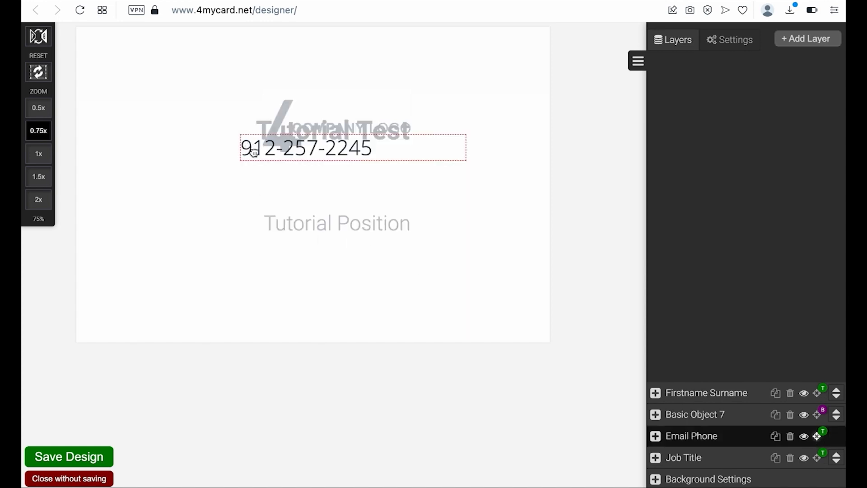
pyautogui.moveTo(251, 151); pyautogui.dragTo(273, 261)
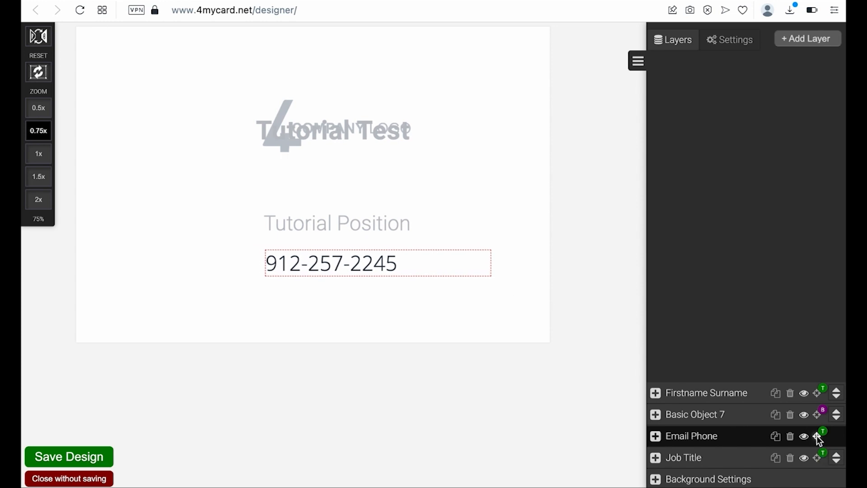
pyautogui.click(819, 440)
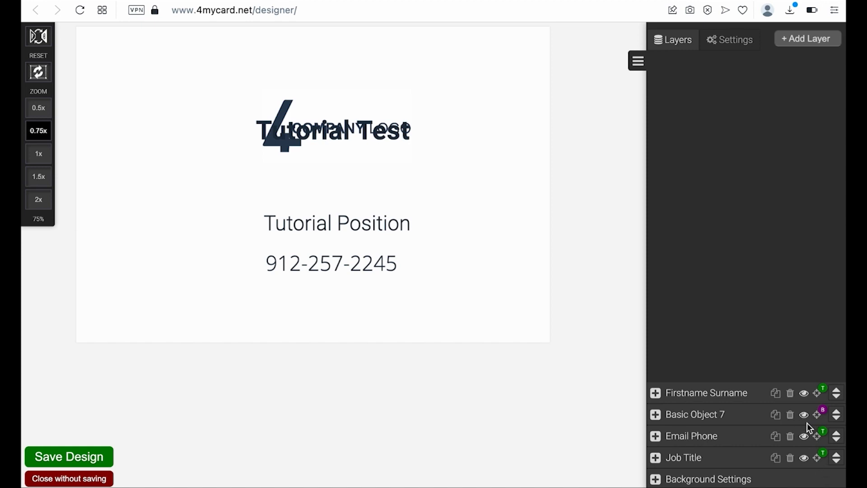
pyautogui.click(820, 396)
pyautogui.moveTo(361, 135); pyautogui.dragTo(366, 187)
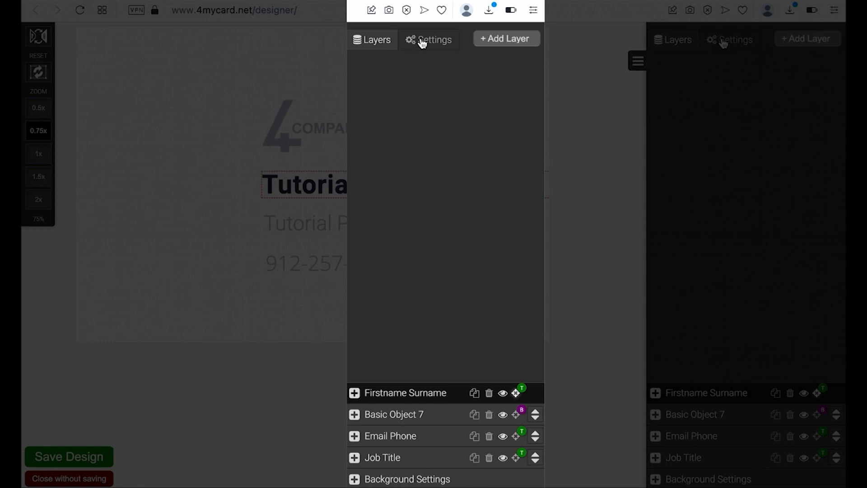
pyautogui.click(422, 42)
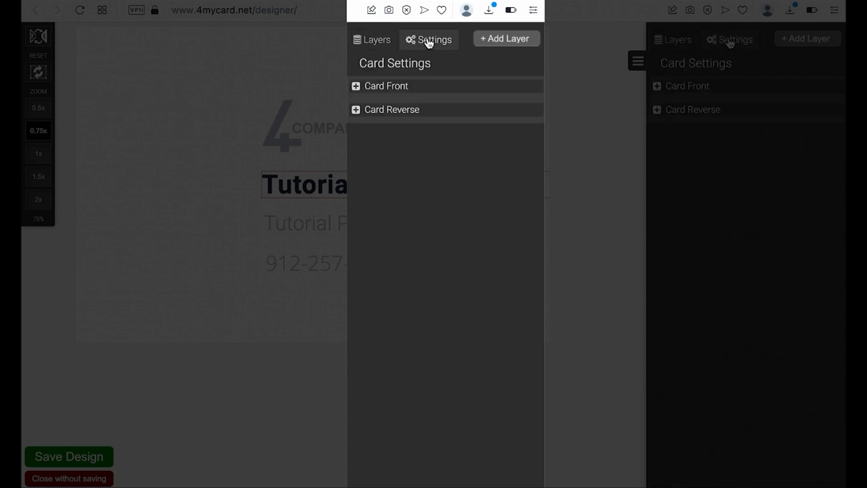
# - Keep the card front landscape and set its 3D perspective to 200 px, origin 50% 50%
pyautogui.click(355, 86)
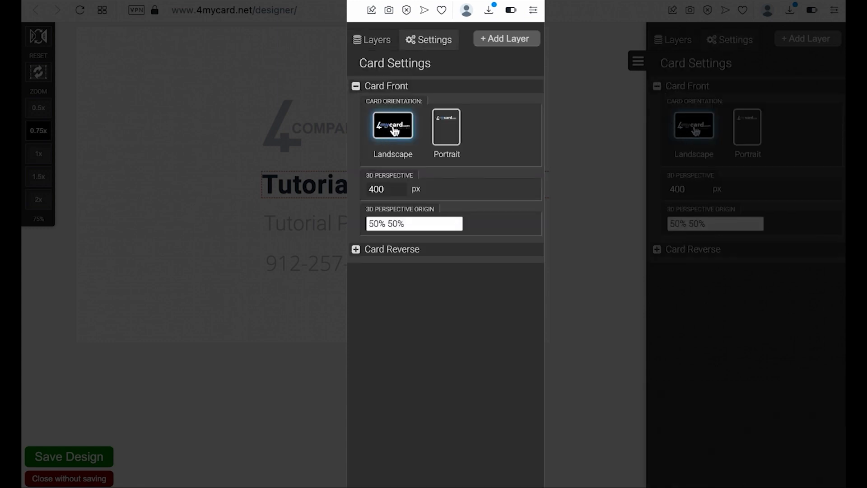
pyautogui.click(437, 128)
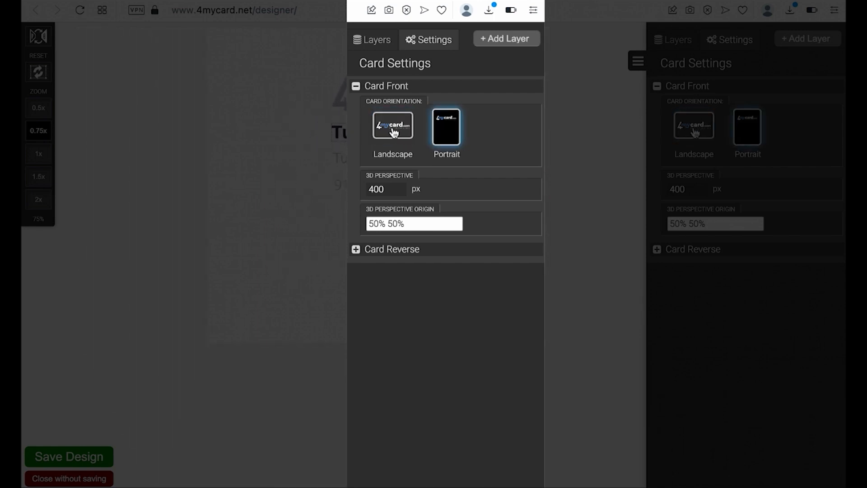
pyautogui.click(393, 132)
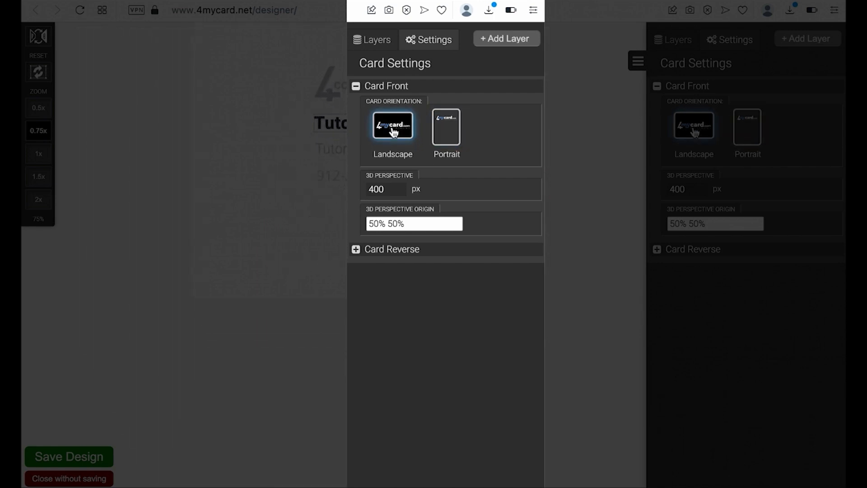
pyautogui.doubleClick(398, 192)
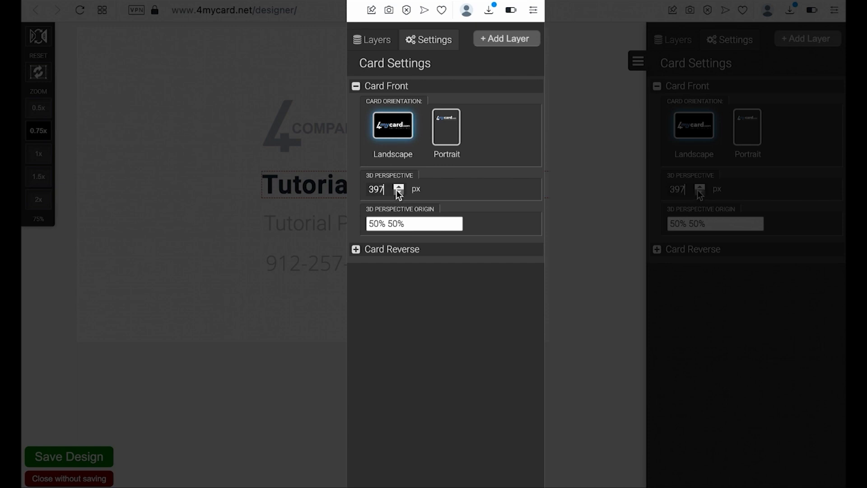
pyautogui.doubleClick(382, 188)
pyautogui.write('200')
pyautogui.click(418, 225)
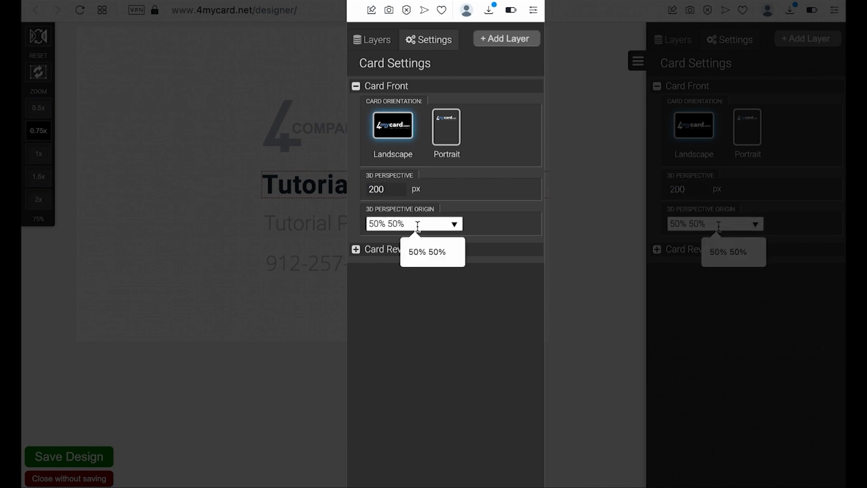
pyautogui.click(487, 224)
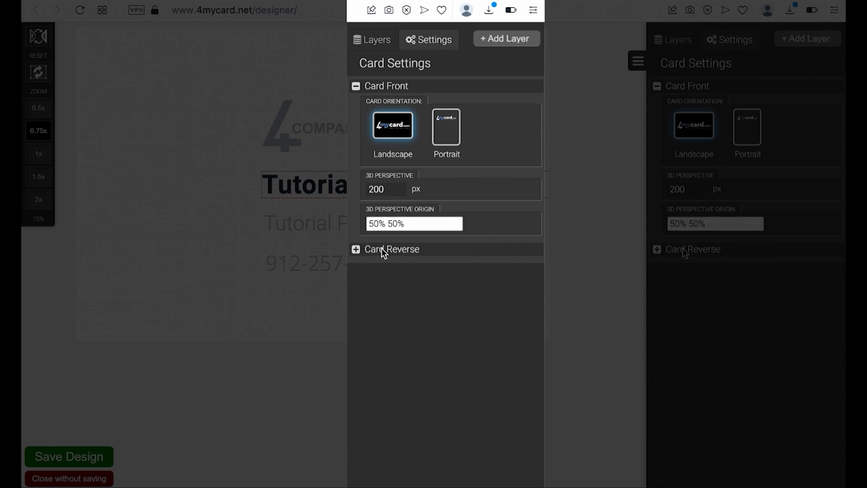
# - Preview the rear side in portrait, then return it to landscape at 0.75x zoom
pyautogui.click(355, 249)
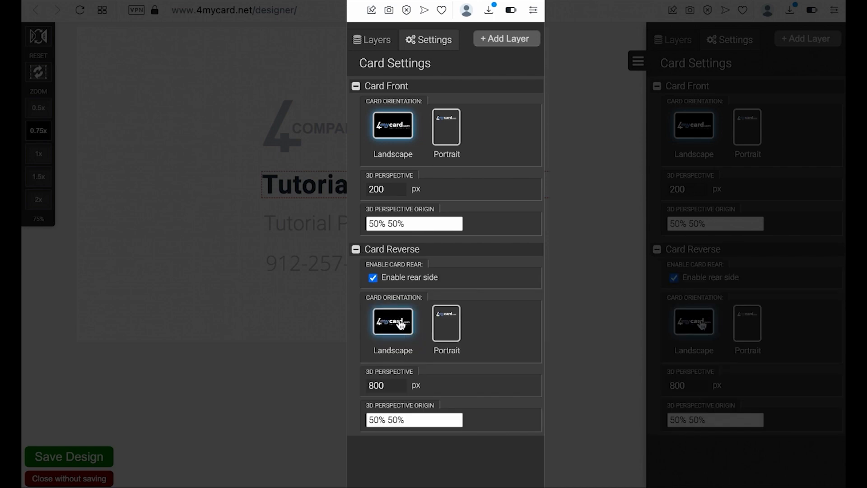
pyautogui.click(754, 330)
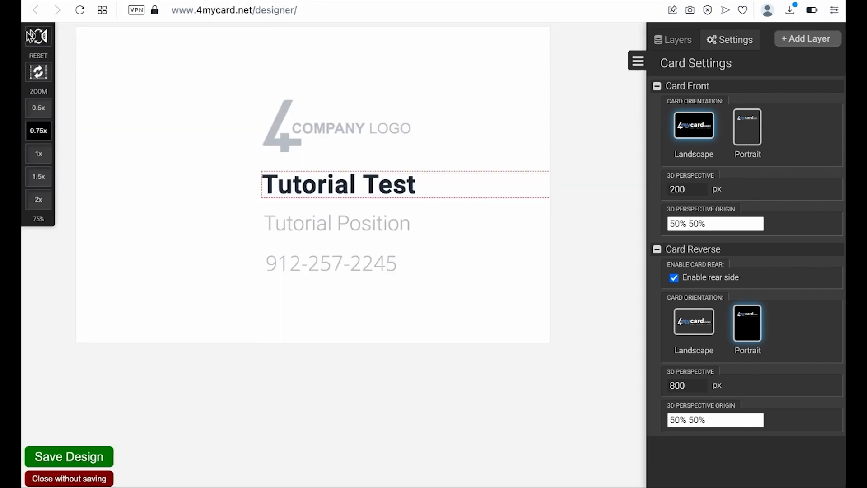
pyautogui.click(38, 37)
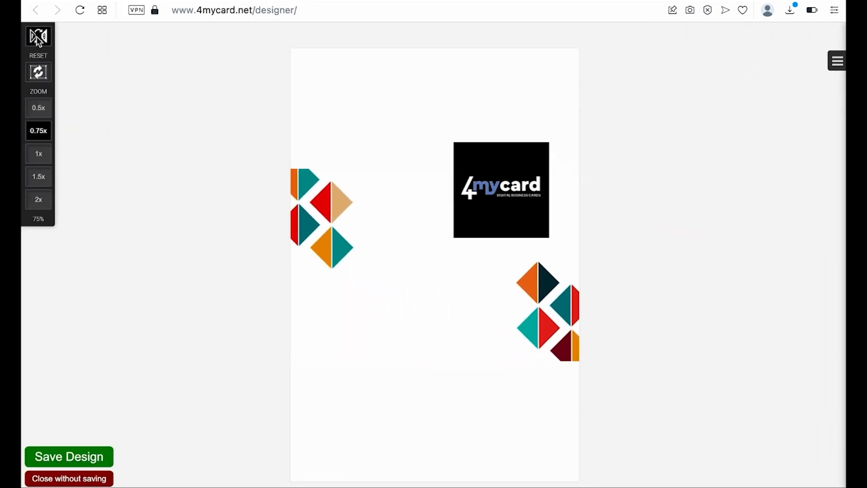
pyautogui.click(38, 36)
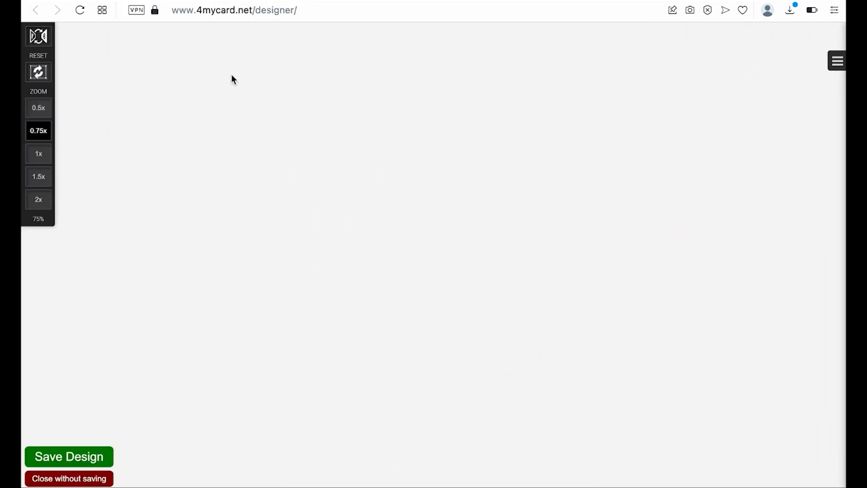
pyautogui.click(838, 61)
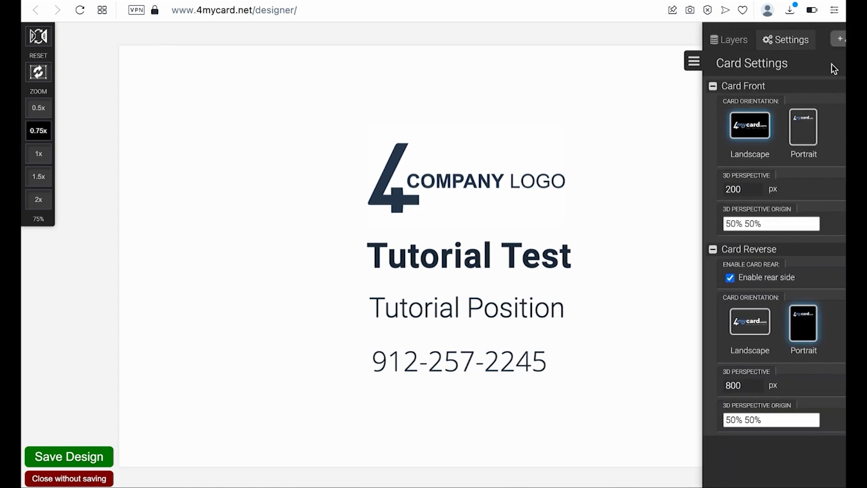
pyautogui.click(702, 324)
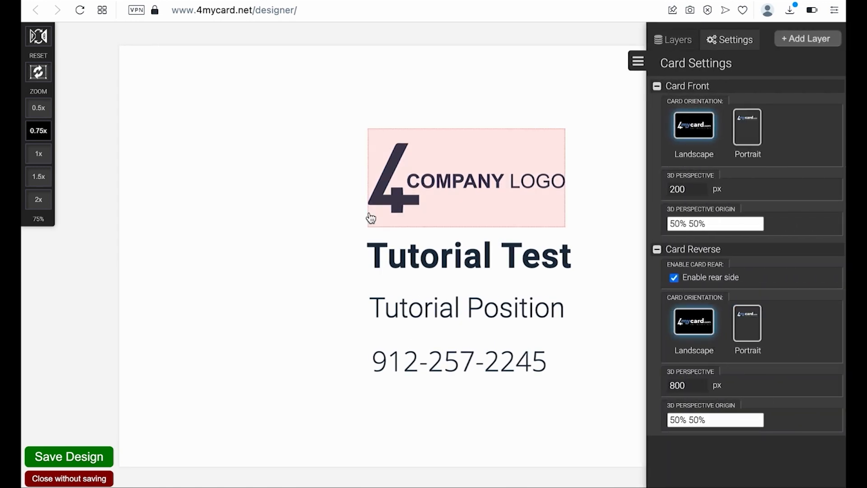
pyautogui.click(38, 130)
pyautogui.moveTo(273, 212); pyautogui.dragTo(163, 168)
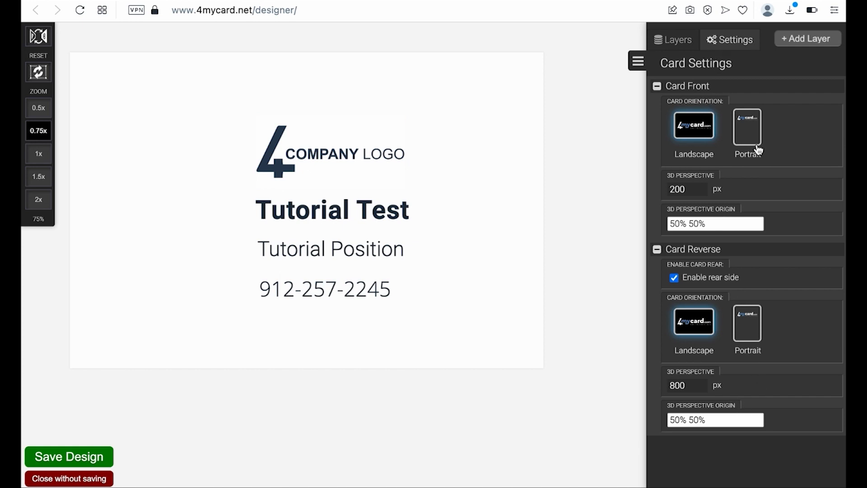
# - Turn the rear side off and back on, preview the back design, then reopen card settings
pyautogui.click(674, 278)
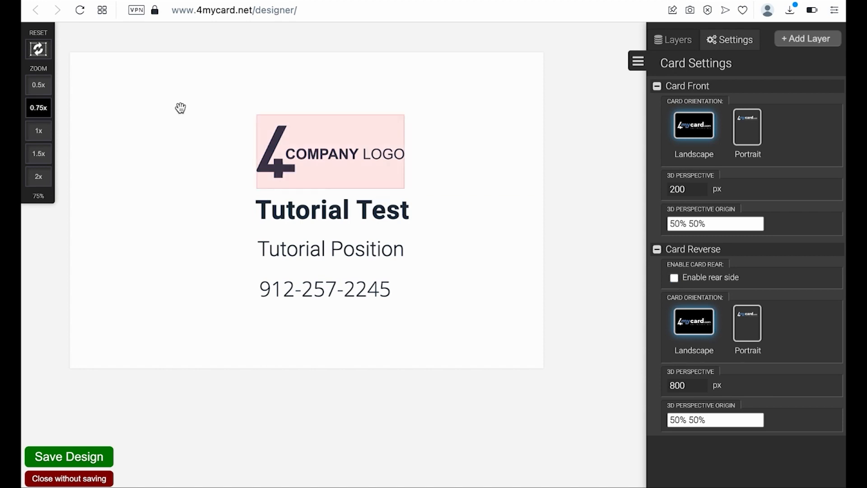
pyautogui.click(39, 50)
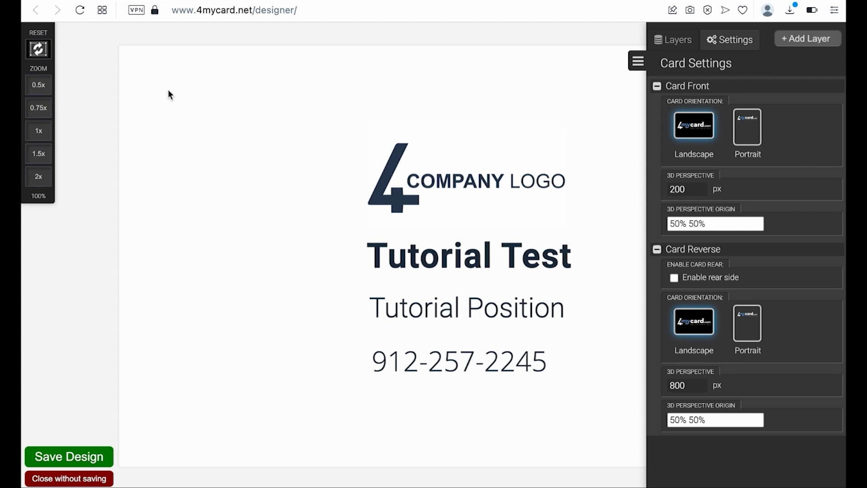
pyautogui.click(673, 278)
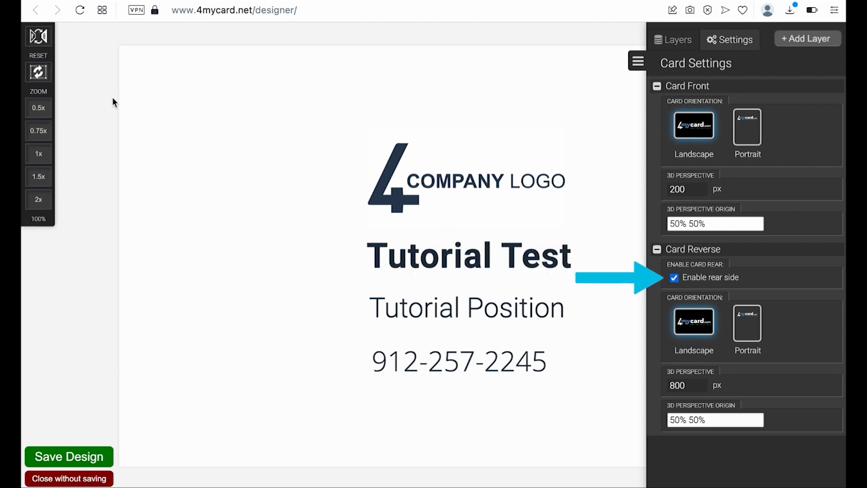
pyautogui.click(39, 38)
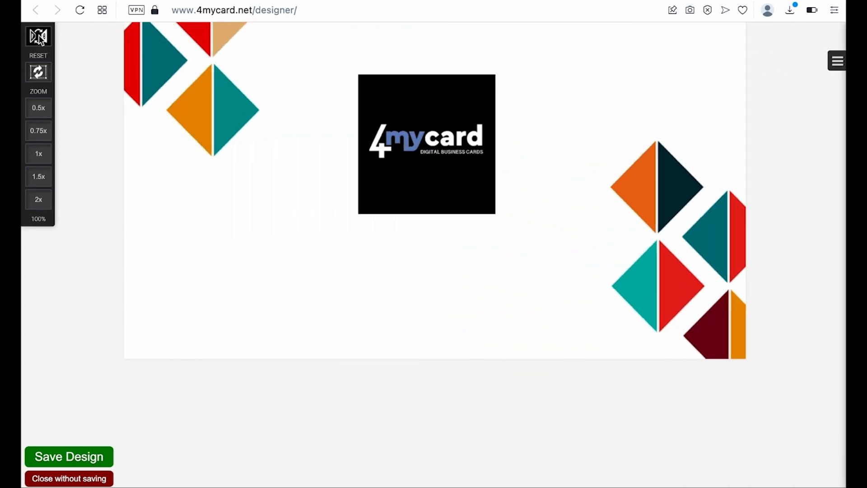
pyautogui.click(39, 38)
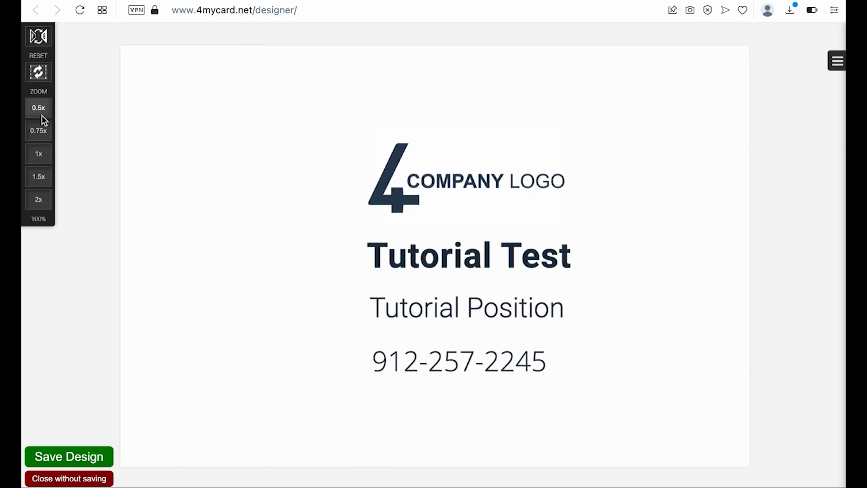
pyautogui.click(41, 131)
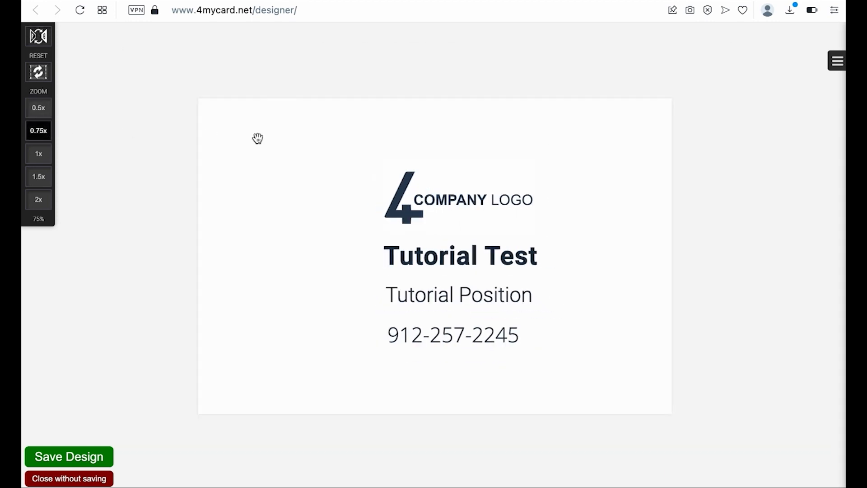
pyautogui.moveTo(321, 160); pyautogui.dragTo(133, 74)
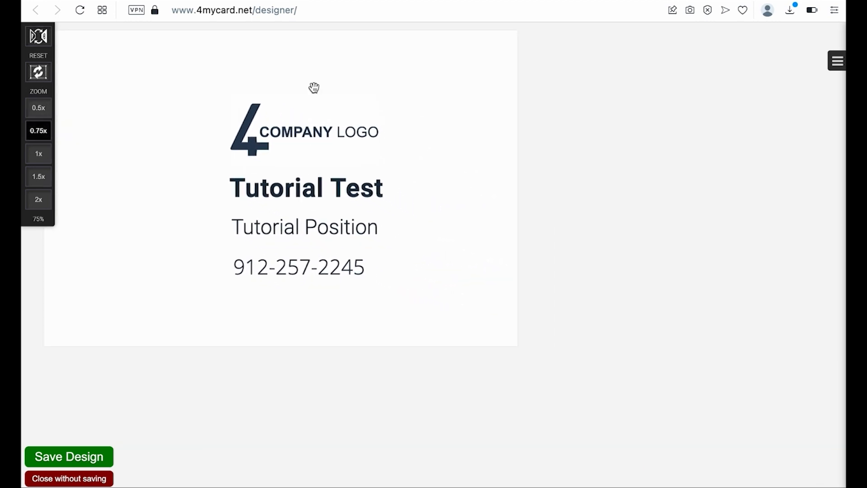
pyautogui.click(834, 65)
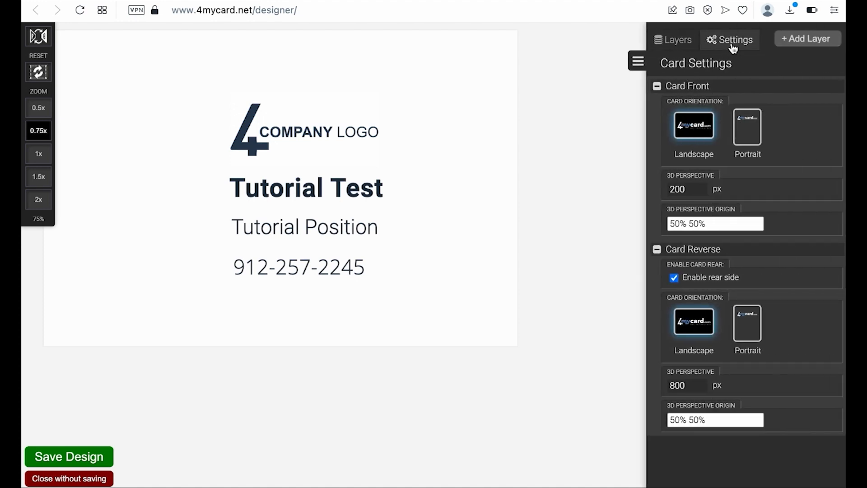
# - Collapse the front and reverse options and add a Picture layer, creating Image Object 8
pyautogui.click(657, 87)
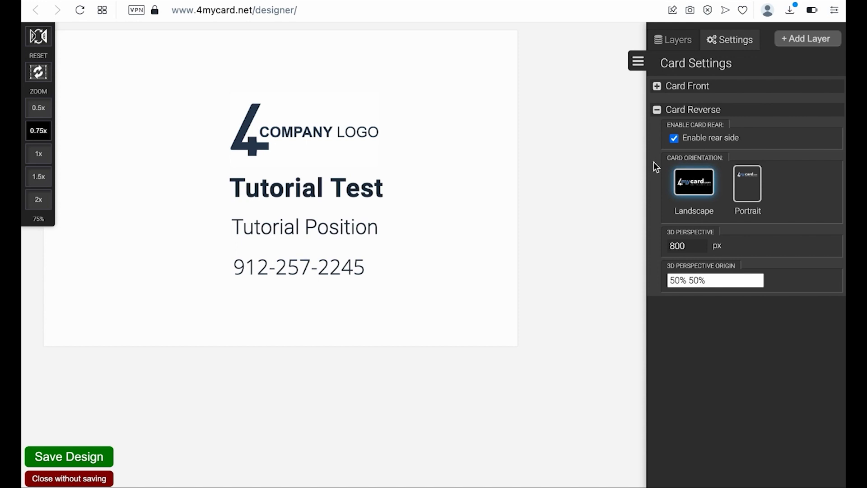
pyautogui.click(658, 109)
pyautogui.click(807, 42)
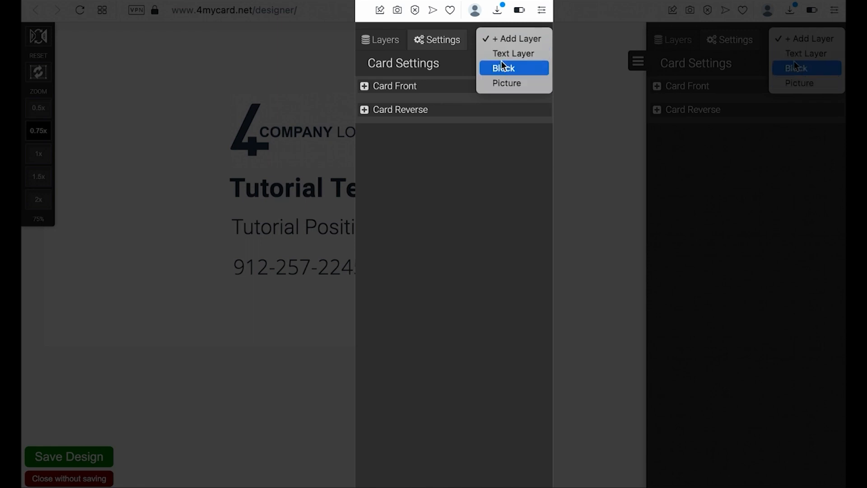
pyautogui.click(495, 153)
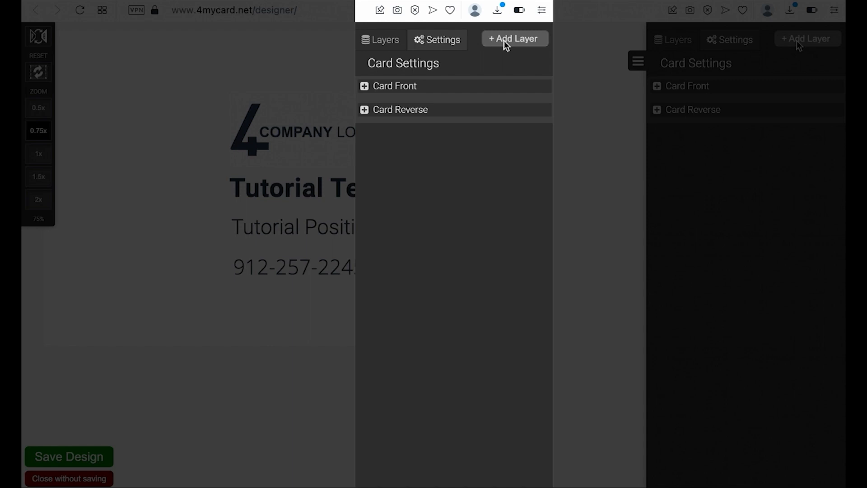
pyautogui.click(382, 42)
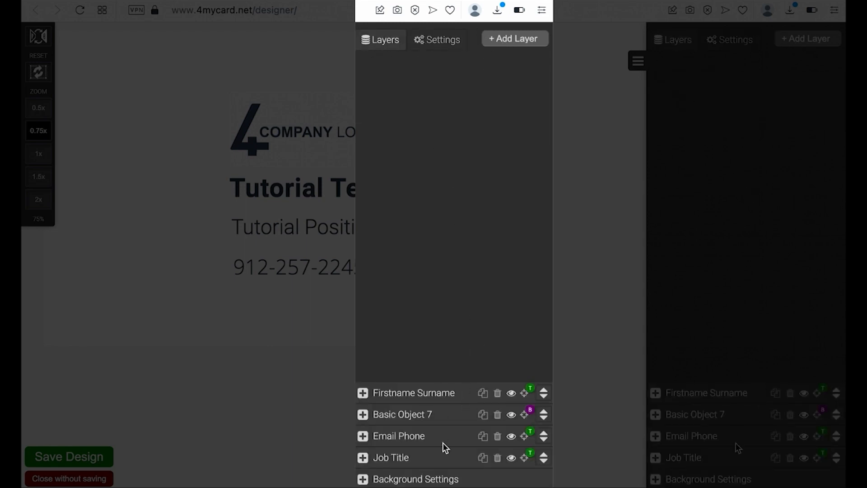
pyautogui.click(519, 38)
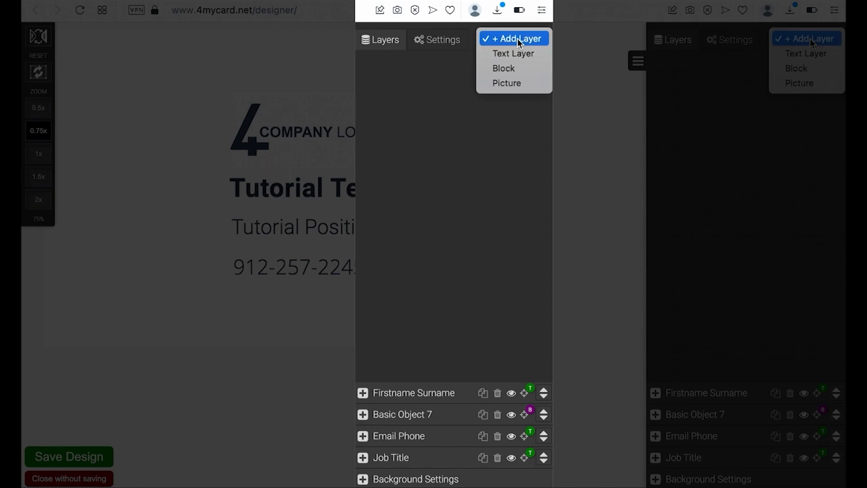
pyautogui.click(507, 83)
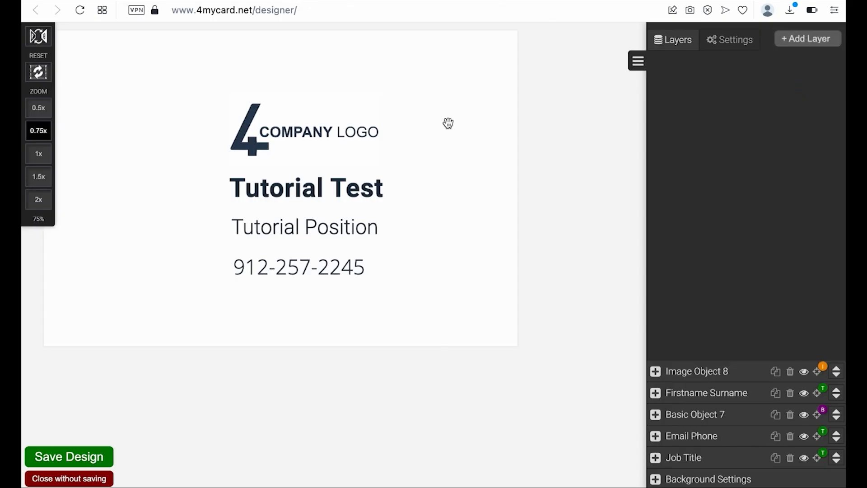
# - Nudge the placeholder image slightly down and right on the card
pyautogui.moveTo(101, 87); pyautogui.dragTo(109, 104)
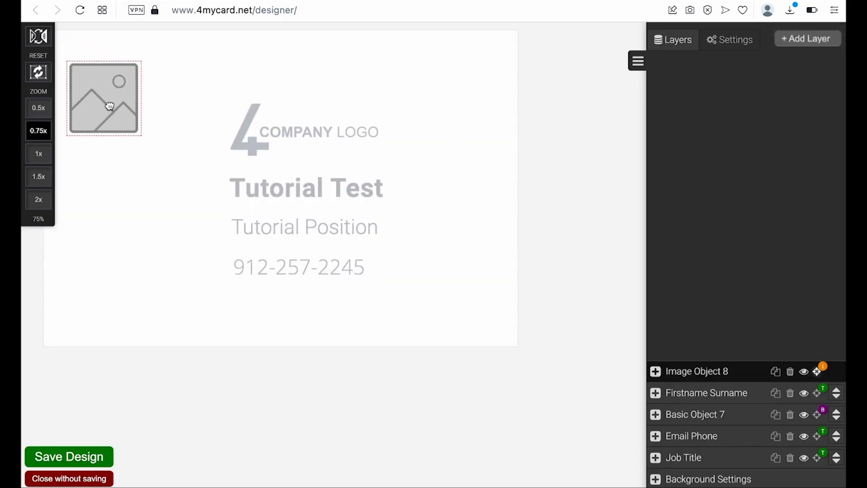
pyautogui.click(223, 106)
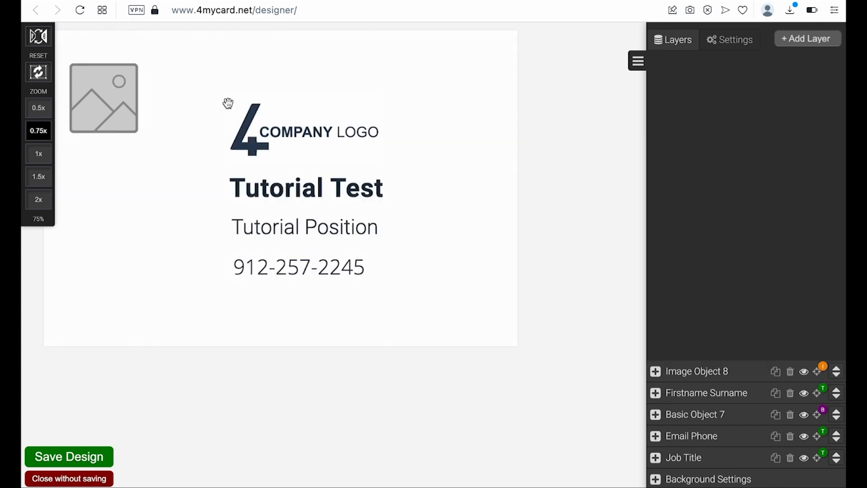
pyautogui.moveTo(522, 139); pyautogui.dragTo(588, 141)
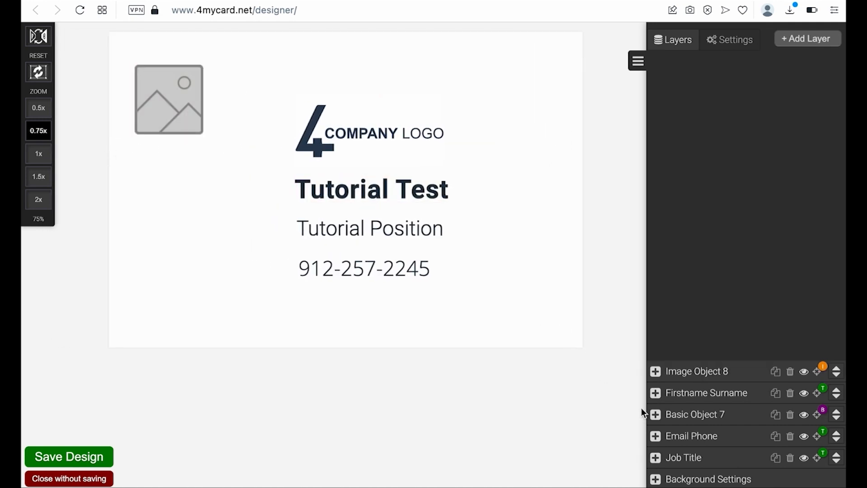
# - Start replacing the Image Object 8 layer name with 'Profile_Pic', fixing a typo
pyautogui.click(703, 369)
pyautogui.moveTo(732, 369); pyautogui.dragTo(655, 370)
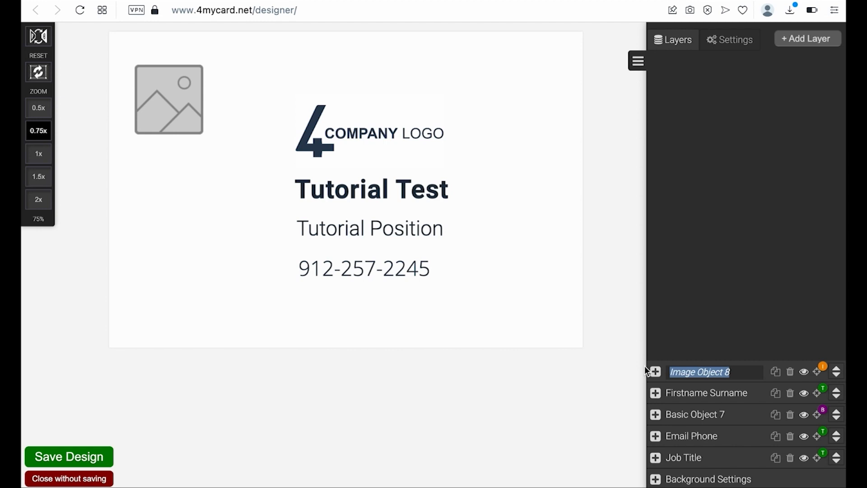
pyautogui.write('Prof')
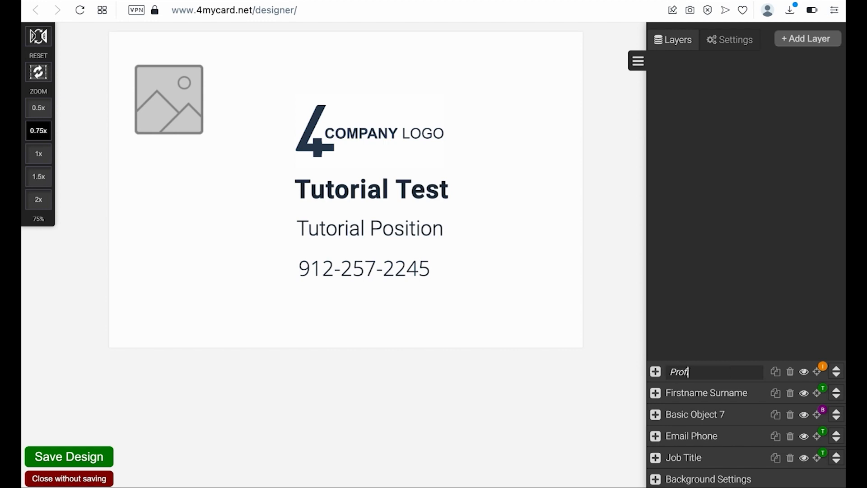
pyautogui.write('Pis')
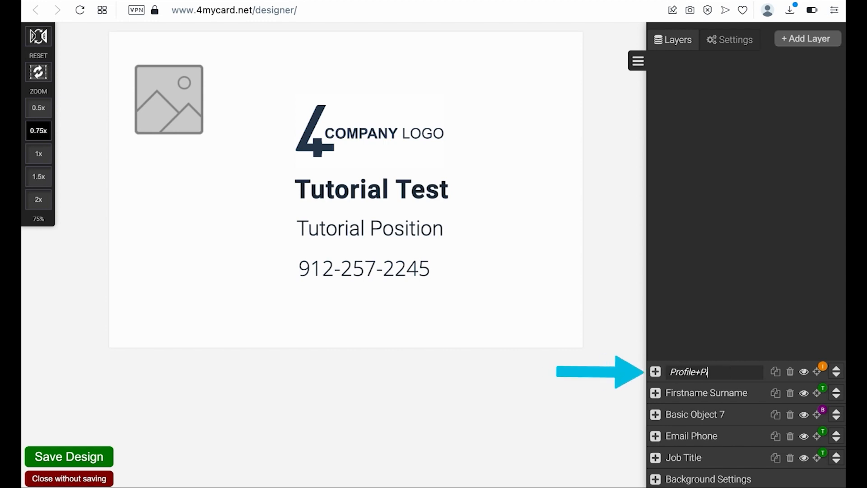
pyautogui.press('BackSpace')
pyautogui.press('BackSpace')
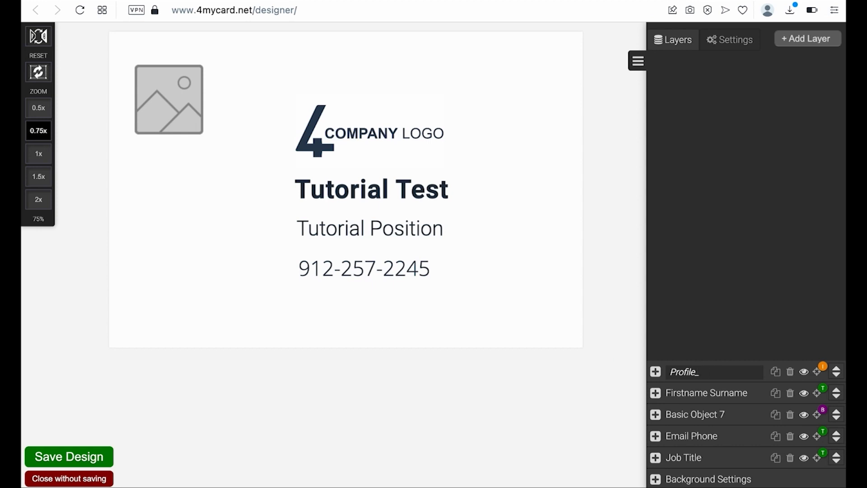
# - Finish naming the layer Profile_Pic and fill it with the headshot photo from My Files
pyautogui.write('_Pic')
pyautogui.press('Return')
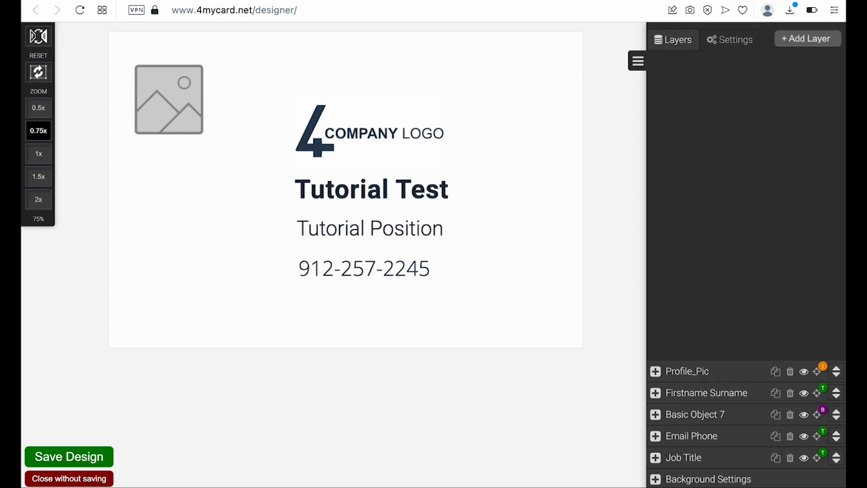
pyautogui.click(655, 371)
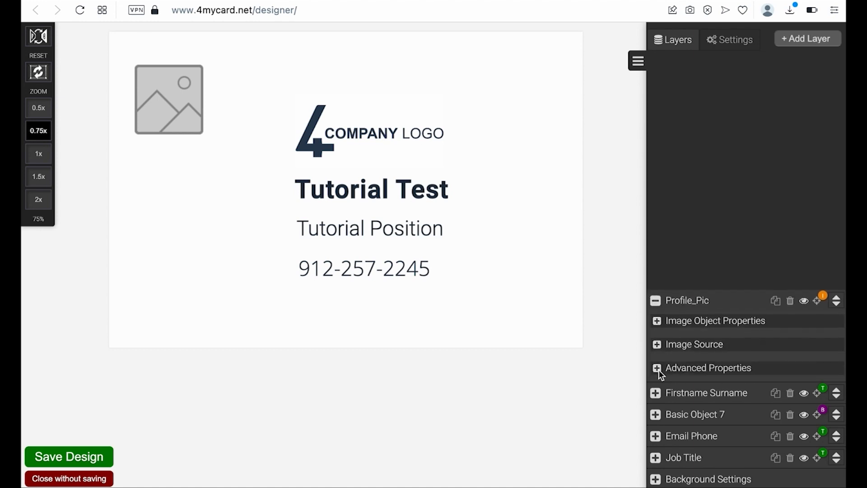
pyautogui.click(656, 345)
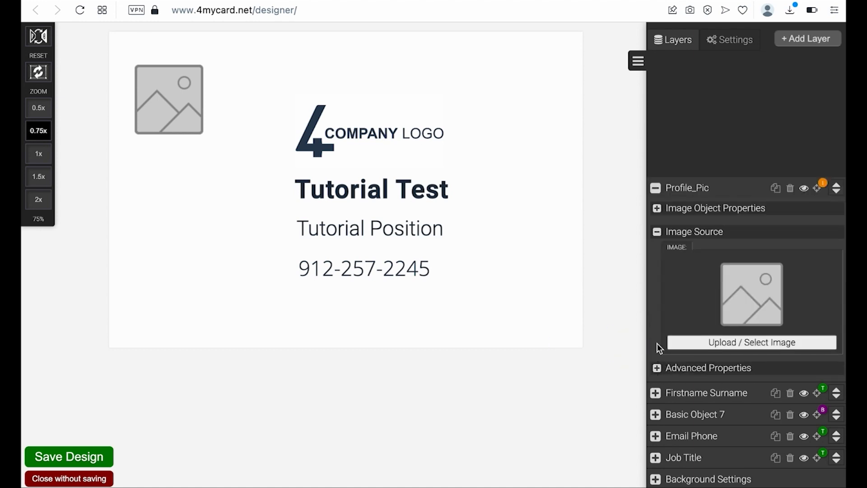
pyautogui.click(717, 343)
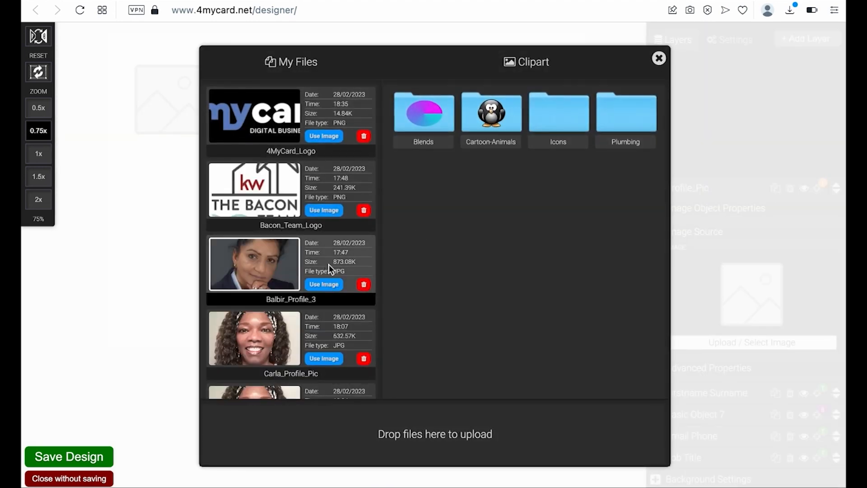
pyautogui.click(324, 284)
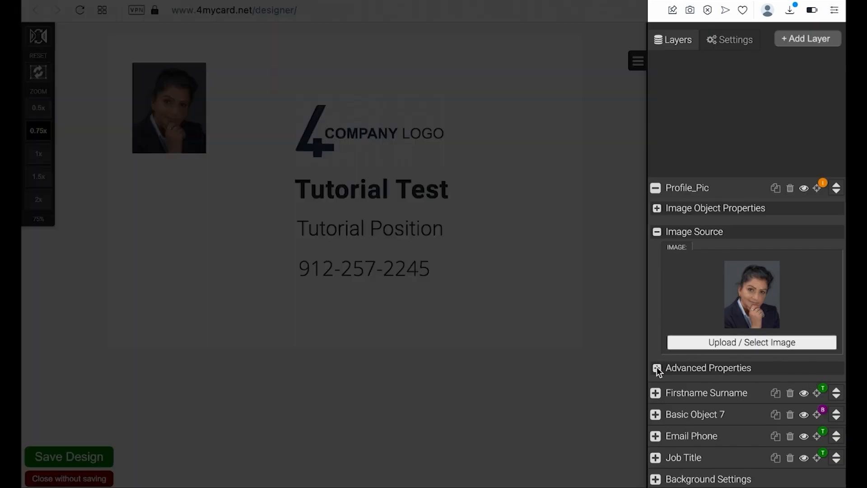
# - Scale the profile photo up to 229% and reposition it inside the card's top left
pyautogui.click(657, 366)
pyautogui.moveTo(757, 270); pyautogui.dragTo(780, 269)
pyautogui.moveTo(179, 172)
pyautogui.mouseDown()
pyautogui.moveTo(204, 198)
pyautogui.moveTo(173, 178)
pyautogui.mouseUp()
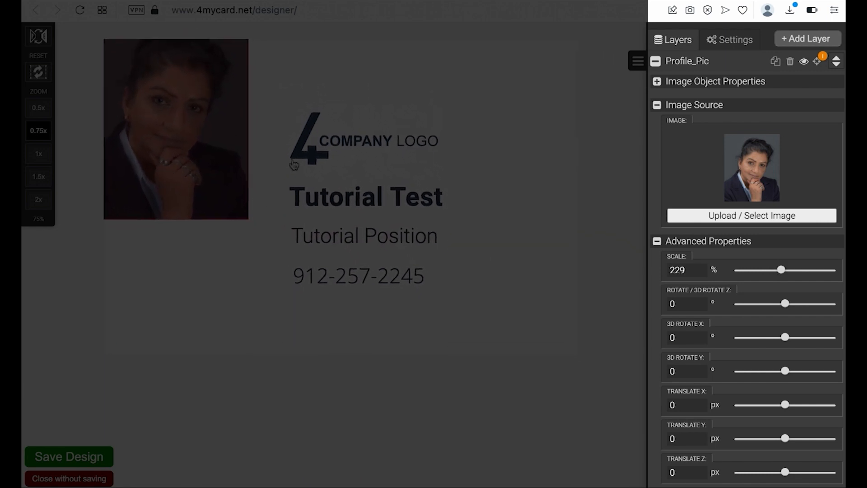
pyautogui.click(817, 61)
pyautogui.moveTo(159, 149); pyautogui.dragTo(193, 184)
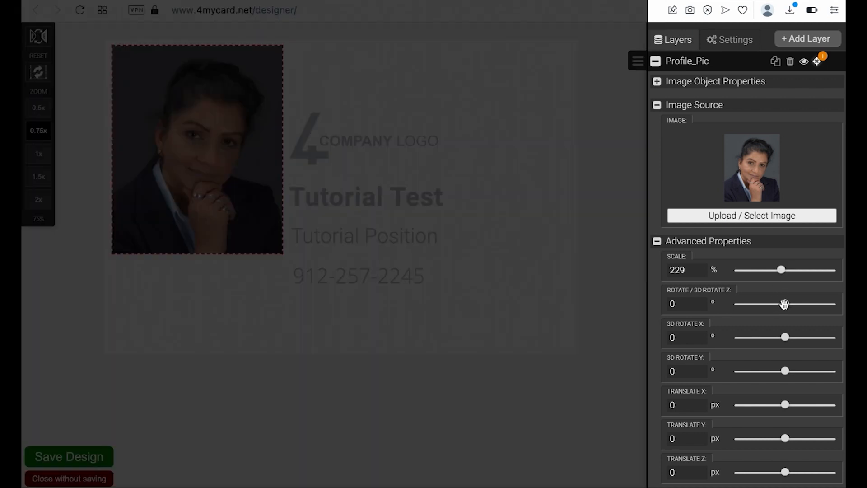
# - Keep rotations at 0 and translate the photo X 296, Y 90, Z 47 px
pyautogui.moveTo(784, 303)
pyautogui.mouseDown()
pyautogui.moveTo(770, 310)
pyautogui.moveTo(792, 307)
pyautogui.moveTo(785, 310)
pyautogui.mouseUp()
pyautogui.moveTo(786, 339)
pyautogui.mouseDown()
pyautogui.moveTo(799, 336)
pyautogui.moveTo(785, 341)
pyautogui.mouseUp()
pyautogui.moveTo(786, 373)
pyautogui.mouseDown()
pyautogui.moveTo(803, 368)
pyautogui.moveTo(762, 383)
pyautogui.moveTo(787, 374)
pyautogui.mouseUp()
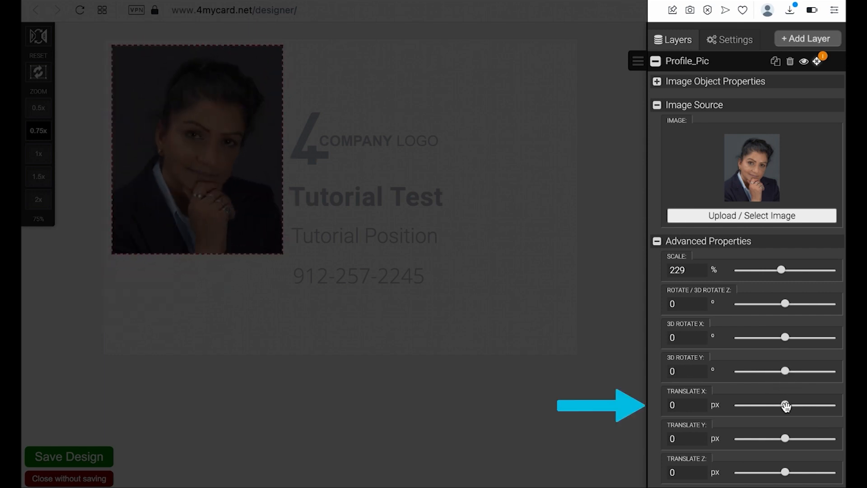
pyautogui.moveTo(786, 408)
pyautogui.mouseDown()
pyautogui.moveTo(808, 409)
pyautogui.moveTo(775, 413)
pyautogui.moveTo(810, 409)
pyautogui.moveTo(792, 413)
pyautogui.moveTo(799, 410)
pyautogui.mouseUp()
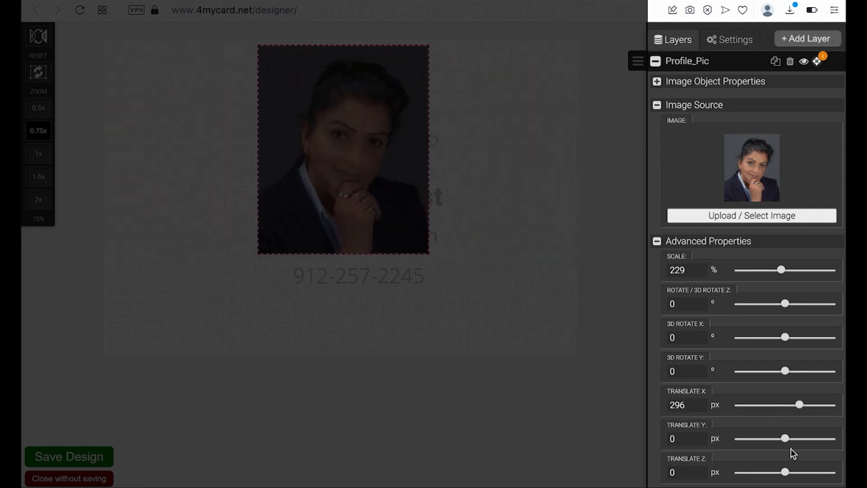
pyautogui.moveTo(788, 439); pyautogui.dragTo(791, 439)
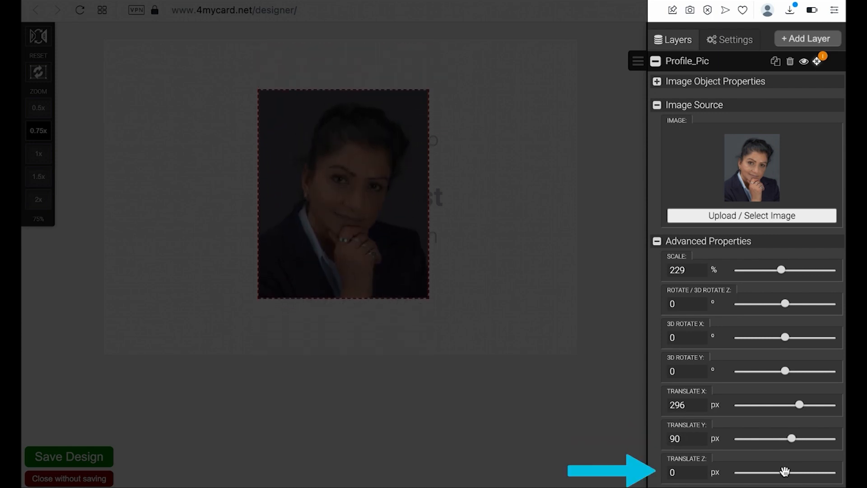
pyautogui.moveTo(787, 472)
pyautogui.mouseDown()
pyautogui.moveTo(795, 470)
pyautogui.moveTo(787, 470)
pyautogui.mouseUp()
pyautogui.scroll(-3, 749, 435)
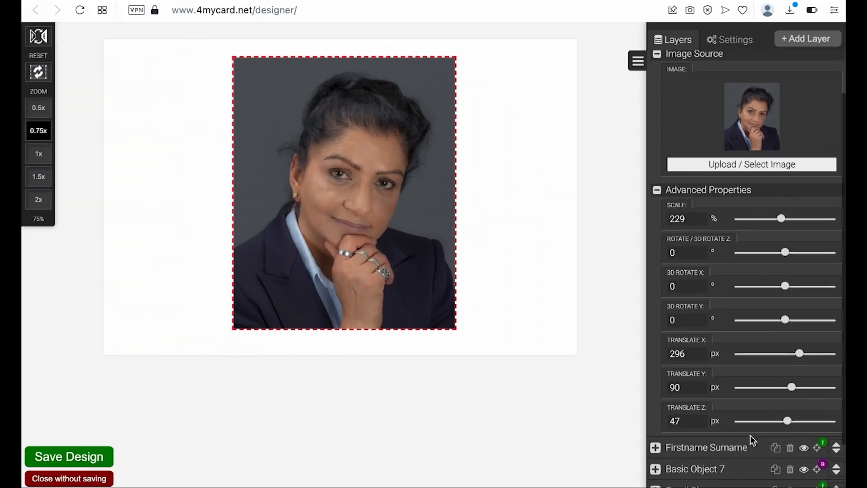
# - Set Profile_Pic to position X -76, Y 57, size 123 × 153 px, opacity 99%
pyautogui.click(656, 184)
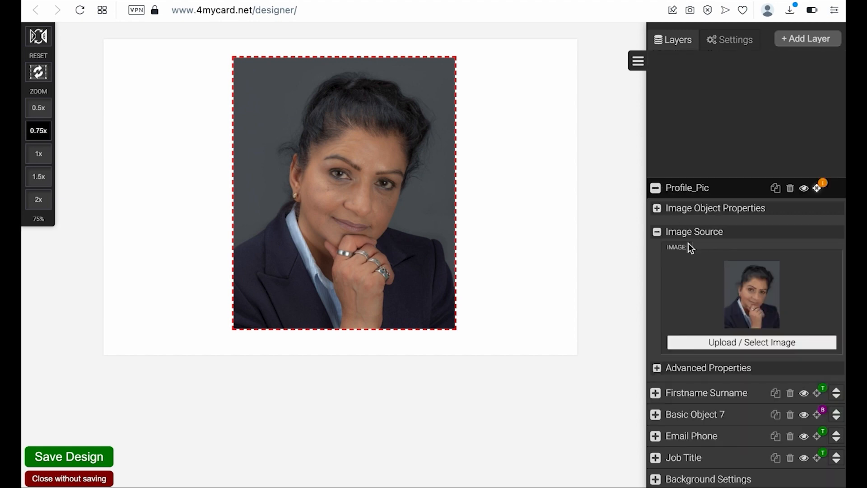
pyautogui.click(657, 232)
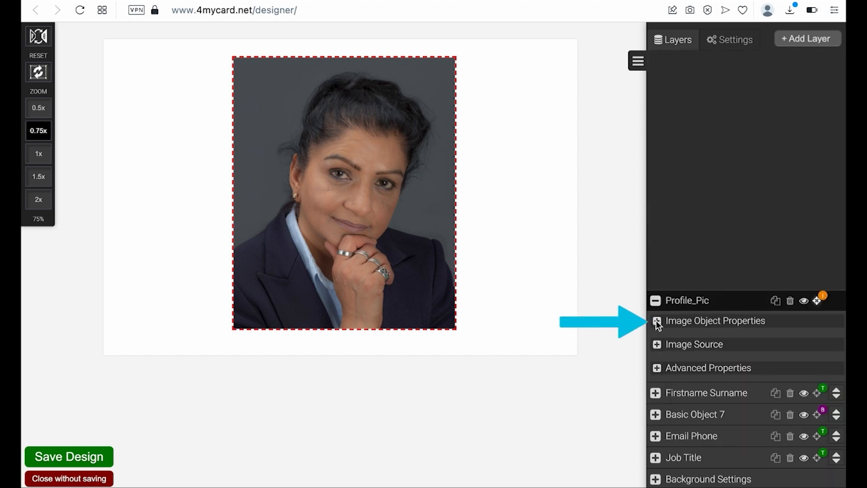
pyautogui.click(657, 321)
pyautogui.moveTo(773, 130); pyautogui.dragTo(761, 134)
pyautogui.moveTo(772, 167); pyautogui.dragTo(766, 167)
pyautogui.moveTo(752, 199)
pyautogui.mouseDown()
pyautogui.moveTo(765, 195)
pyautogui.moveTo(738, 200)
pyautogui.moveTo(747, 199)
pyautogui.mouseUp()
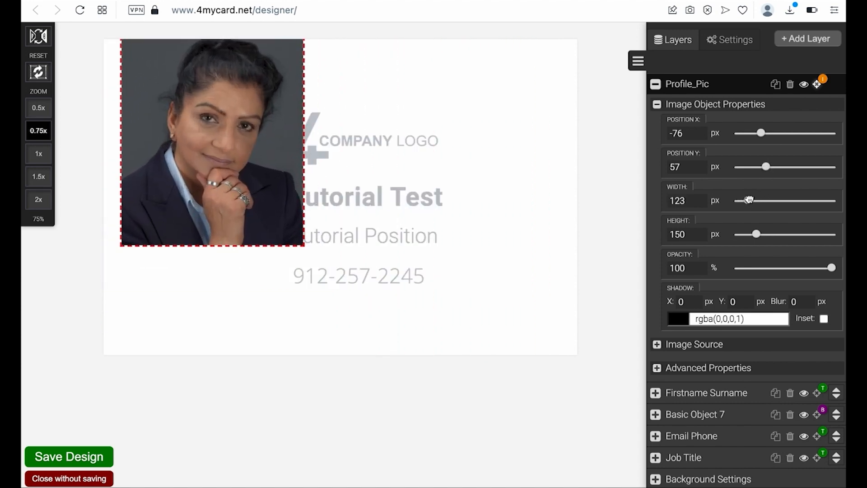
pyautogui.moveTo(755, 234)
pyautogui.mouseDown()
pyautogui.moveTo(766, 233)
pyautogui.moveTo(747, 235)
pyautogui.moveTo(766, 233)
pyautogui.moveTo(756, 234)
pyautogui.mouseUp()
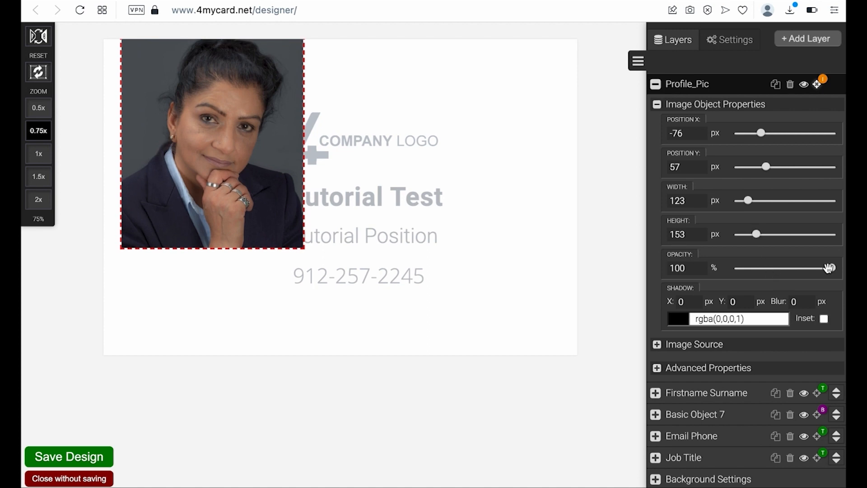
pyautogui.moveTo(831, 268)
pyautogui.mouseDown()
pyautogui.moveTo(790, 284)
pyautogui.moveTo(774, 285)
pyautogui.moveTo(836, 272)
pyautogui.moveTo(755, 276)
pyautogui.moveTo(833, 270)
pyautogui.mouseUp()
# - Give the photo a red shadow offset 11 × 13 px with 13 px blur
pyautogui.click(678, 318)
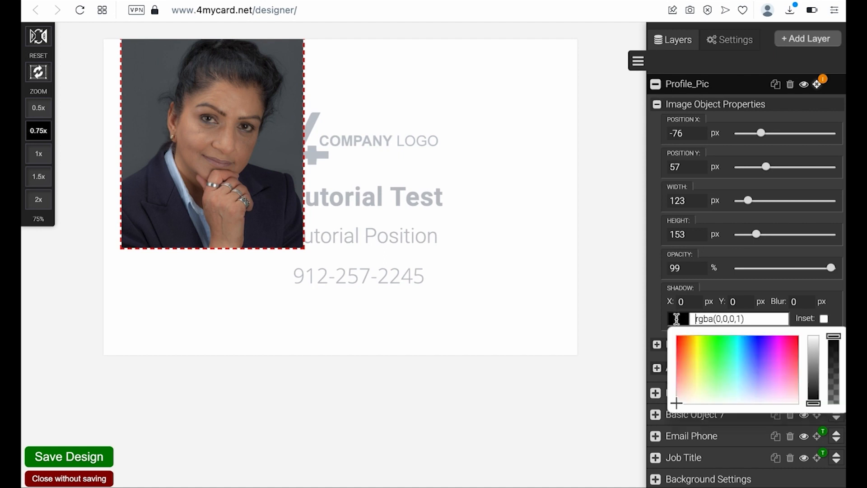
pyautogui.click(794, 344)
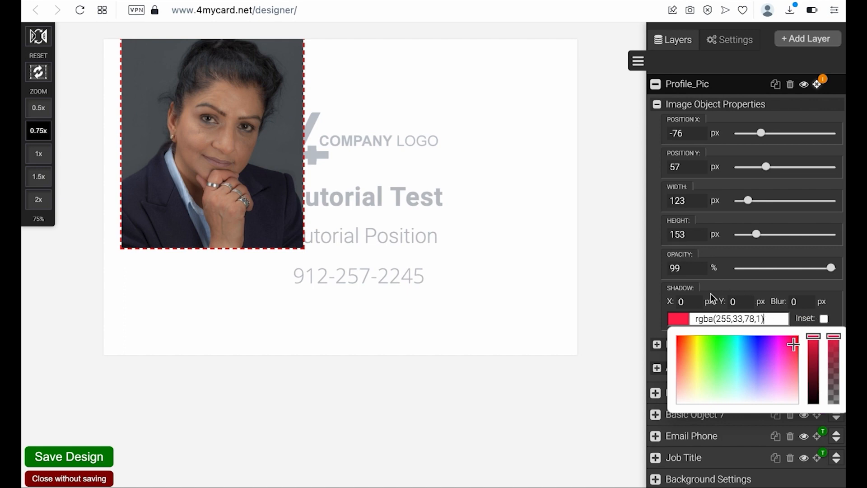
pyautogui.click(682, 300)
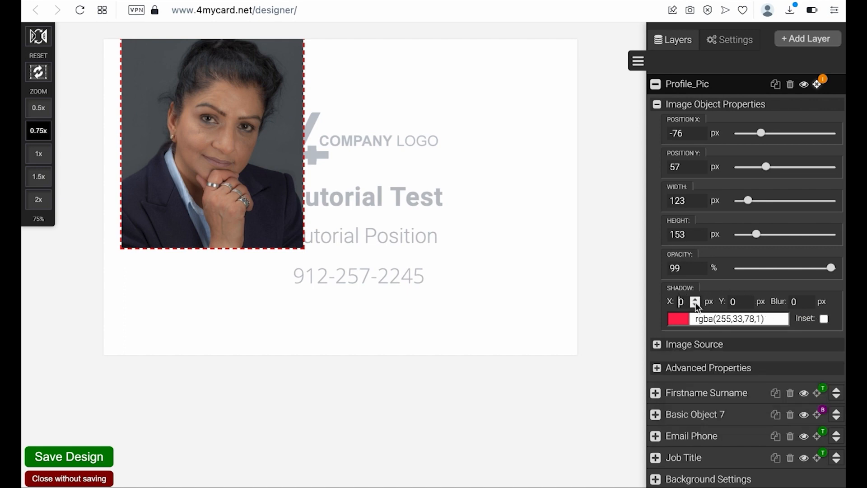
pyautogui.click(695, 300)
pyautogui.click(695, 299)
pyautogui.click(696, 300)
pyautogui.click(746, 305)
pyautogui.click(747, 305)
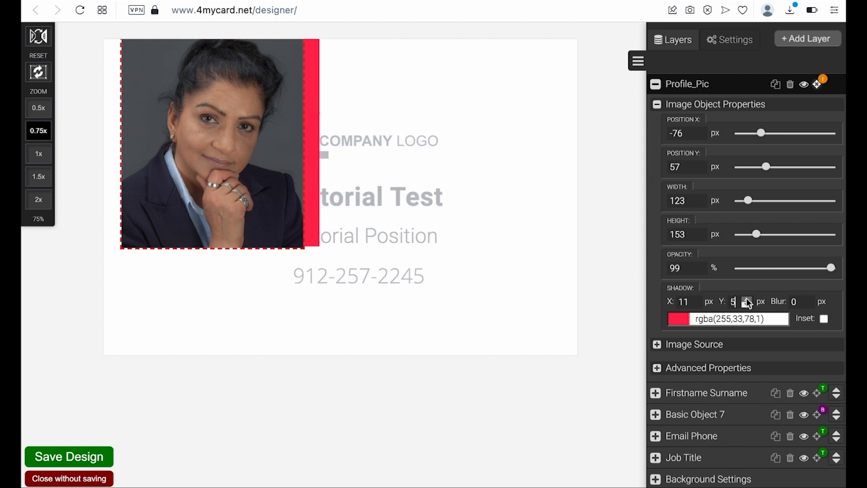
pyautogui.click(747, 299)
pyautogui.click(747, 299)
pyautogui.click(746, 299)
pyautogui.click(747, 298)
pyautogui.click(746, 299)
pyautogui.click(746, 299)
pyautogui.click(747, 298)
pyautogui.click(746, 299)
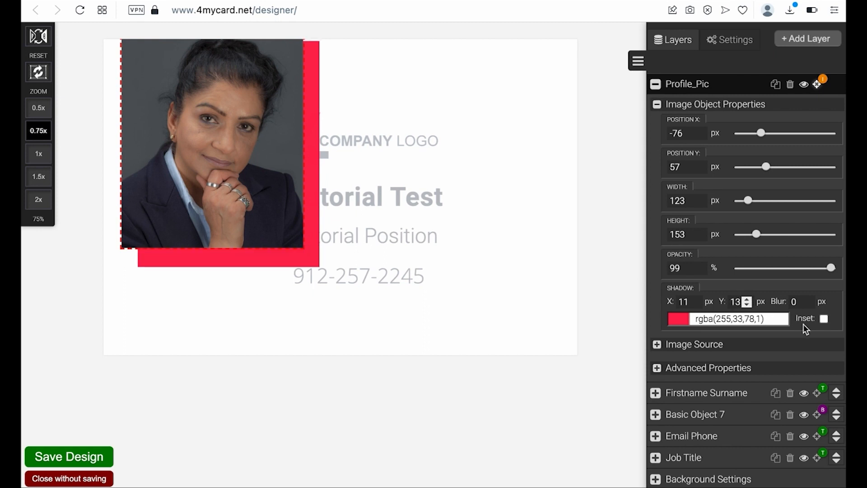
pyautogui.click(808, 299)
pyautogui.click(808, 298)
pyautogui.click(808, 299)
pyautogui.click(808, 298)
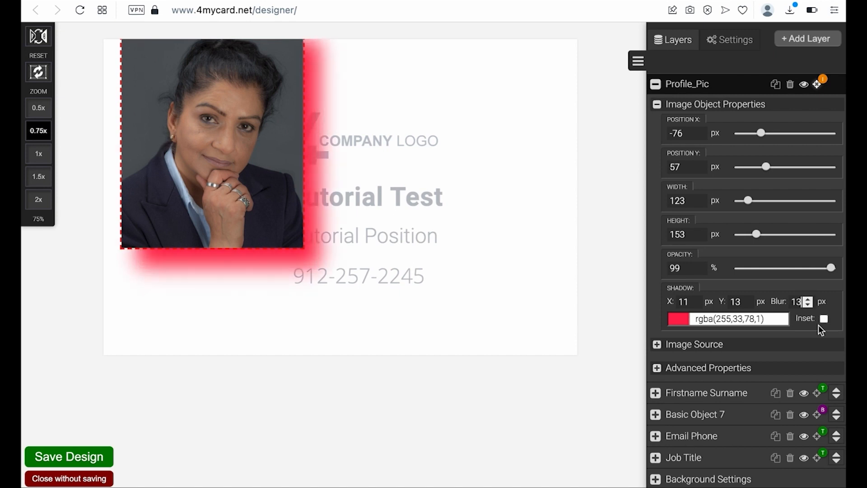
# - Change the shadow to blue rgba(92,103,255,1) and move the photo down to Y 106
pyautogui.click(673, 320)
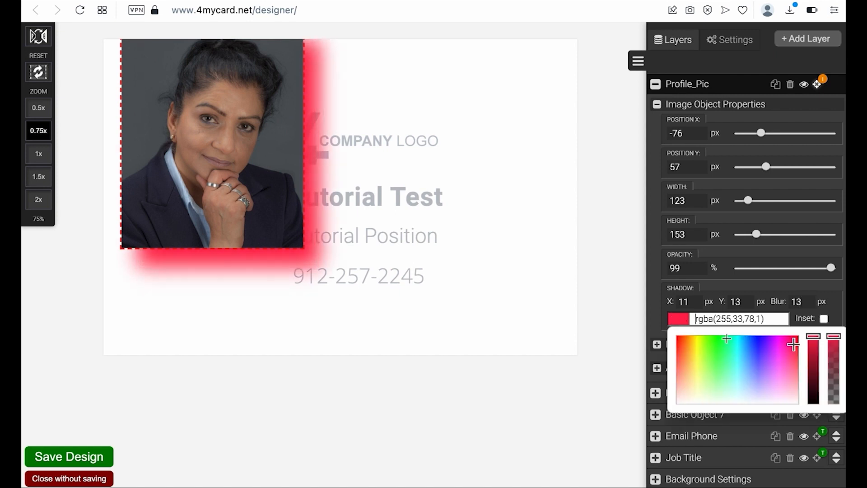
pyautogui.click(756, 359)
pyautogui.click(592, 300)
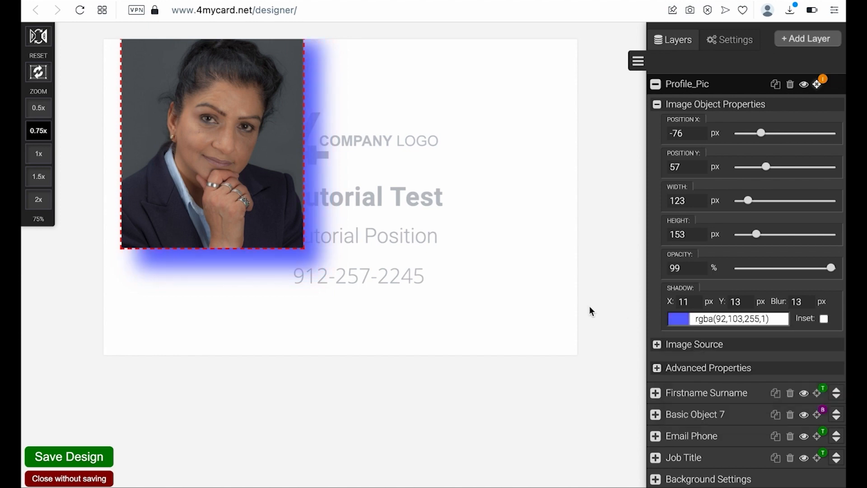
pyautogui.moveTo(232, 172); pyautogui.dragTo(232, 195)
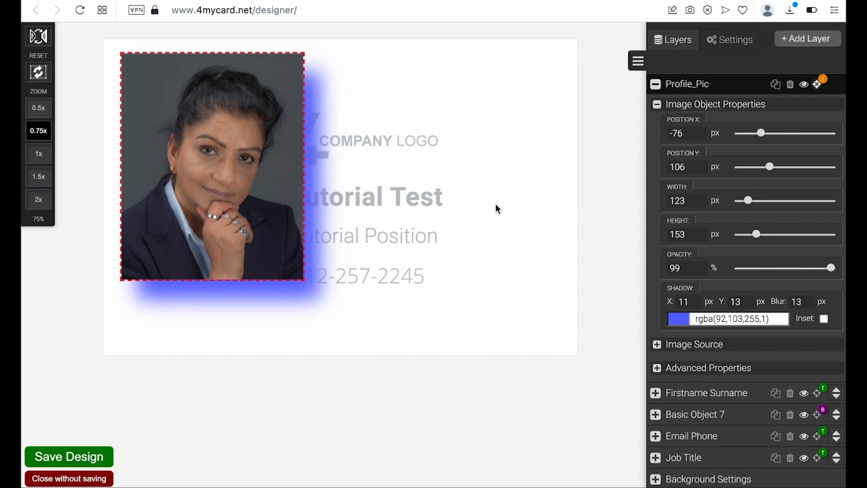
pyautogui.click(504, 213)
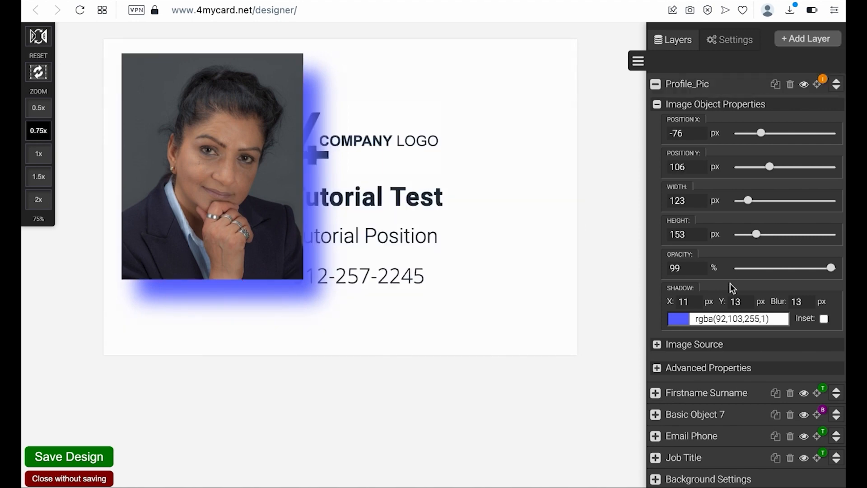
pyautogui.click(656, 104)
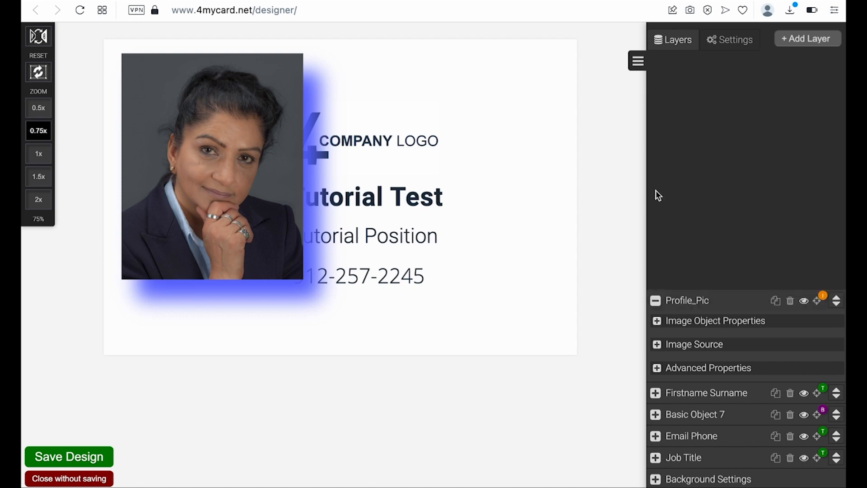
# - Add a Block layer named Bottom_Block and drag it below the photo to the card's bottom
pyautogui.click(655, 300)
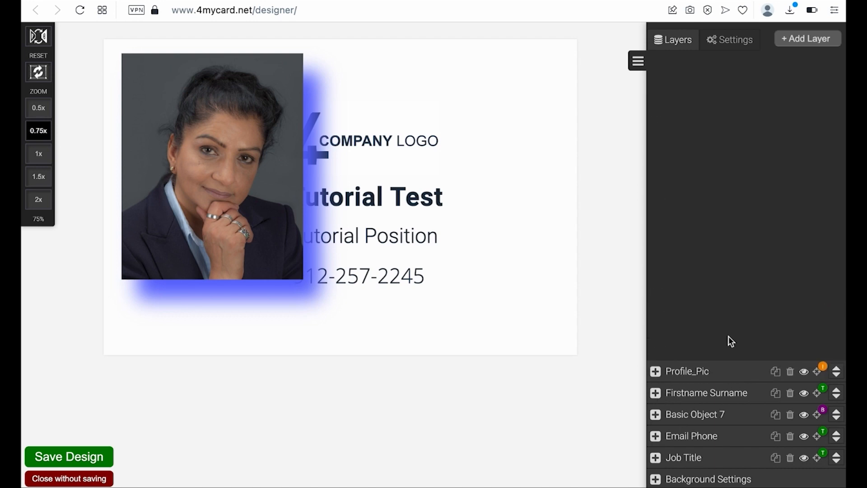
pyautogui.click(813, 36)
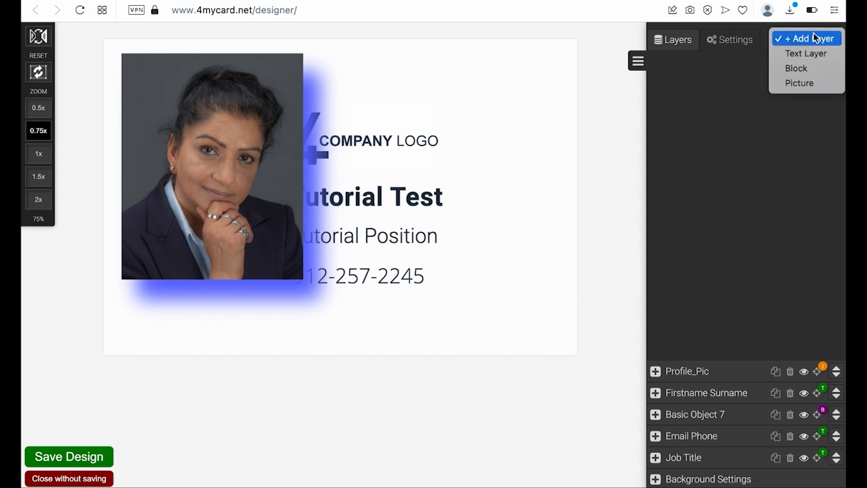
pyautogui.click(791, 71)
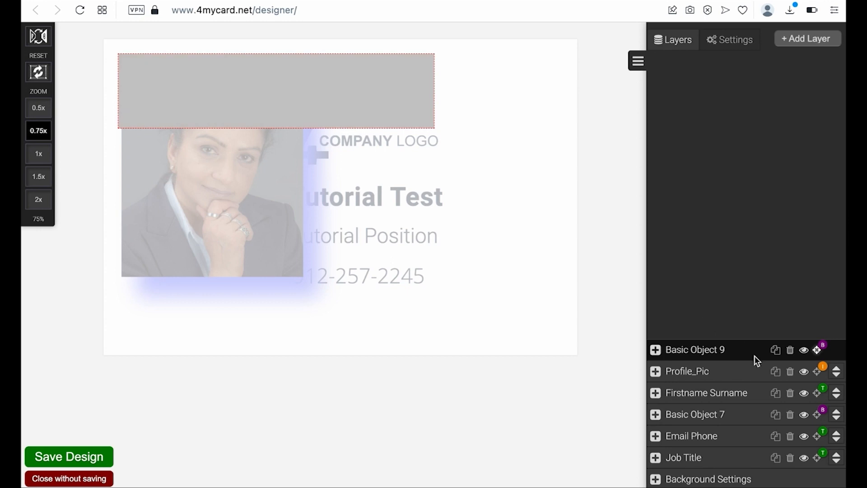
pyautogui.click(733, 349)
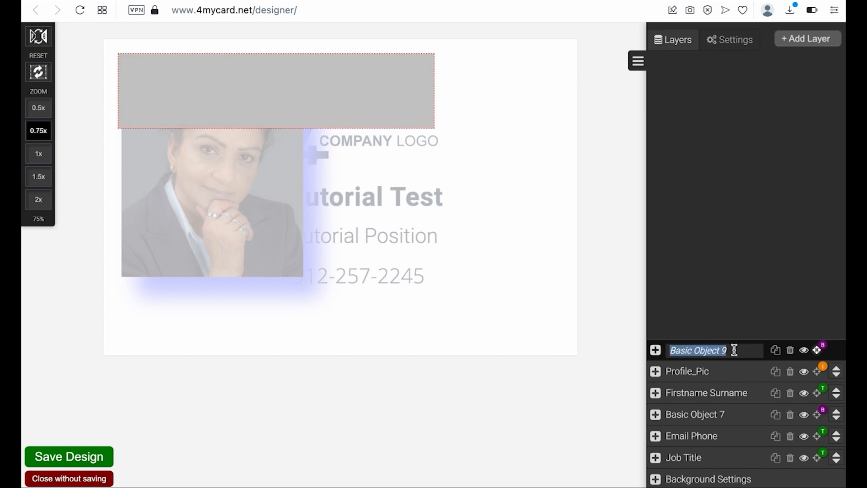
pyautogui.write('Bottom_')
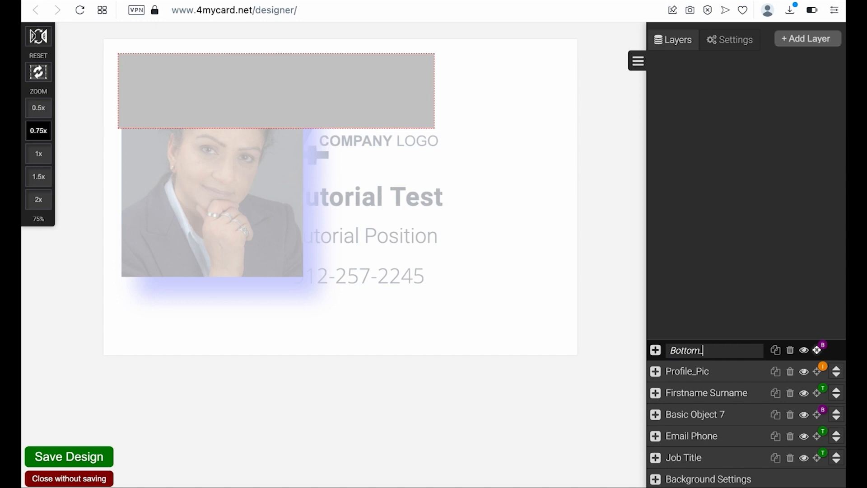
pyautogui.write('Block')
pyautogui.press('Return')
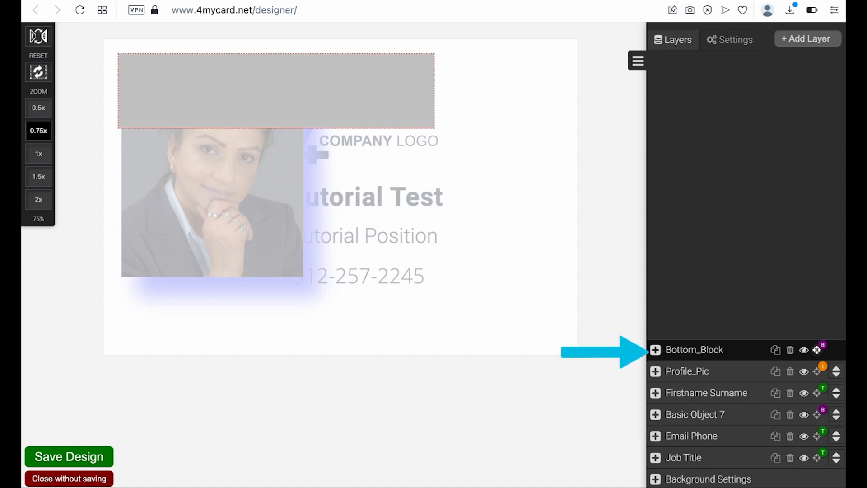
pyautogui.moveTo(333, 91); pyautogui.dragTo(325, 310)
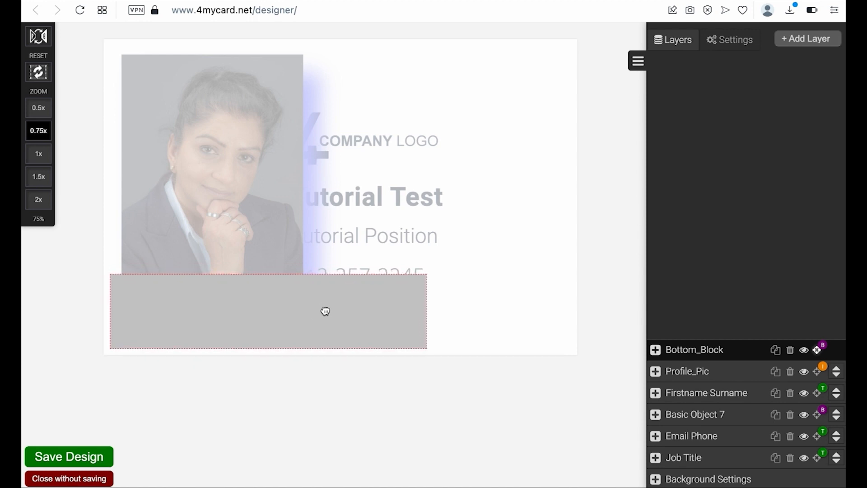
# - Give Bottom_Block a cyan background, rgba(64,255,242,1), after trying blue and #fff
pyautogui.click(655, 351)
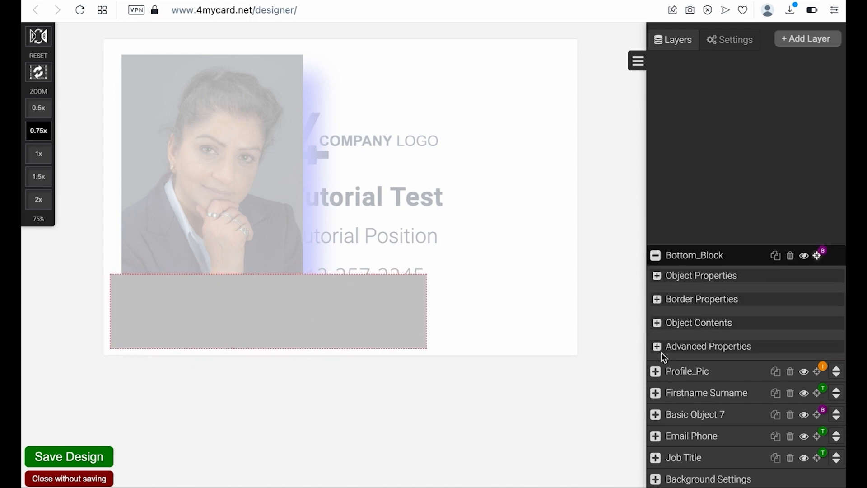
pyautogui.click(657, 321)
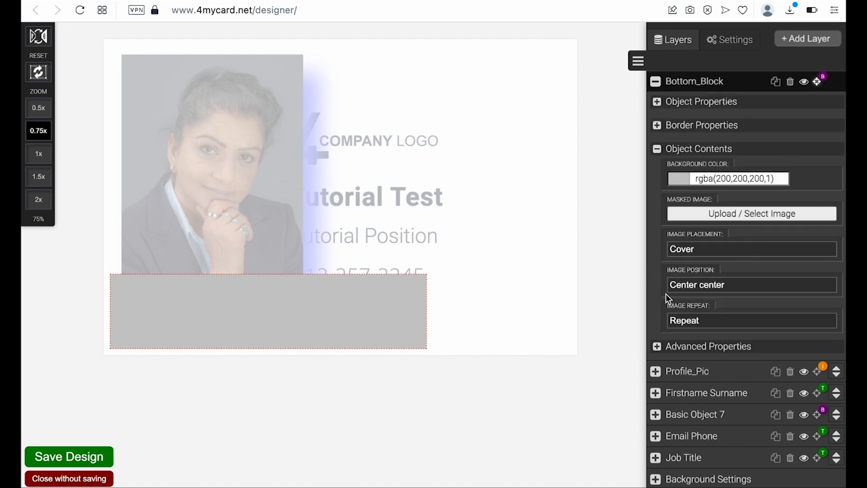
pyautogui.click(675, 179)
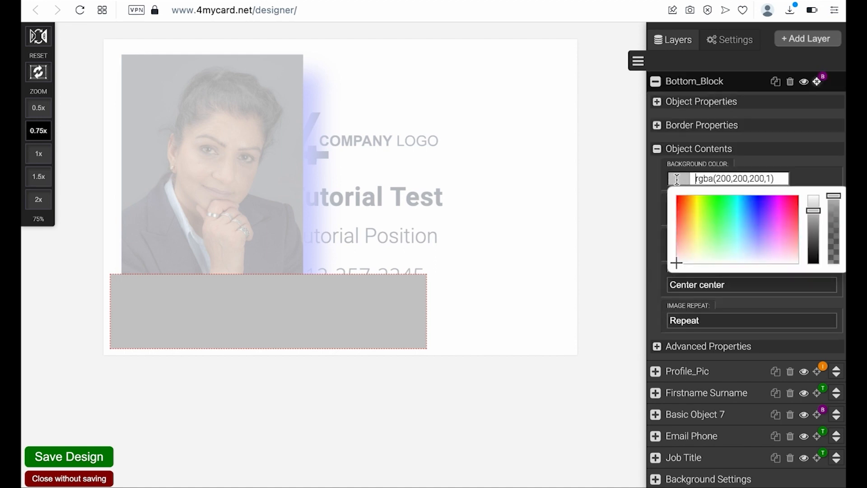
pyautogui.click(755, 206)
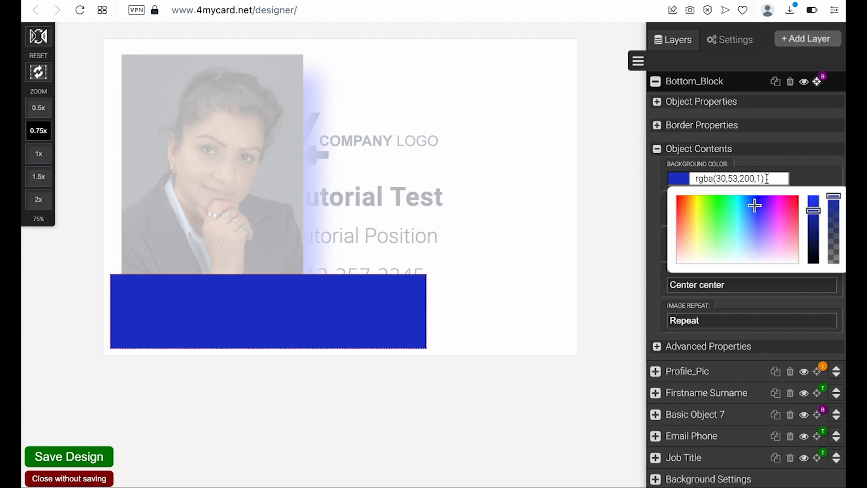
pyautogui.moveTo(766, 178); pyautogui.dragTo(669, 183)
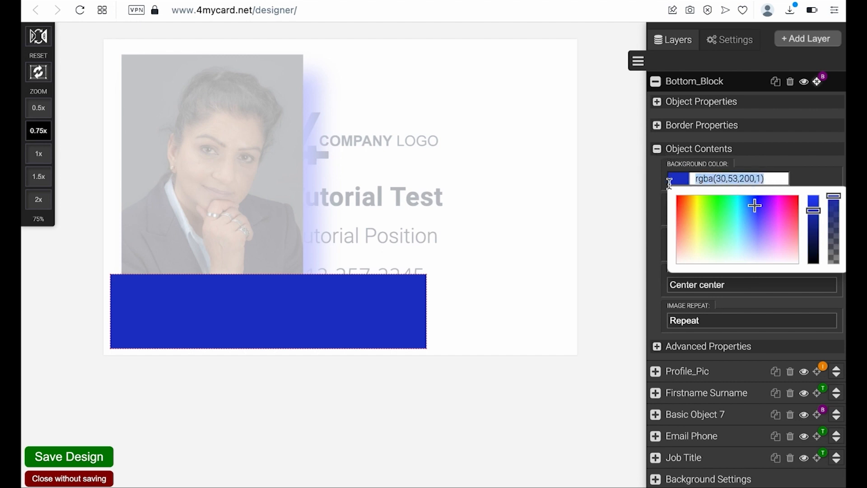
pyautogui.write('#')
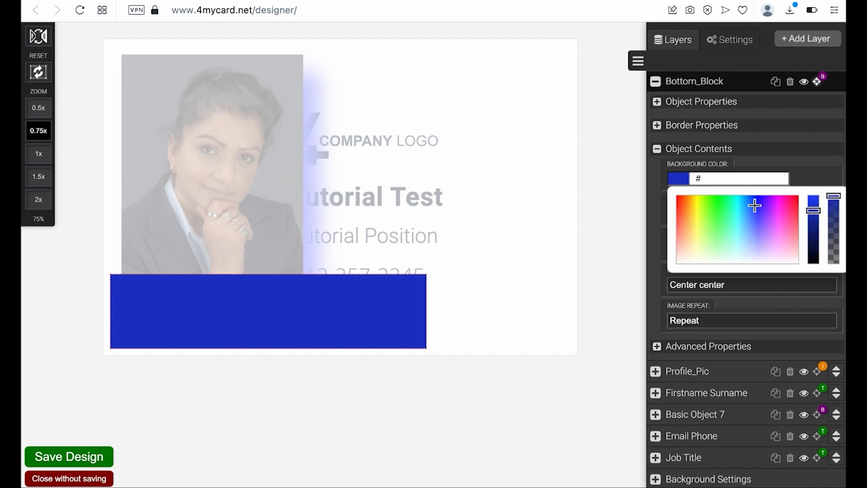
pyautogui.write('ffffff')
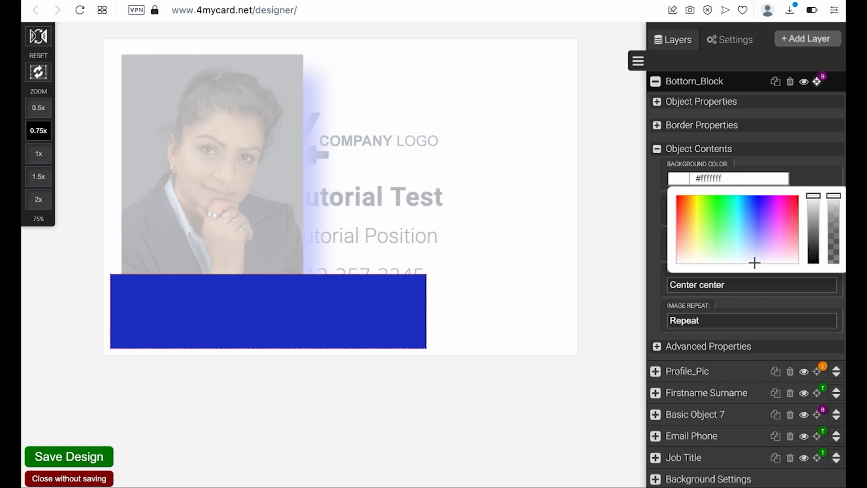
pyautogui.press('Return')
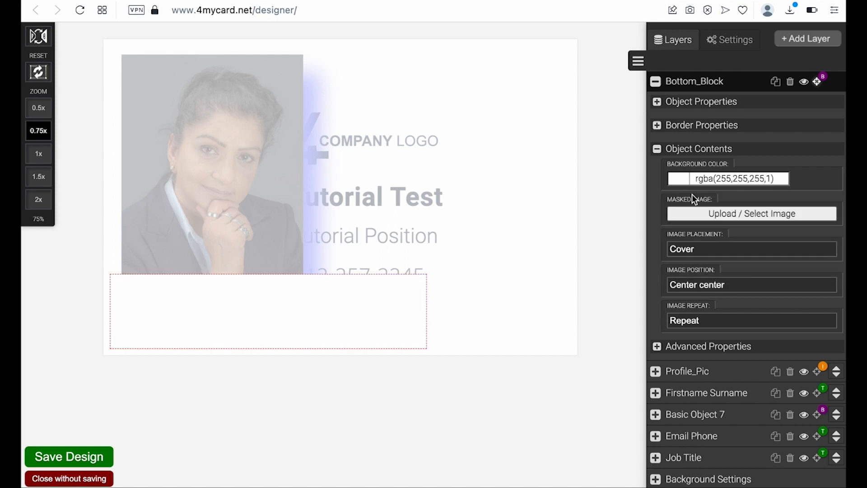
pyautogui.click(783, 179)
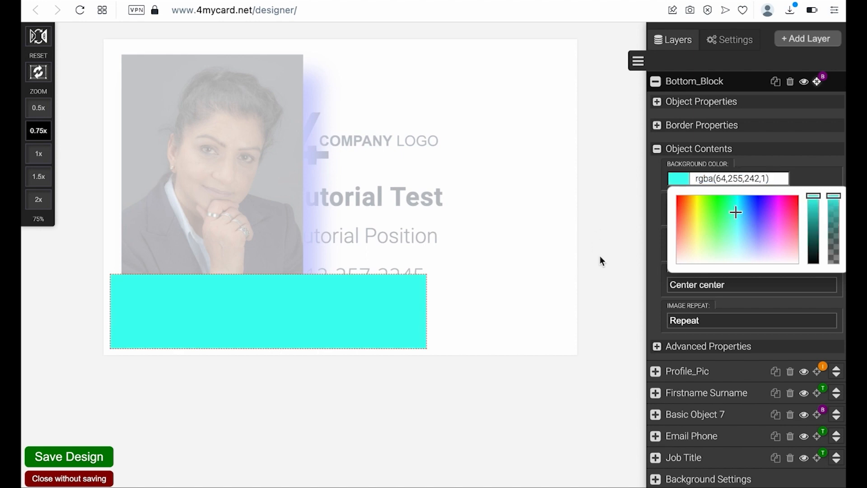
pyautogui.click(658, 149)
pyautogui.click(659, 149)
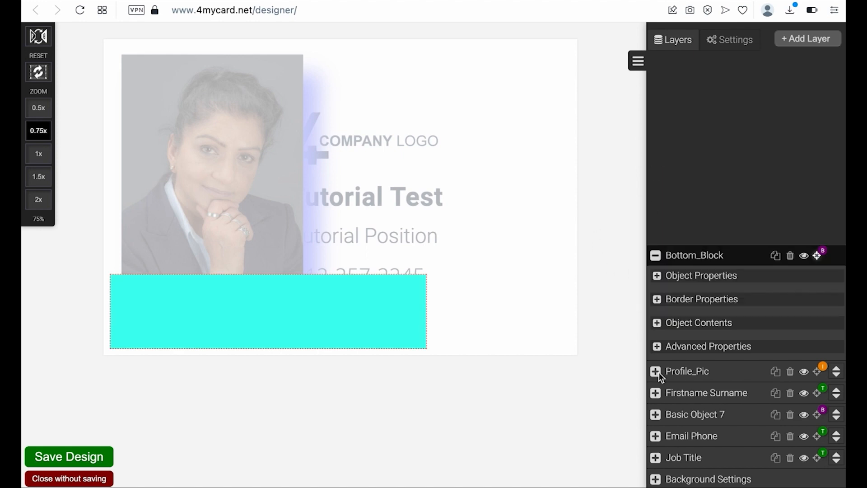
# - Scale Bottom_Block down to -4% after briefly trying 121% and a 3D X tilt
pyautogui.click(656, 346)
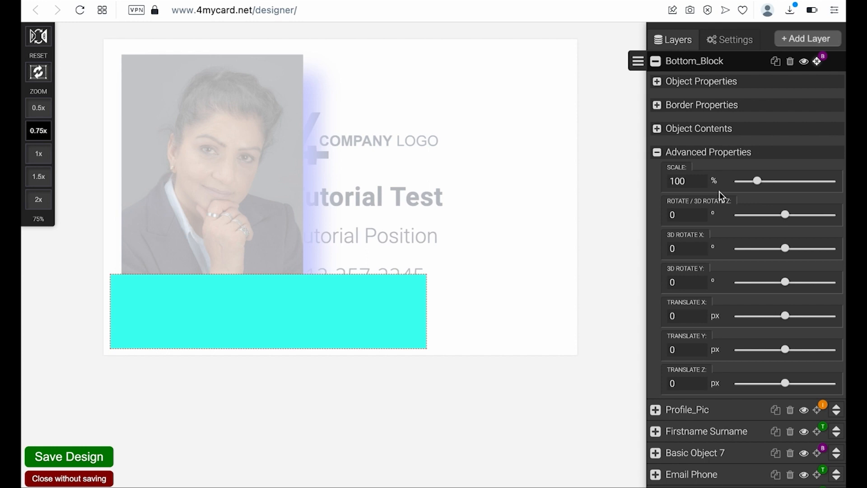
pyautogui.moveTo(756, 181)
pyautogui.mouseDown()
pyautogui.moveTo(768, 182)
pyautogui.moveTo(761, 181)
pyautogui.mouseUp()
pyautogui.moveTo(785, 248)
pyautogui.mouseDown()
pyautogui.moveTo(806, 248)
pyautogui.moveTo(787, 258)
pyautogui.mouseUp()
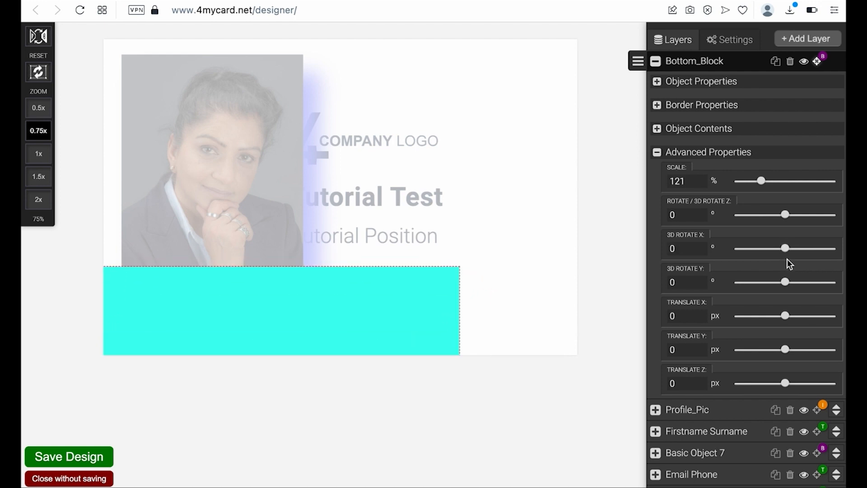
pyautogui.moveTo(761, 179); pyautogui.dragTo(721, 180)
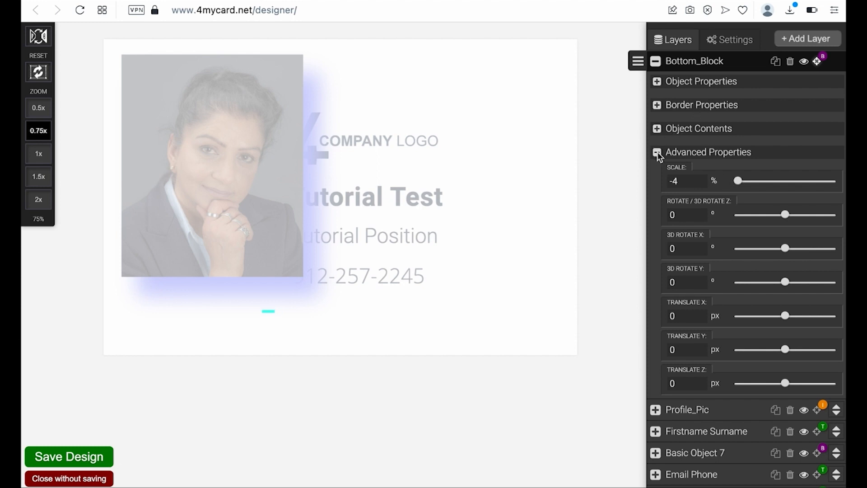
pyautogui.click(657, 154)
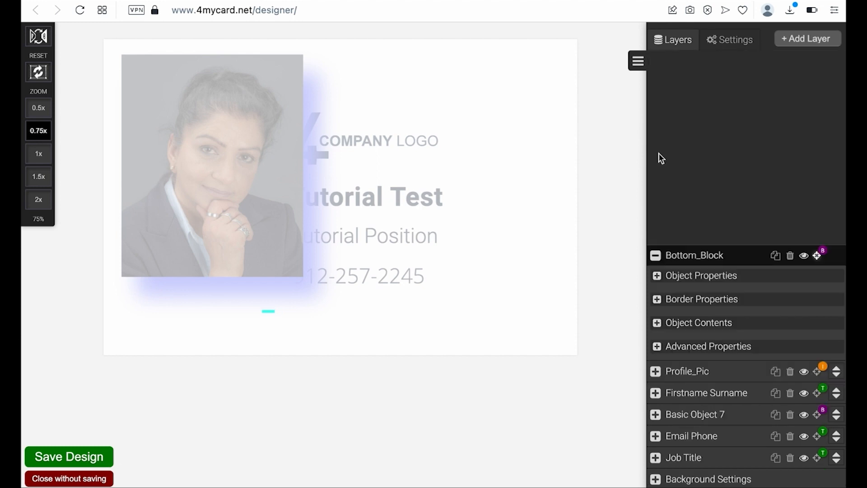
# - Give Bottom_Block a dashed 7 px border
pyautogui.click(656, 300)
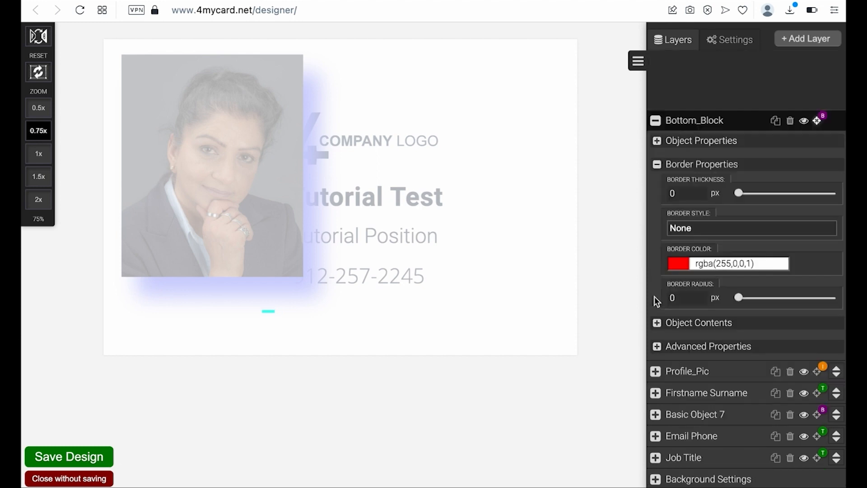
pyautogui.click(703, 228)
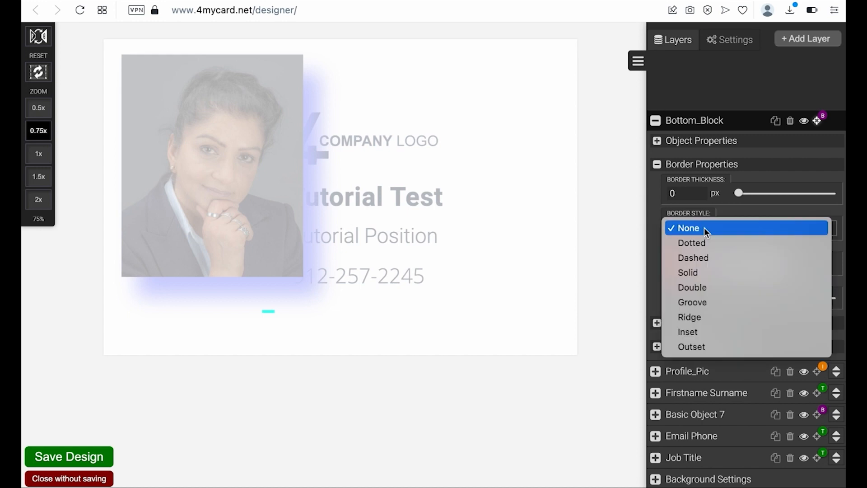
pyautogui.click(702, 258)
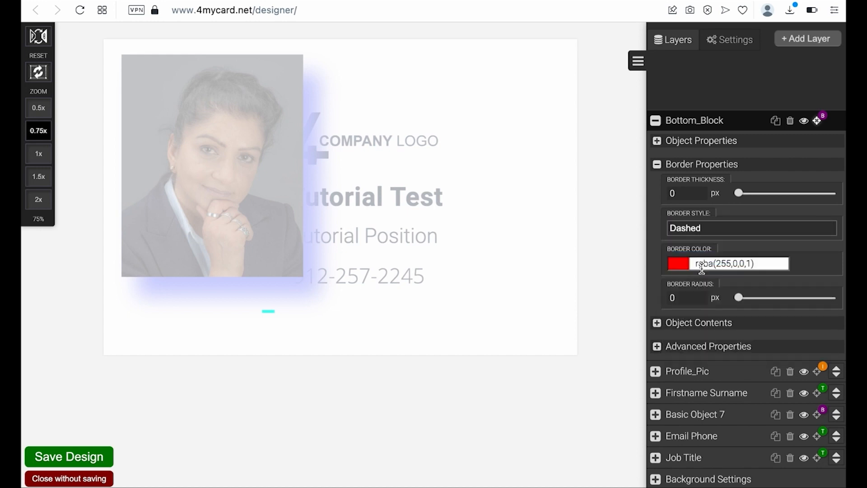
pyautogui.moveTo(739, 193); pyautogui.dragTo(772, 193)
pyautogui.click(658, 164)
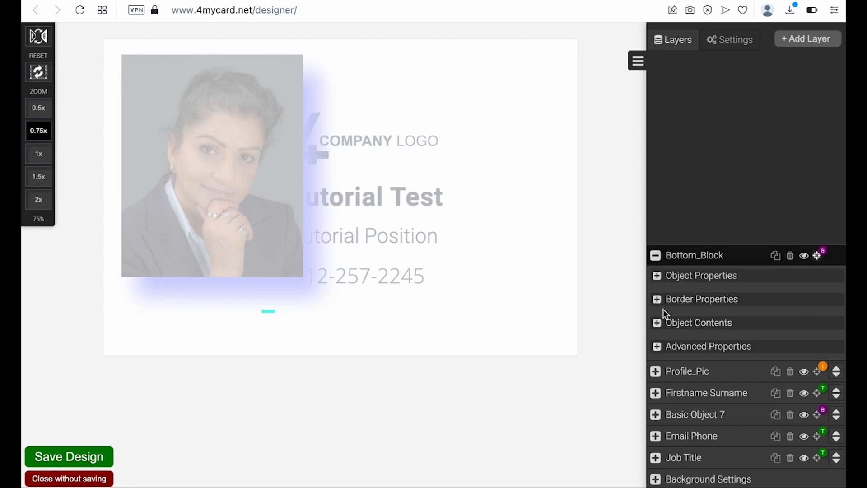
# - Scale the cyan bottom block back up, then review its fill and position settings
pyautogui.click(657, 345)
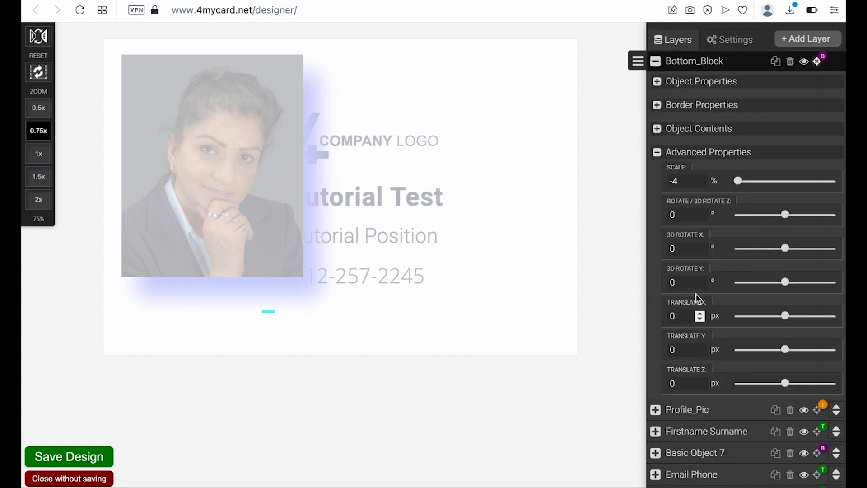
pyautogui.moveTo(737, 181); pyautogui.dragTo(760, 181)
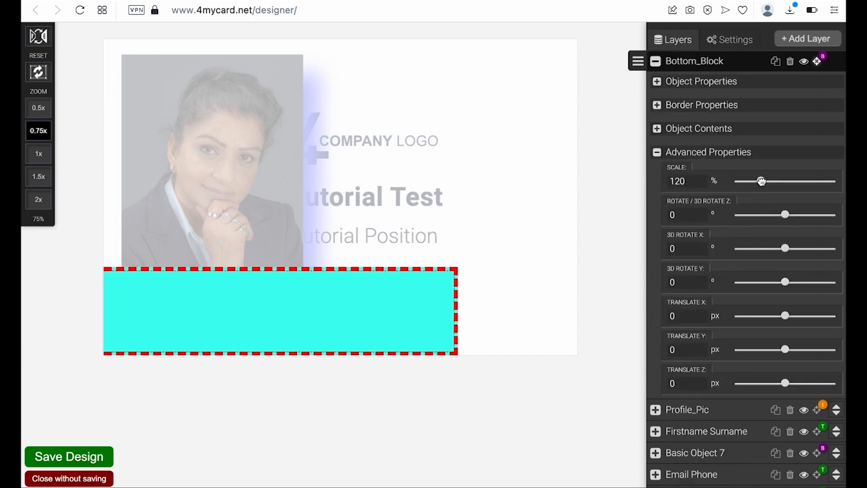
pyautogui.click(658, 154)
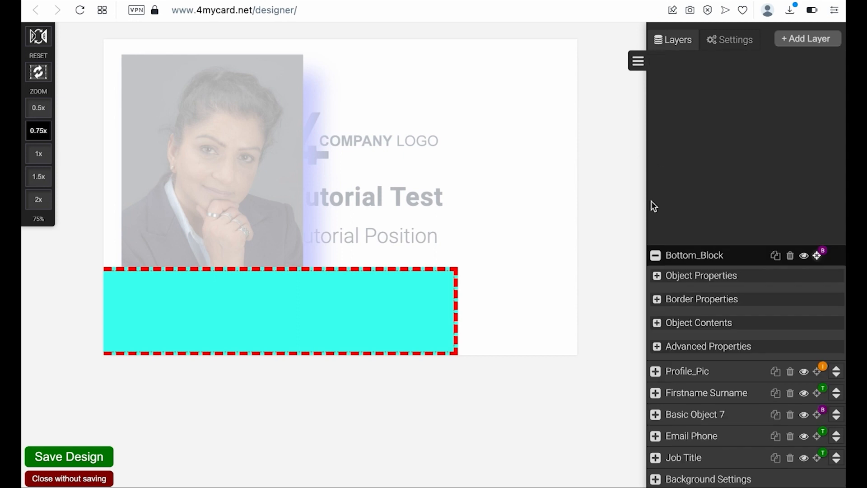
pyautogui.click(654, 322)
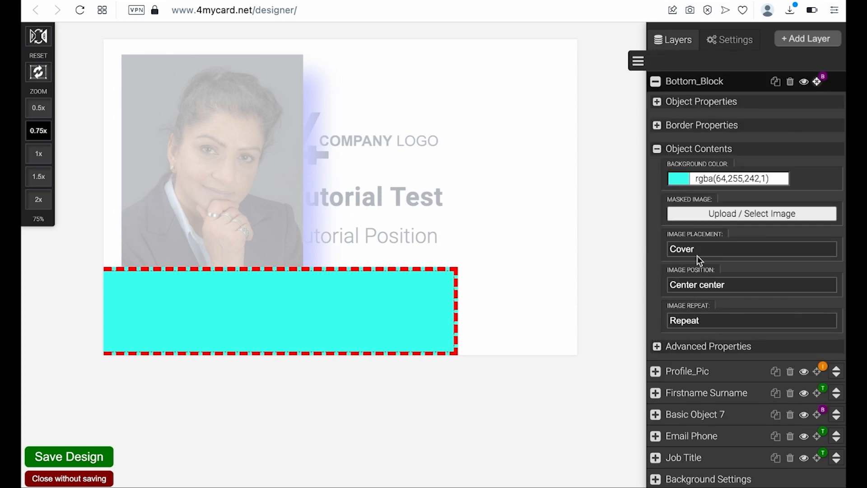
pyautogui.click(657, 149)
pyautogui.click(657, 277)
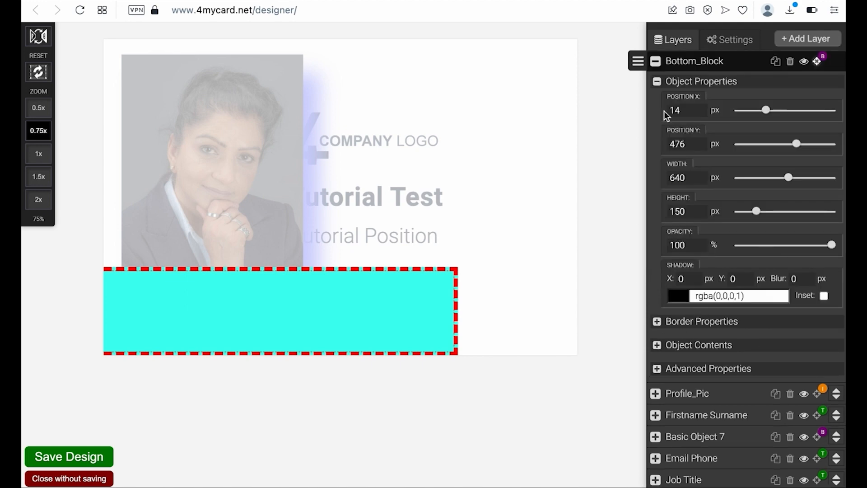
pyautogui.click(657, 82)
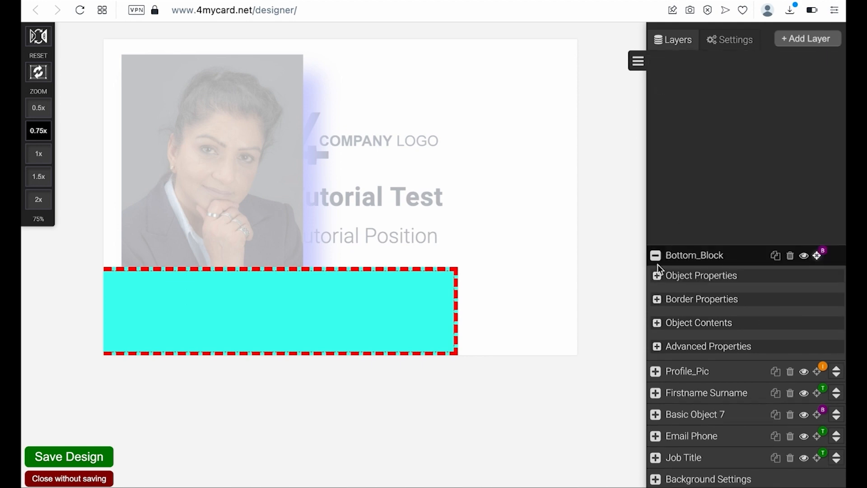
# - Try Solid, Groove and Inset border styles on the block
pyautogui.click(656, 299)
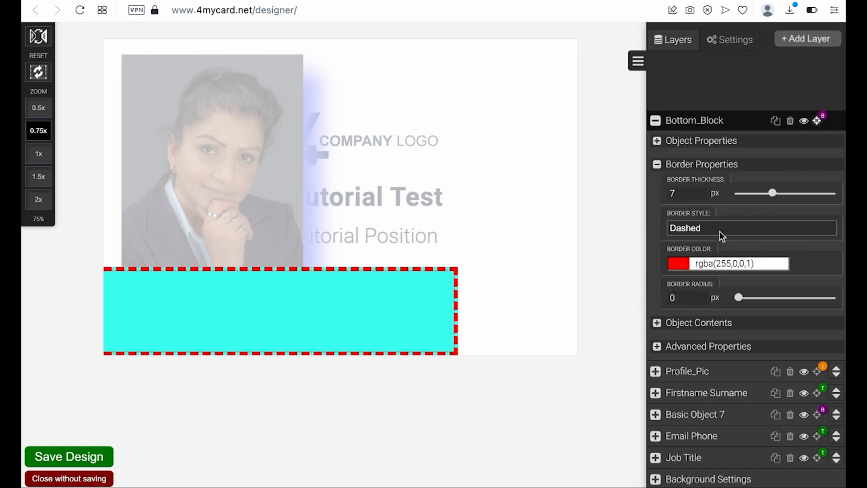
pyautogui.click(719, 231)
pyautogui.click(716, 245)
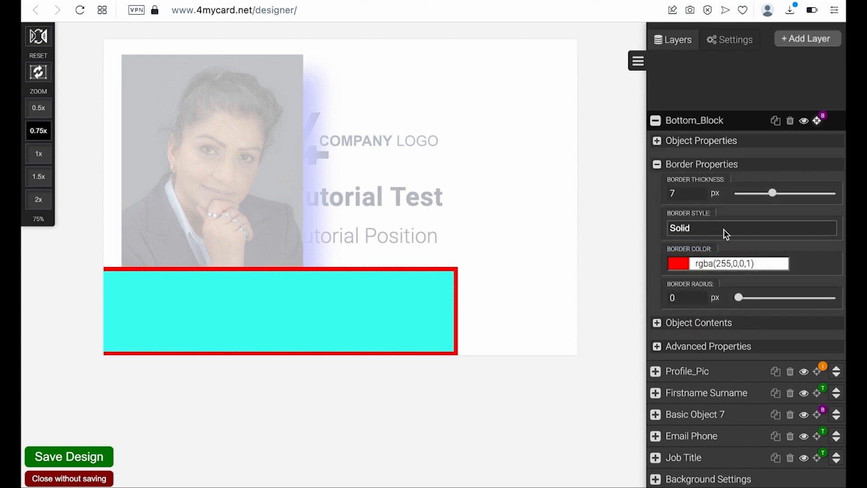
pyautogui.click(723, 229)
pyautogui.click(714, 261)
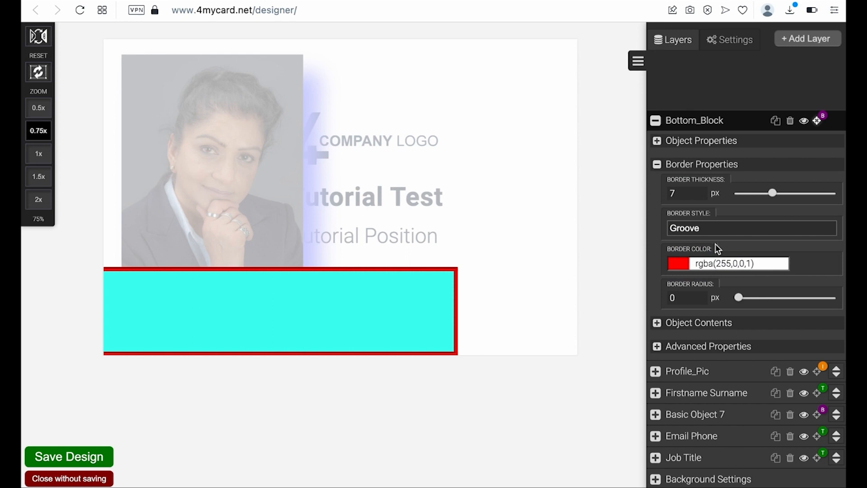
pyautogui.click(716, 229)
pyautogui.click(707, 258)
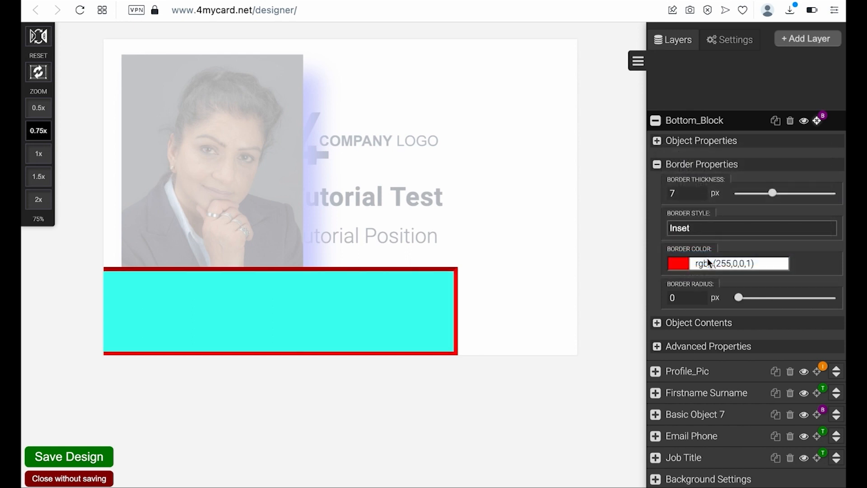
# - Set the border style to None after trying Dotted, and round the corners to 61 px
pyautogui.click(706, 229)
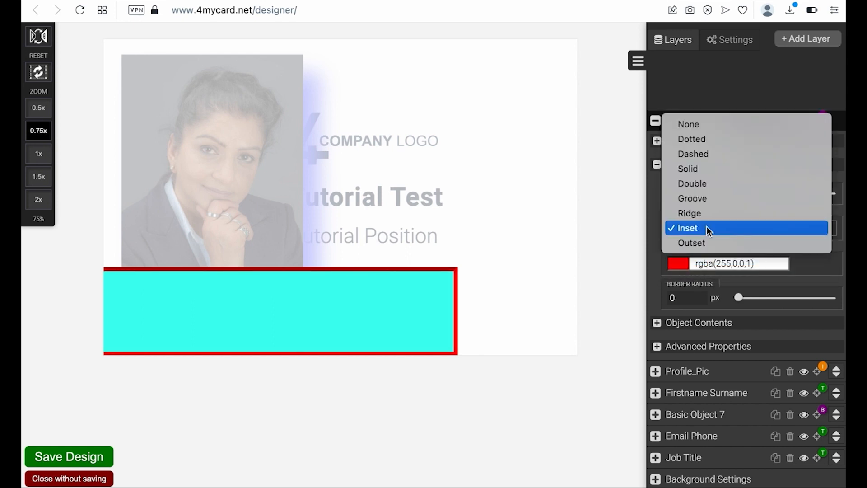
pyautogui.click(691, 135)
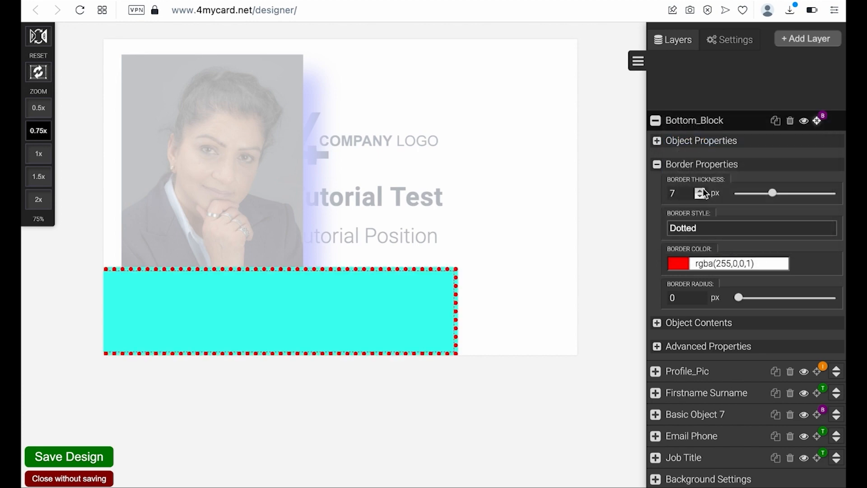
pyautogui.click(716, 228)
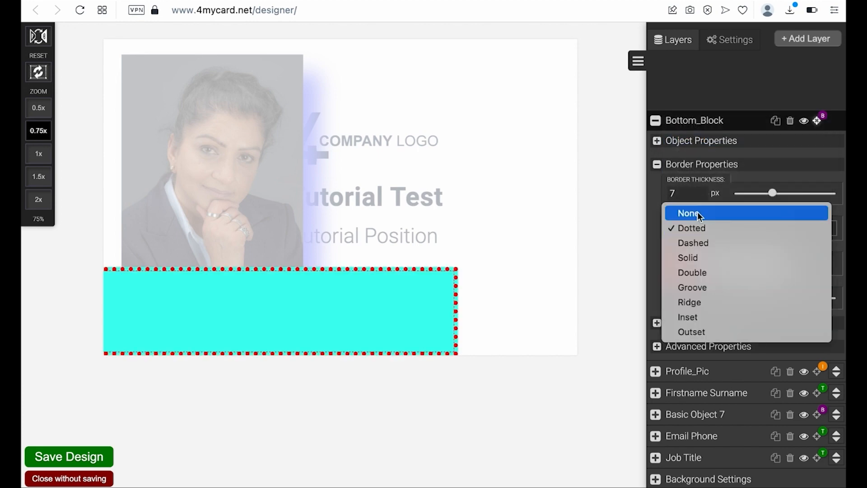
pyautogui.click(698, 217)
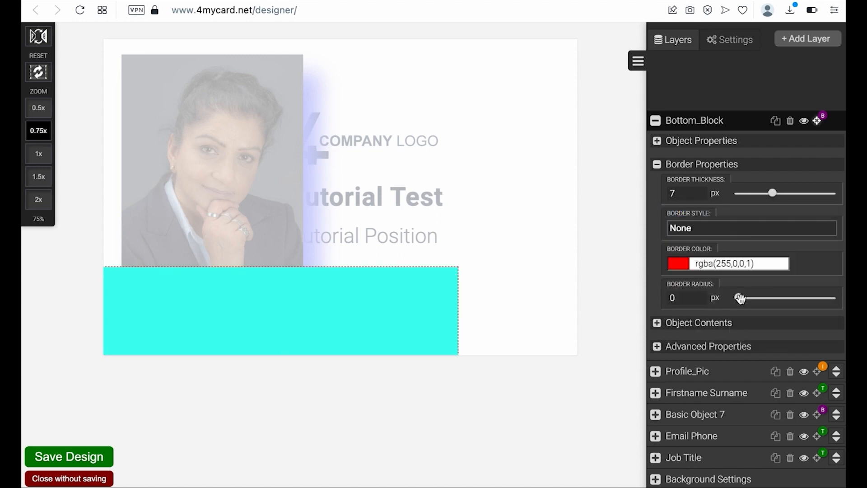
pyautogui.moveTo(739, 297); pyautogui.dragTo(820, 300)
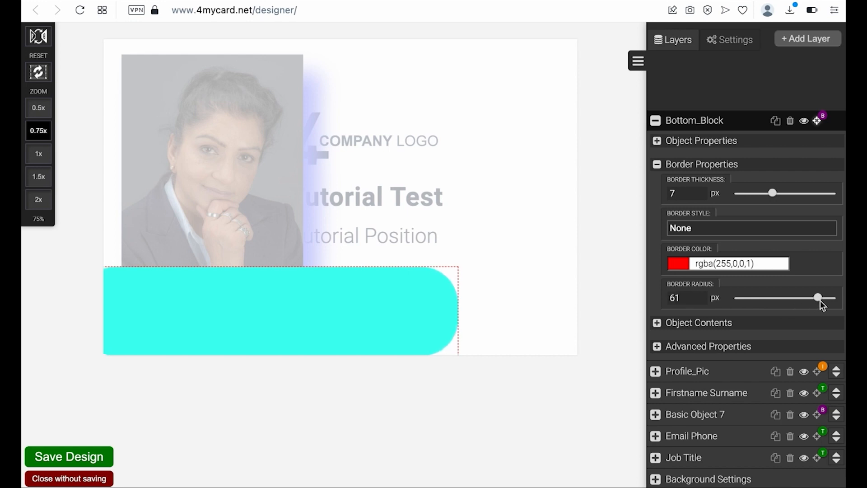
pyautogui.click(657, 165)
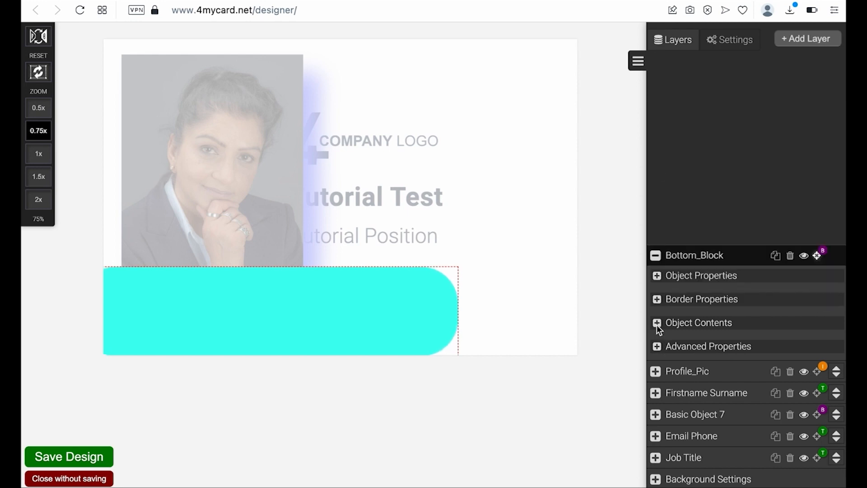
# - Fill Bottom_Block with the 4MyCard_Logo image from My Files, keeping Cover placement
pyautogui.click(656, 324)
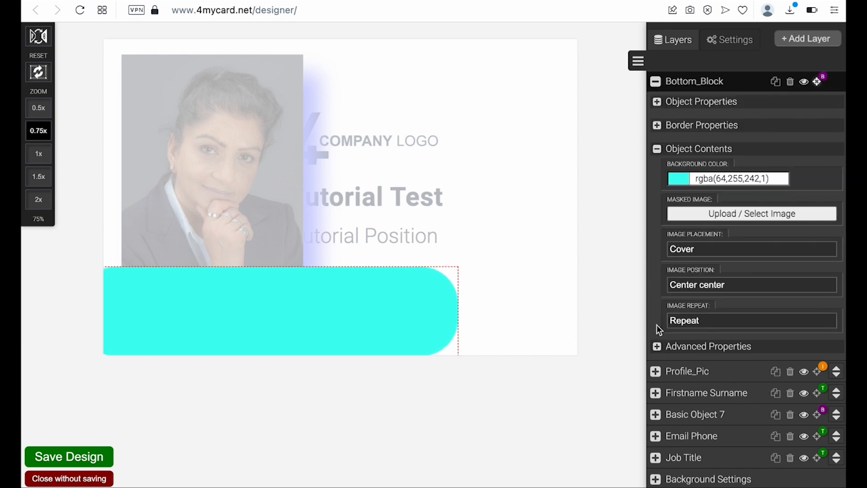
pyautogui.click(702, 250)
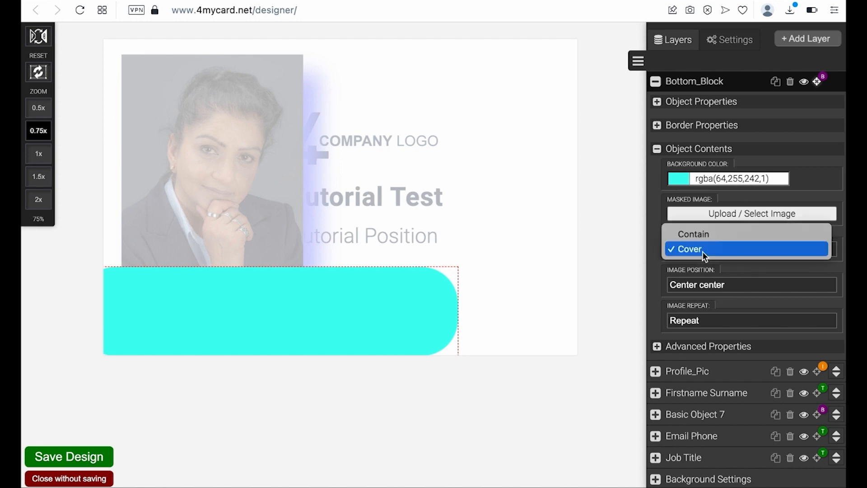
pyautogui.click(708, 210)
pyautogui.click(707, 210)
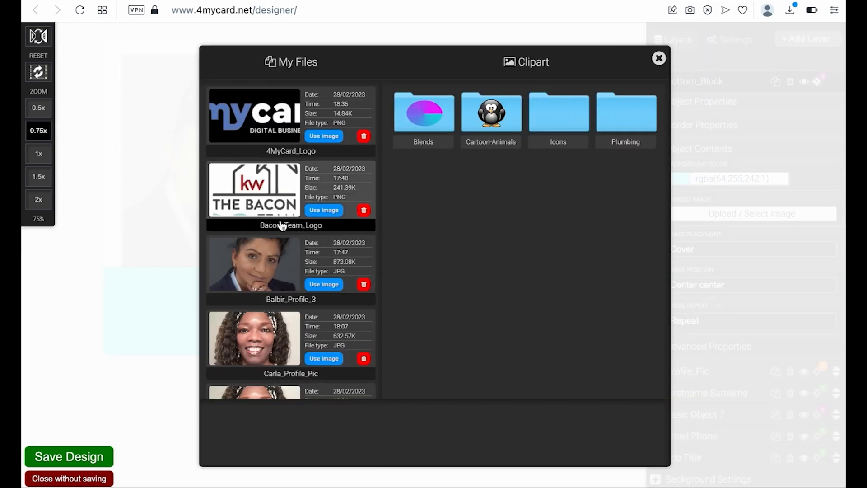
pyautogui.click(324, 136)
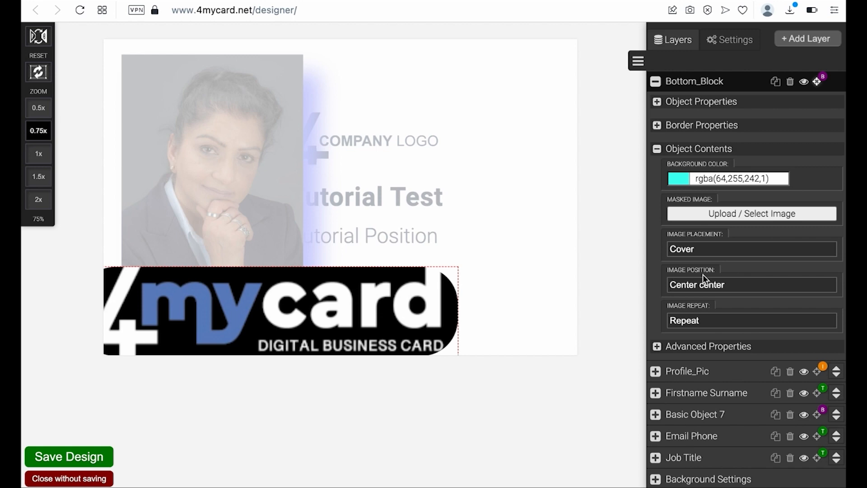
# - Set the logo's image placement to Contain and its position to Right bottom
pyautogui.click(701, 250)
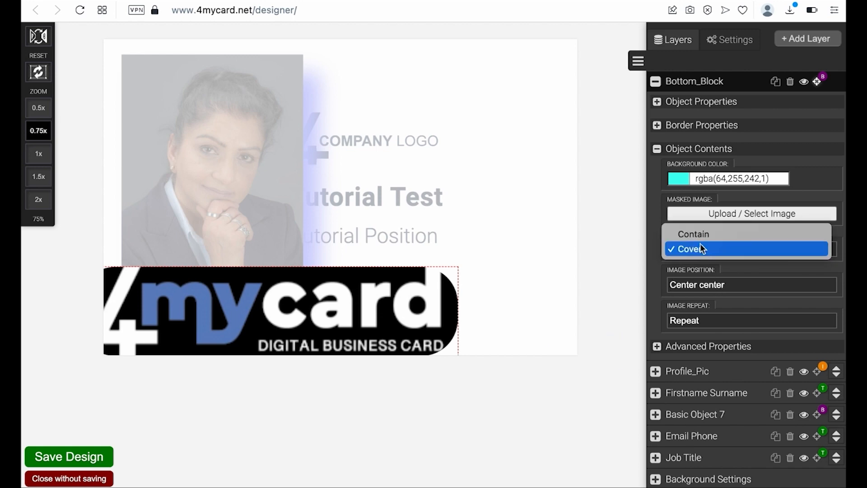
pyautogui.click(702, 234)
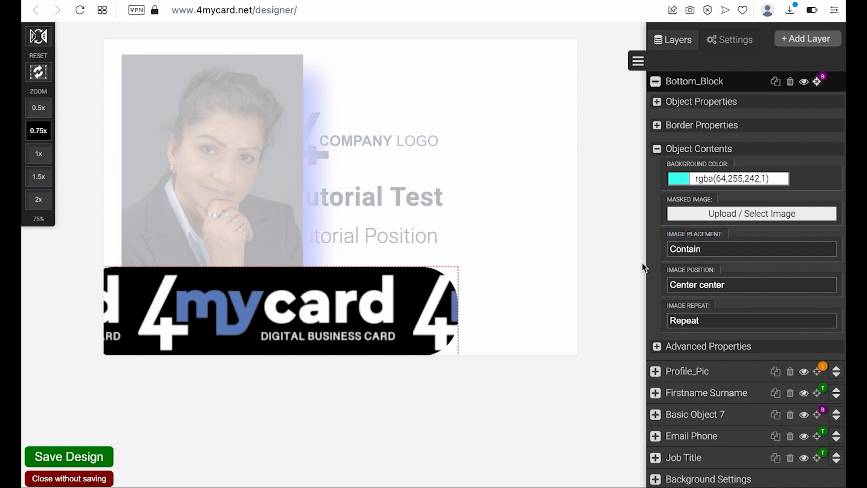
pyautogui.click(692, 287)
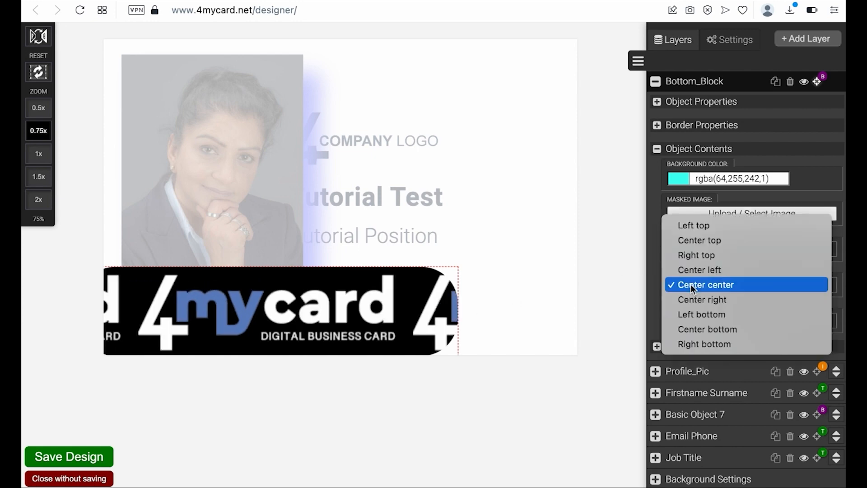
pyautogui.click(692, 226)
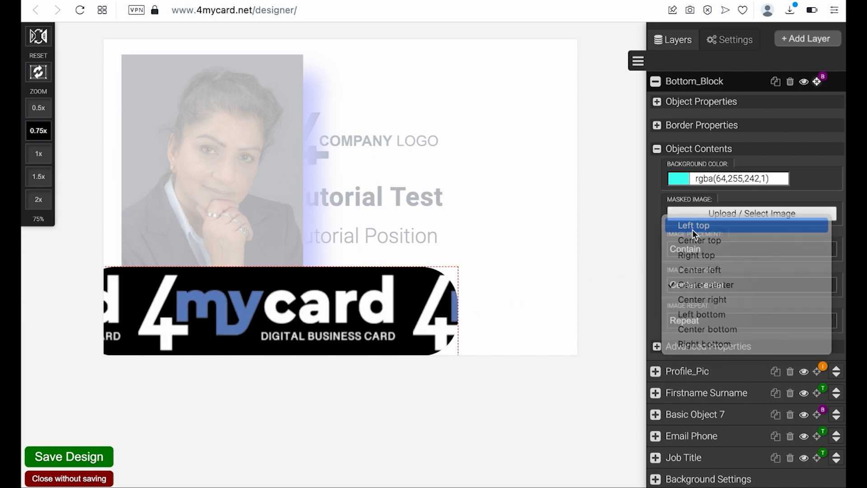
pyautogui.click(701, 284)
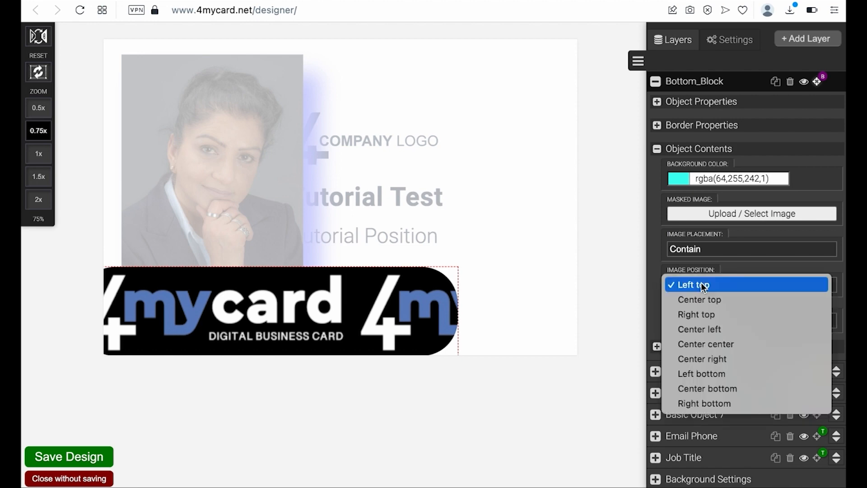
pyautogui.click(703, 349)
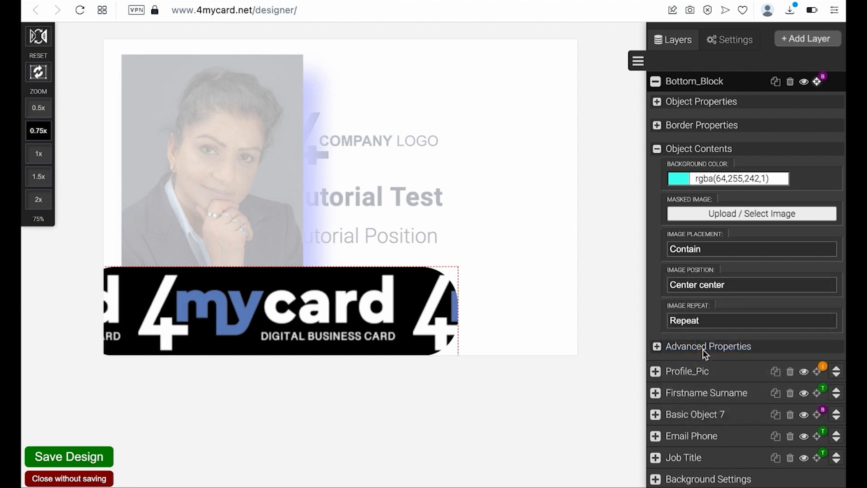
pyautogui.click(695, 286)
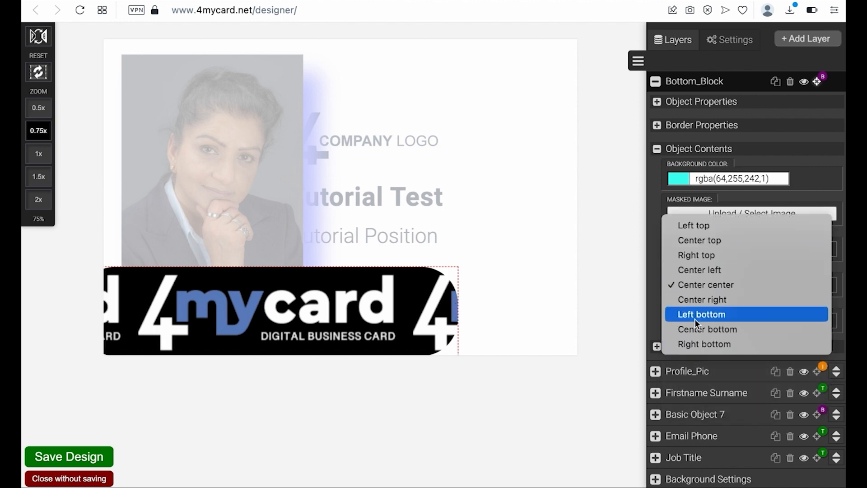
pyautogui.click(700, 345)
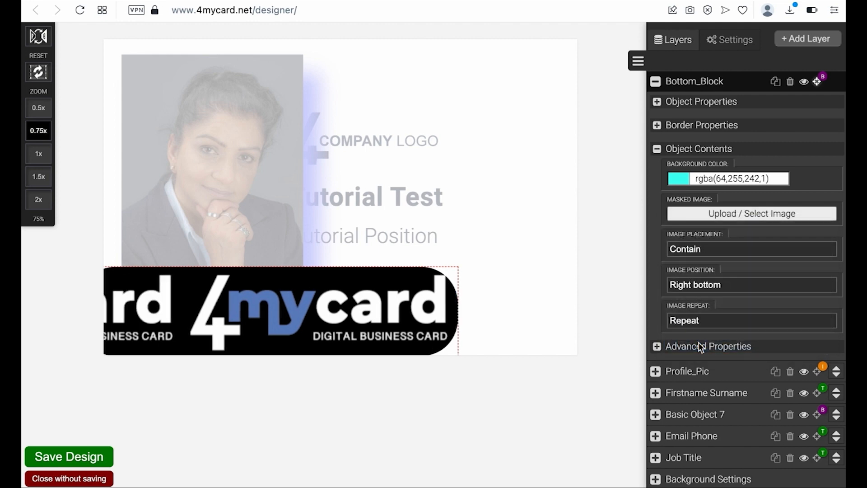
# - Set the logo's image repeat to Repeat-y after trying No-repeat and Repeat-x
pyautogui.click(685, 322)
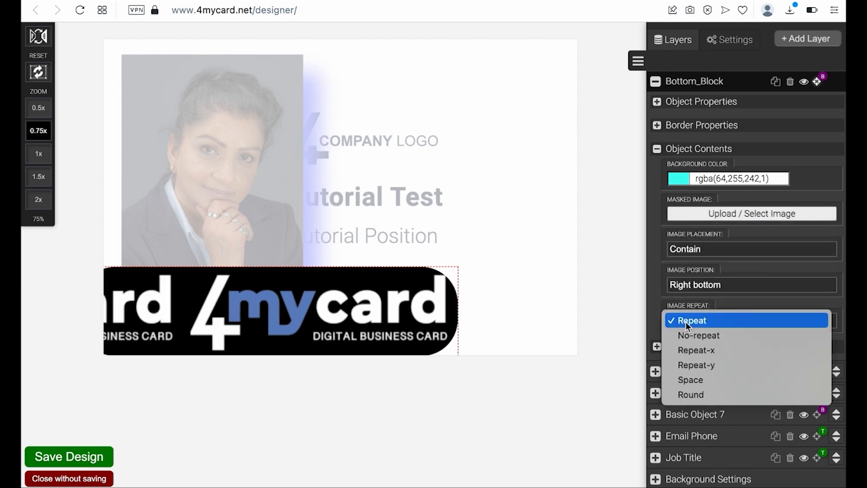
pyautogui.click(690, 335)
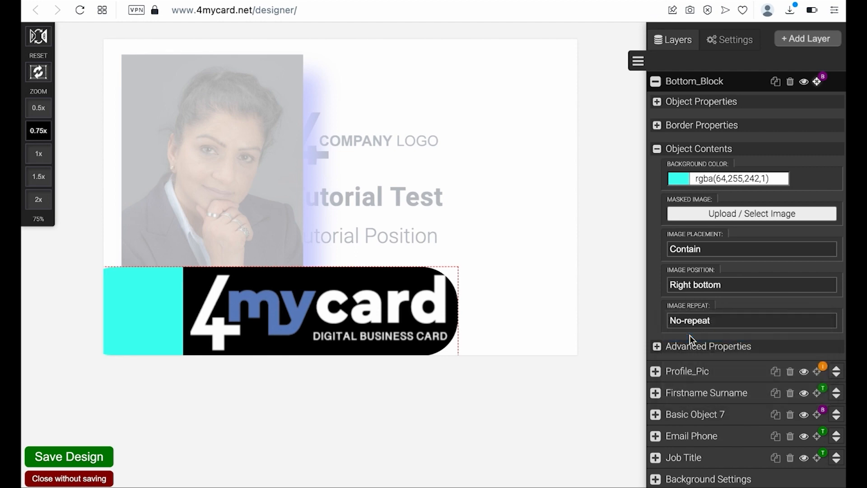
pyautogui.click(690, 320)
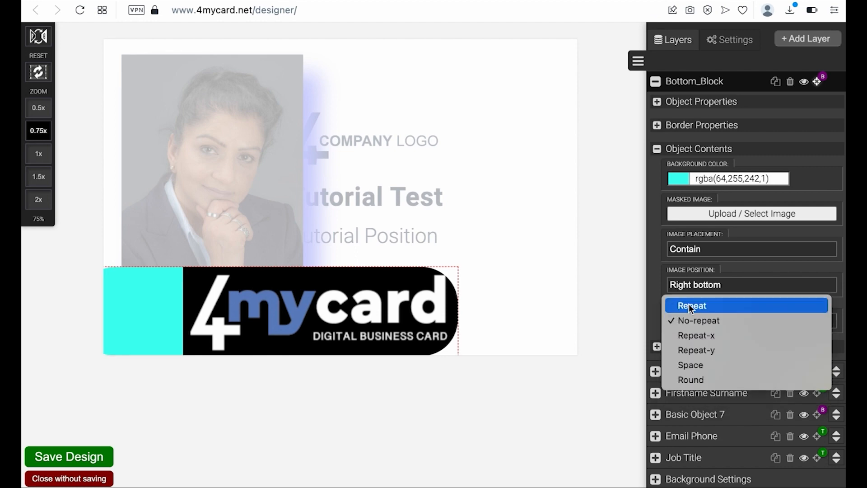
pyautogui.click(694, 335)
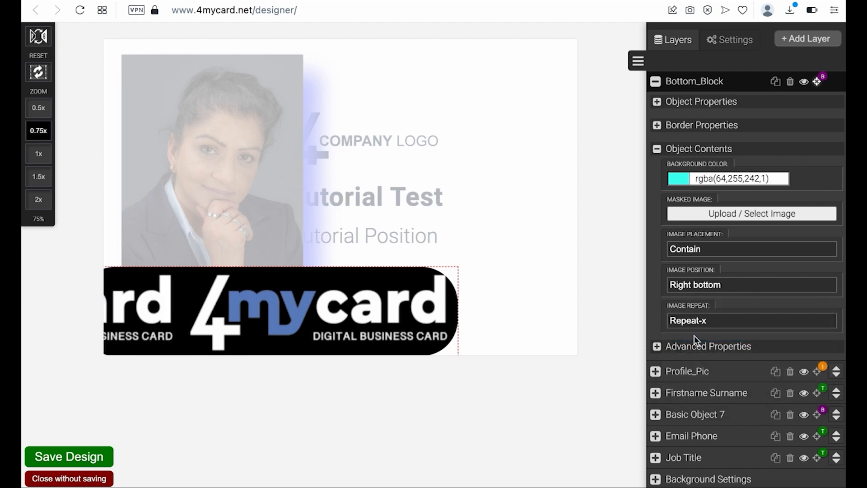
pyautogui.click(695, 322)
pyautogui.click(697, 339)
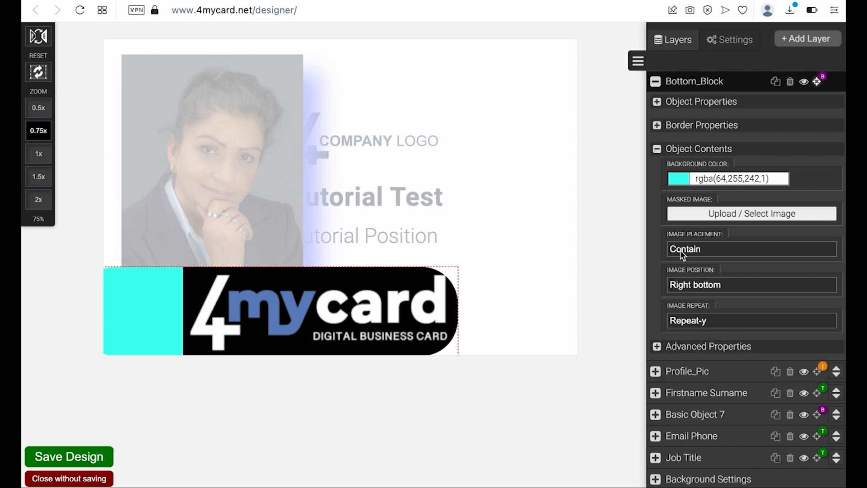
# - Resize Bottom_Block to 671 × 749 px and drag it up over the card
pyautogui.click(656, 103)
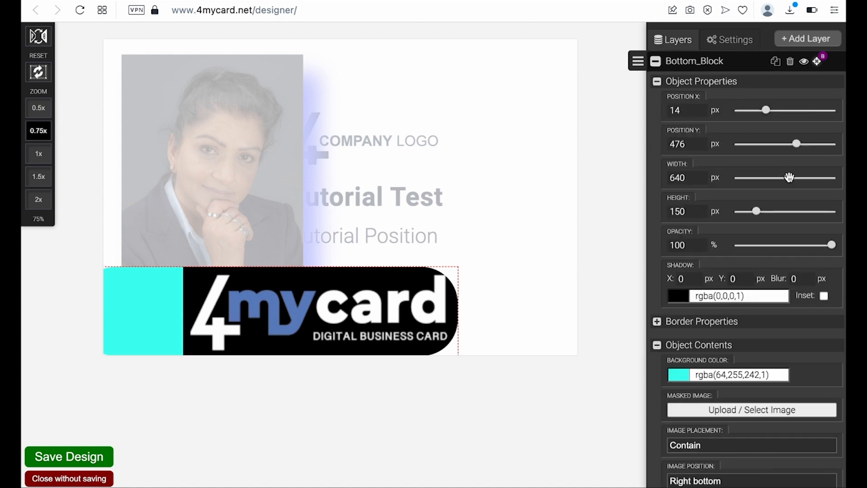
pyautogui.moveTo(789, 177)
pyautogui.mouseDown()
pyautogui.moveTo(801, 172)
pyautogui.moveTo(790, 177)
pyautogui.mouseUp()
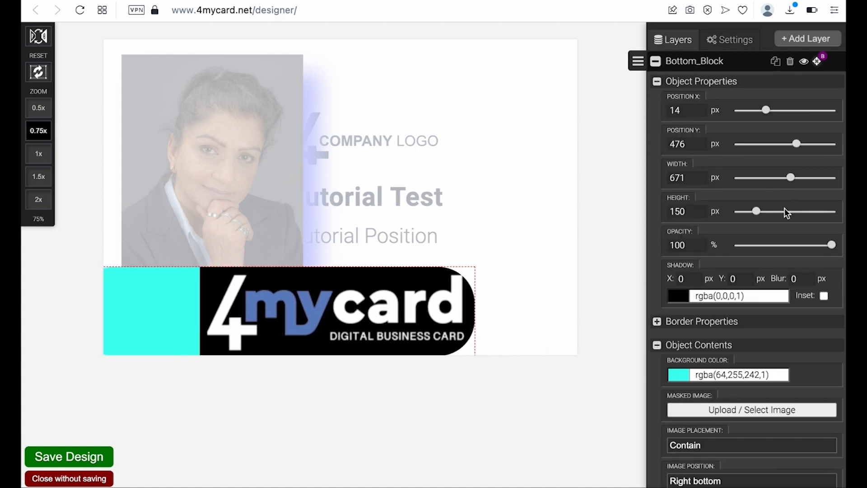
pyautogui.moveTo(757, 211); pyautogui.dragTo(826, 208)
pyautogui.moveTo(319, 273); pyautogui.dragTo(366, 64)
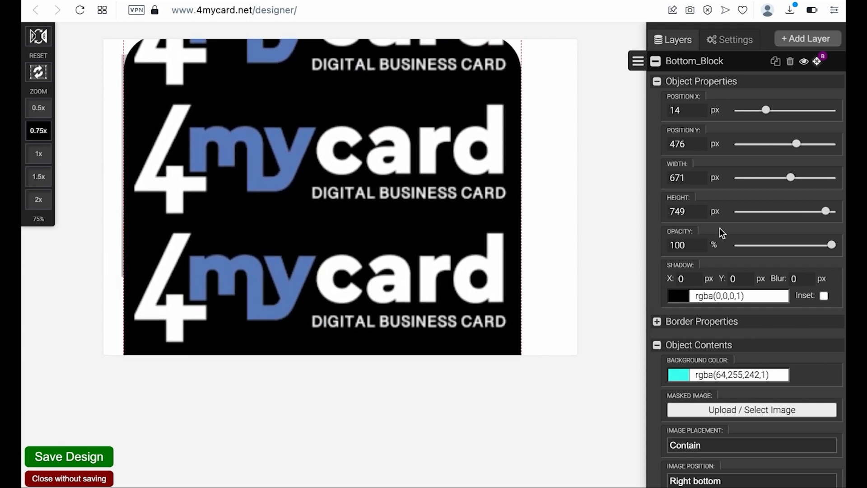
pyautogui.click(656, 61)
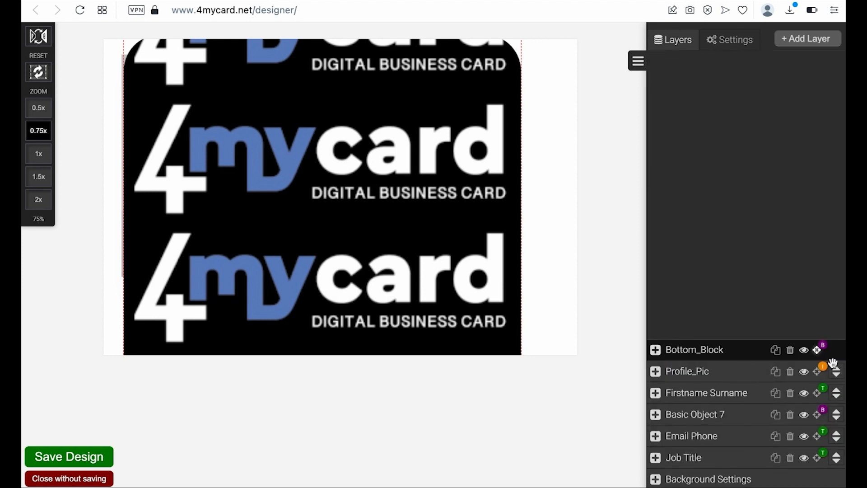
# - Delete Bottom_Block and move the COMPANY LOGO up to the card's top right
pyautogui.click(790, 351)
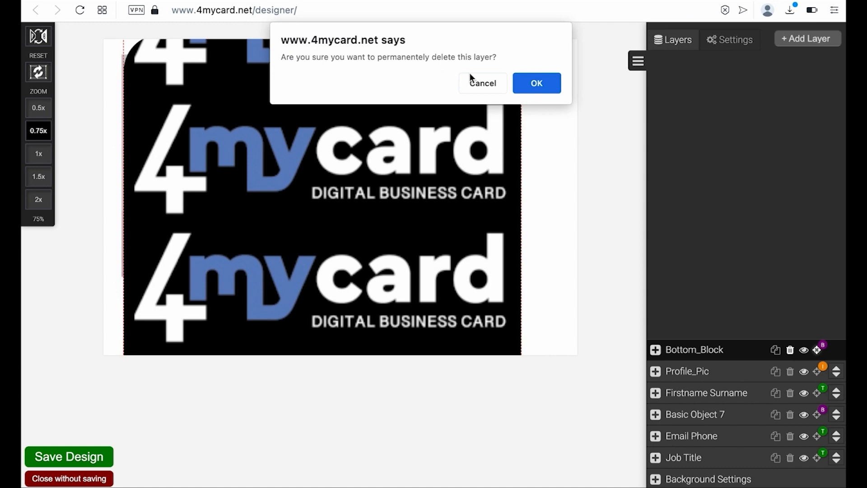
pyautogui.click(527, 83)
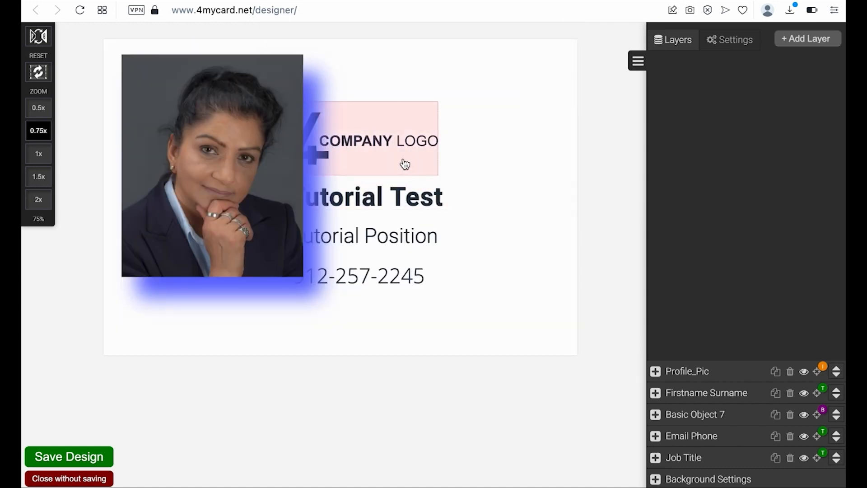
pyautogui.click(377, 143)
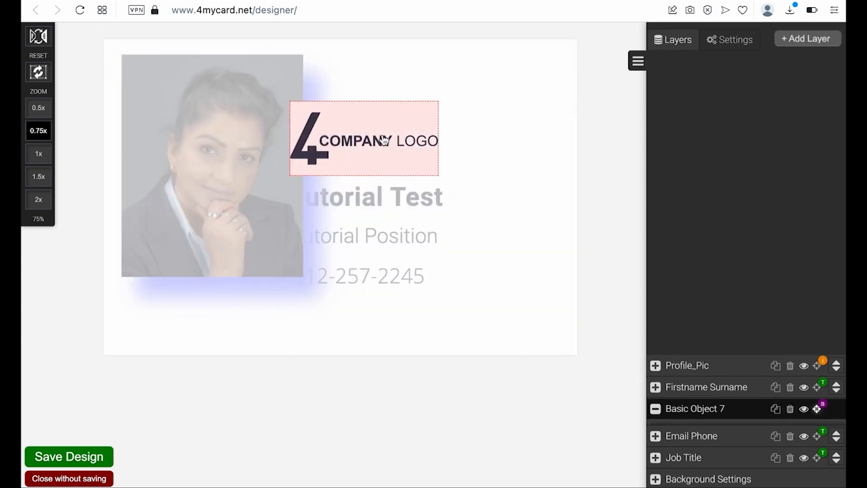
pyautogui.moveTo(377, 143); pyautogui.dragTo(466, 110)
pyautogui.click(435, 197)
pyautogui.moveTo(436, 197)
pyautogui.mouseDown()
pyautogui.moveTo(479, 190)
pyautogui.moveTo(432, 194)
pyautogui.mouseUp()
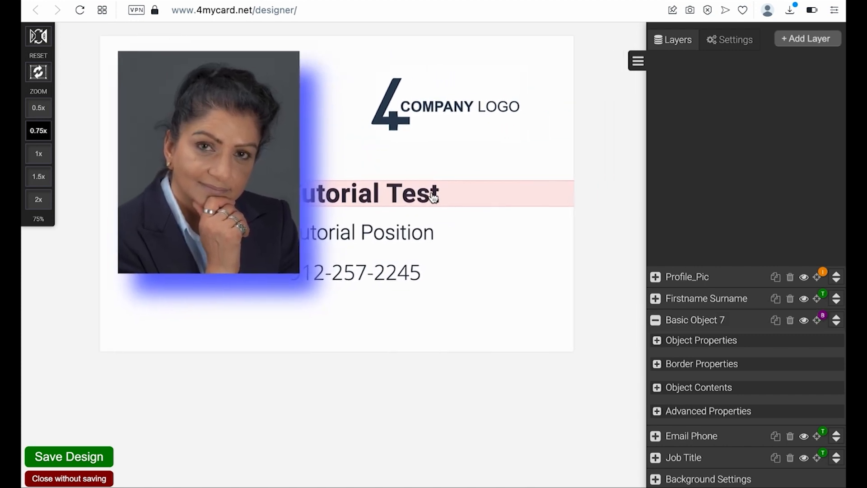
# - Add a text layer below the photo and rename it from Text Object 9 to Slogan
pyautogui.click(803, 39)
pyautogui.click(801, 52)
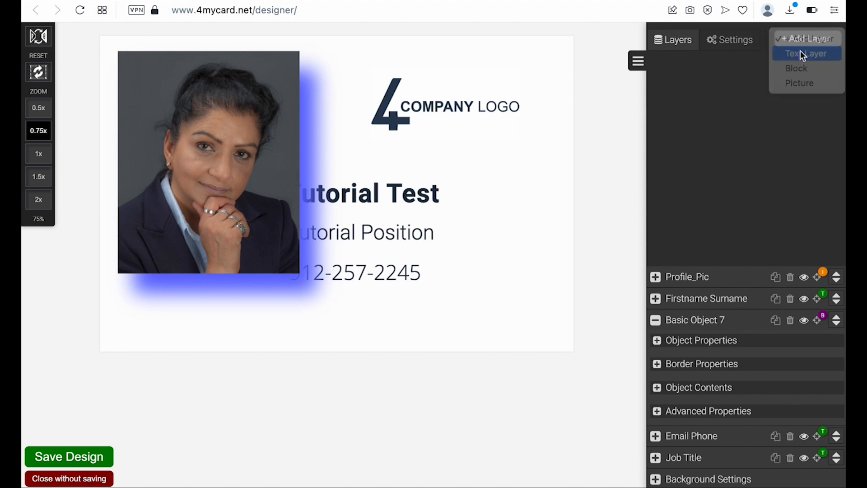
pyautogui.moveTo(277, 53); pyautogui.dragTo(345, 310)
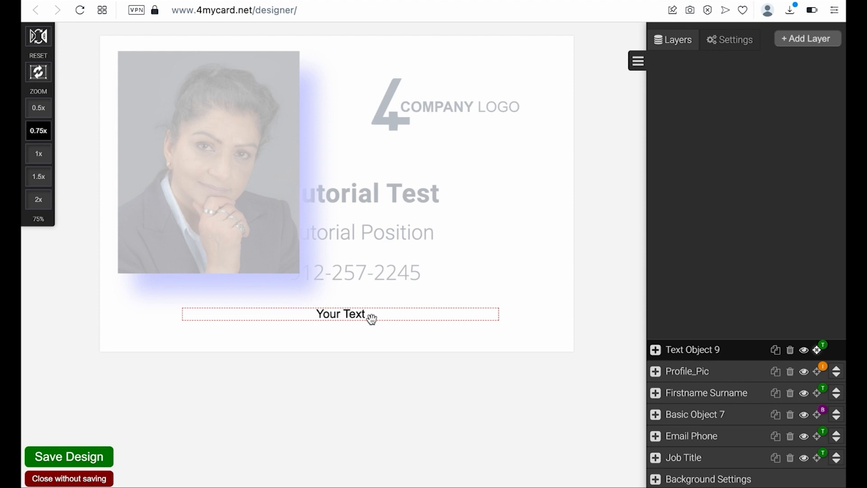
pyautogui.click(706, 348)
pyautogui.moveTo(722, 351); pyautogui.dragTo(662, 350)
pyautogui.write('Slogan')
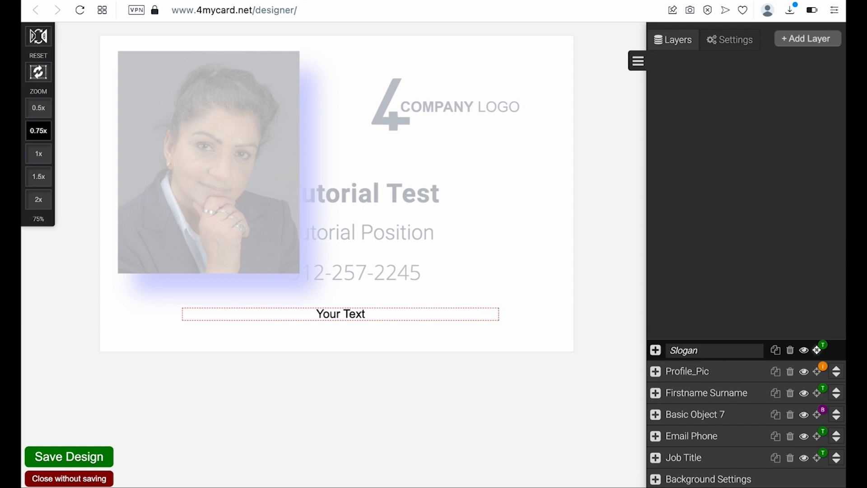
pyautogui.press('Return')
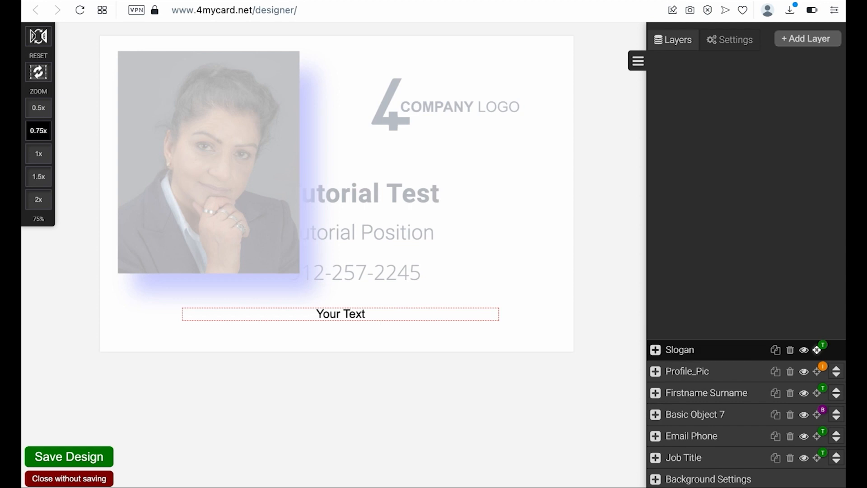
pyautogui.click(655, 349)
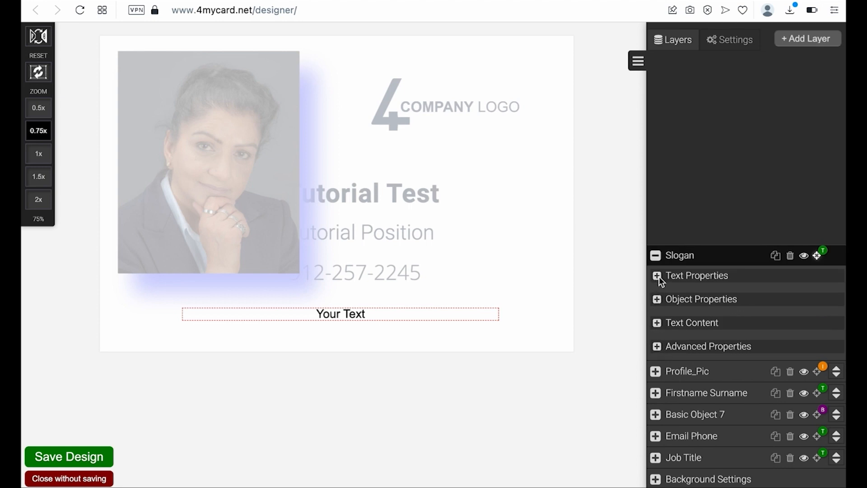
# - Set the slogan to 69 px, line spacing -0.5, letter spacing 2, centered and bold
pyautogui.click(658, 278)
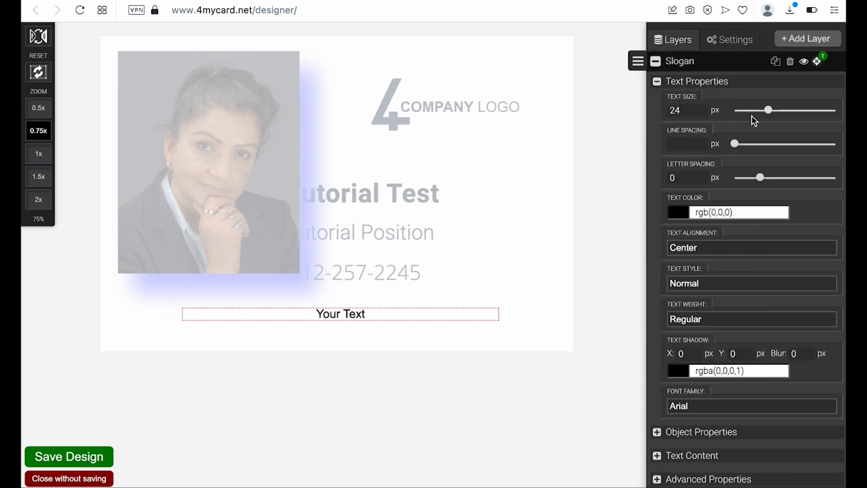
pyautogui.moveTo(770, 110); pyautogui.dragTo(801, 110)
pyautogui.moveTo(736, 143)
pyautogui.mouseDown()
pyautogui.moveTo(745, 144)
pyautogui.moveTo(738, 144)
pyautogui.mouseUp()
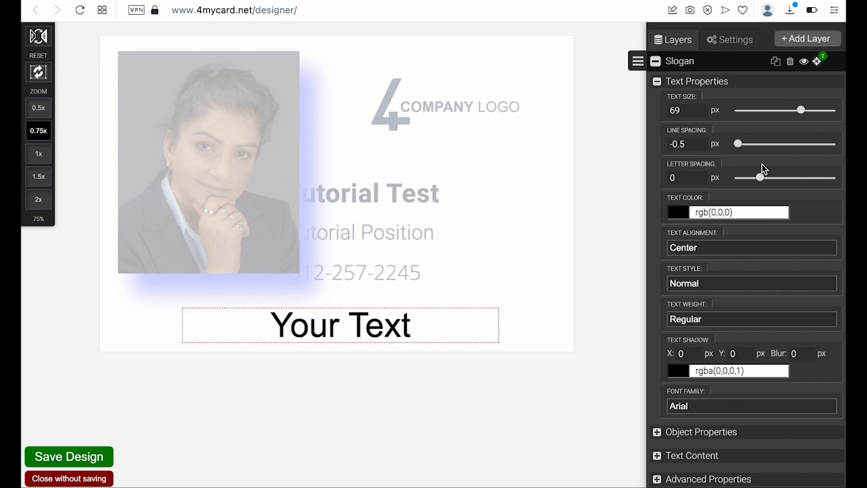
pyautogui.moveTo(760, 177)
pyautogui.mouseDown()
pyautogui.moveTo(791, 178)
pyautogui.moveTo(770, 178)
pyautogui.mouseUp()
pyautogui.click(697, 248)
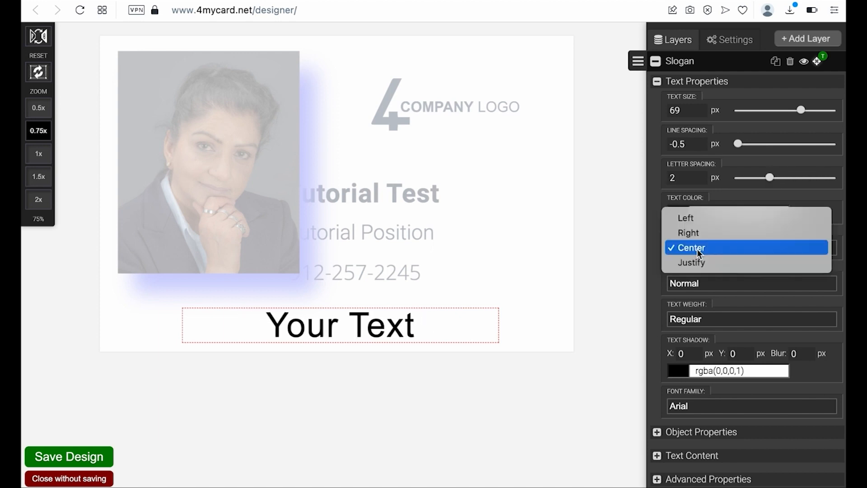
pyautogui.click(657, 240)
pyautogui.click(706, 283)
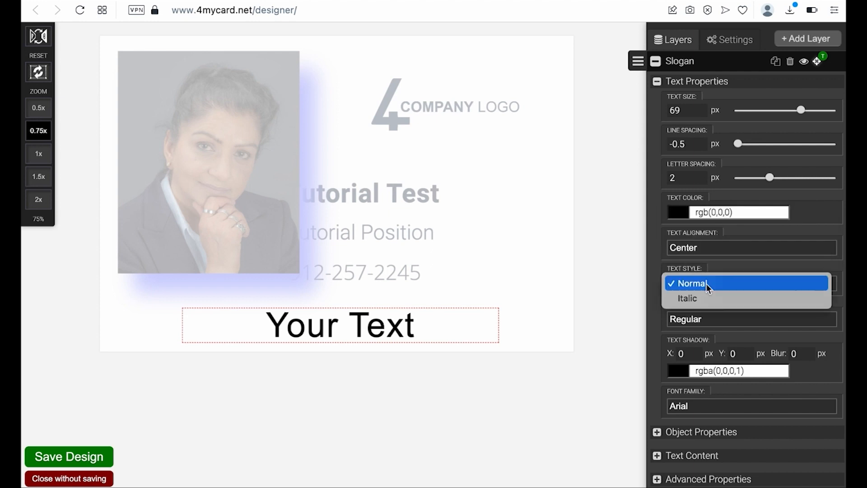
pyautogui.click(658, 294)
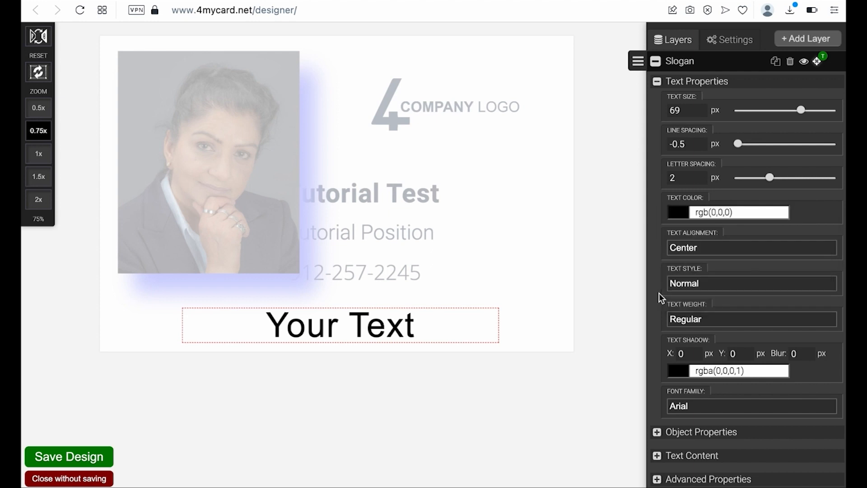
pyautogui.click(688, 321)
pyautogui.click(689, 334)
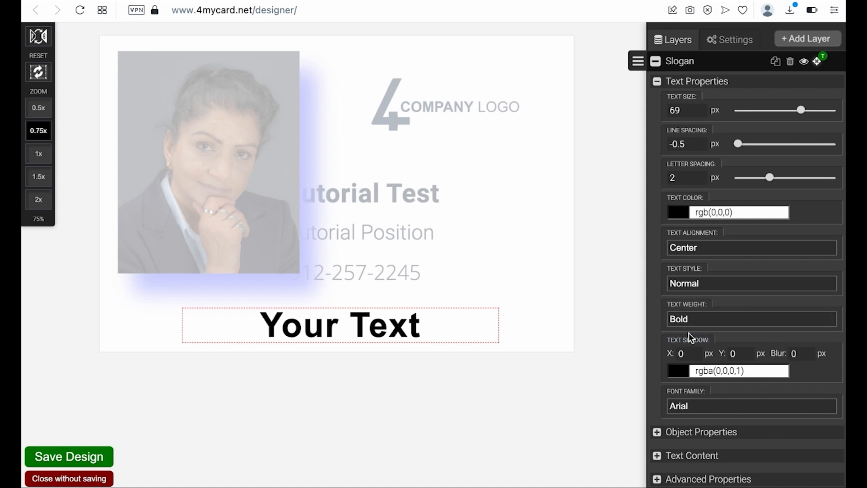
# - Give the slogan a green text shadow with X 16, Y 11 and blur 8
pyautogui.click(677, 367)
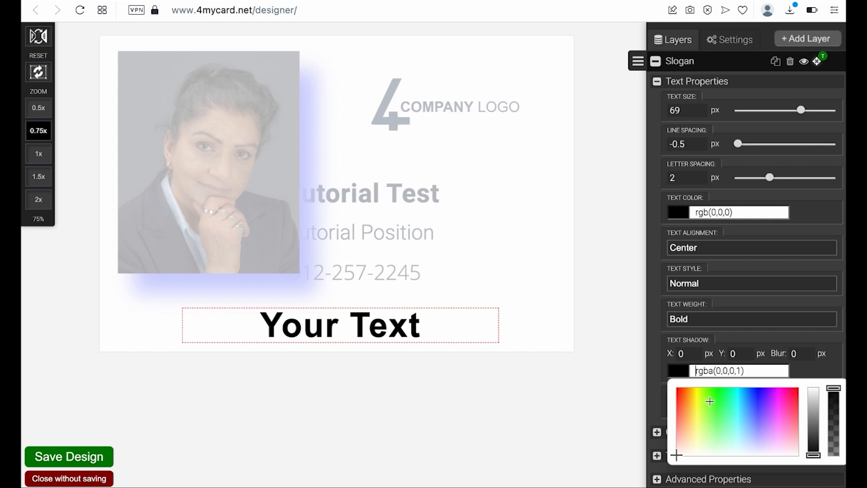
pyautogui.click(725, 408)
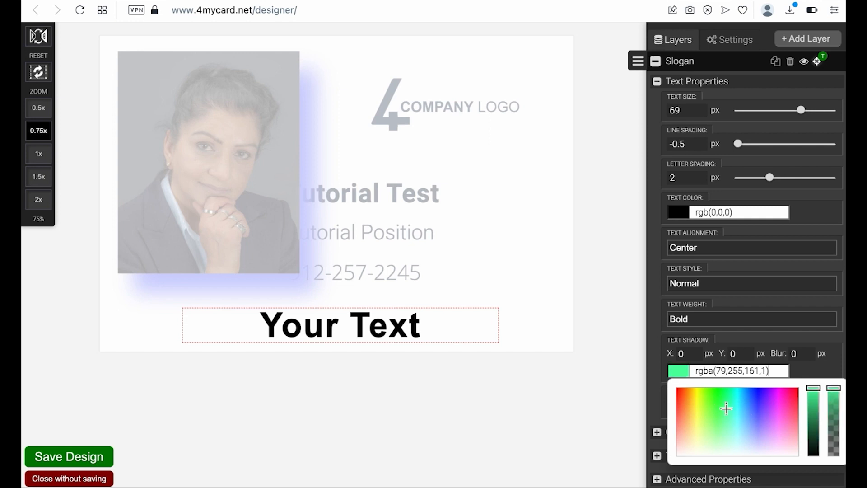
pyautogui.click(697, 352)
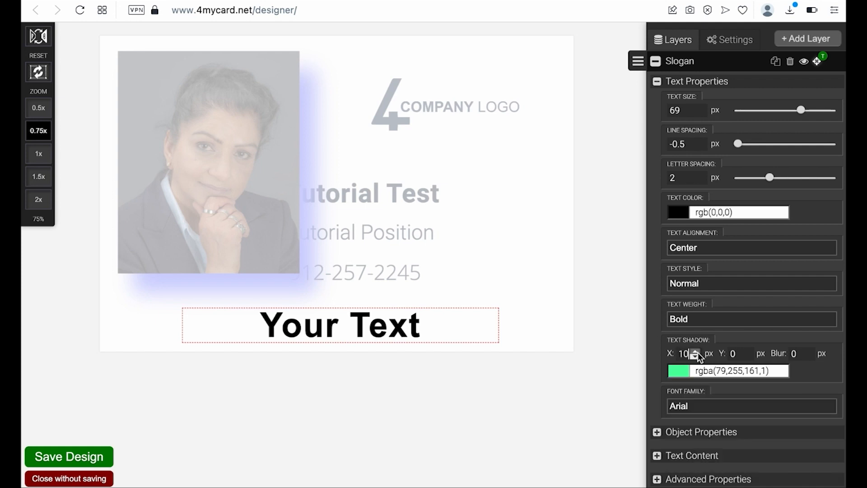
pyautogui.click(695, 351)
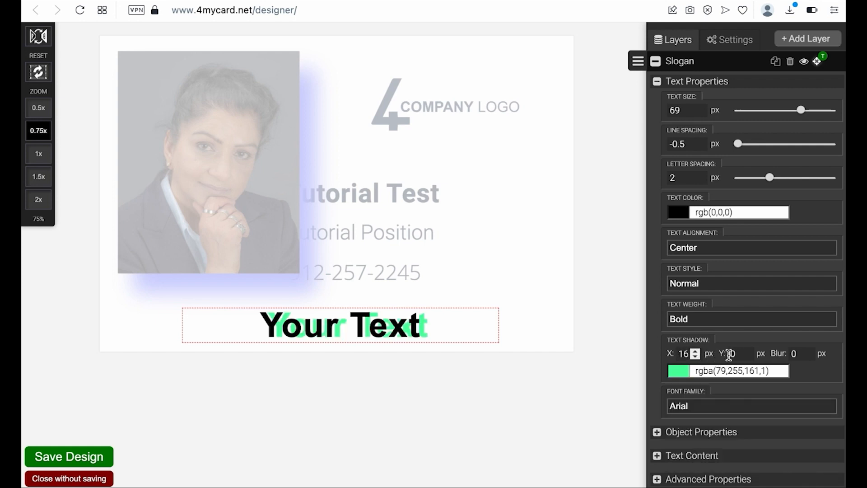
pyautogui.click(746, 357)
pyautogui.click(746, 357)
pyautogui.click(746, 352)
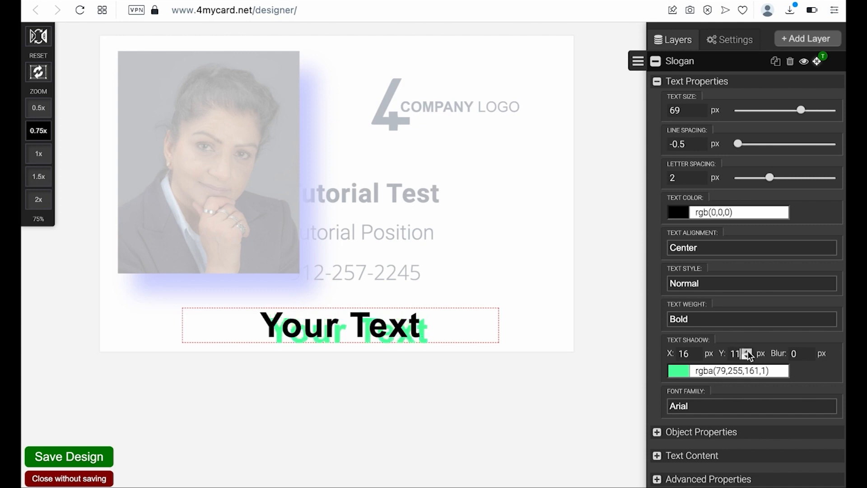
pyautogui.click(807, 354)
pyautogui.click(807, 354)
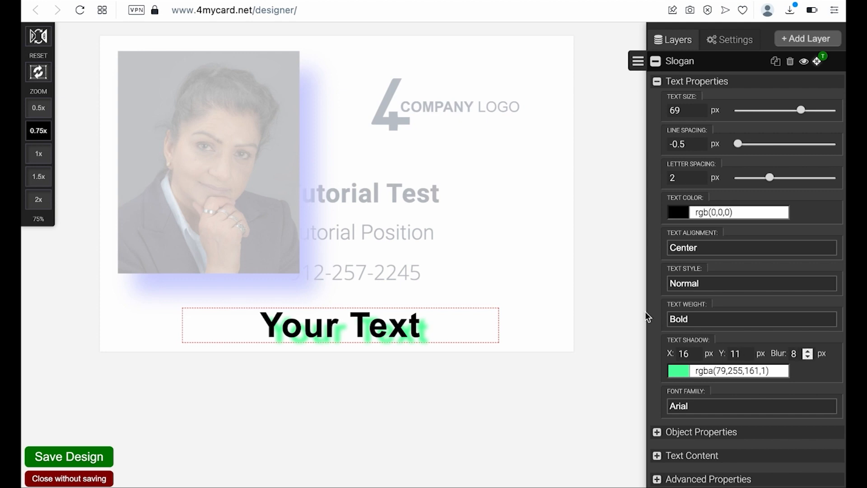
# - Change the slogan font to Times New Roman after trying Palatino
pyautogui.click(735, 405)
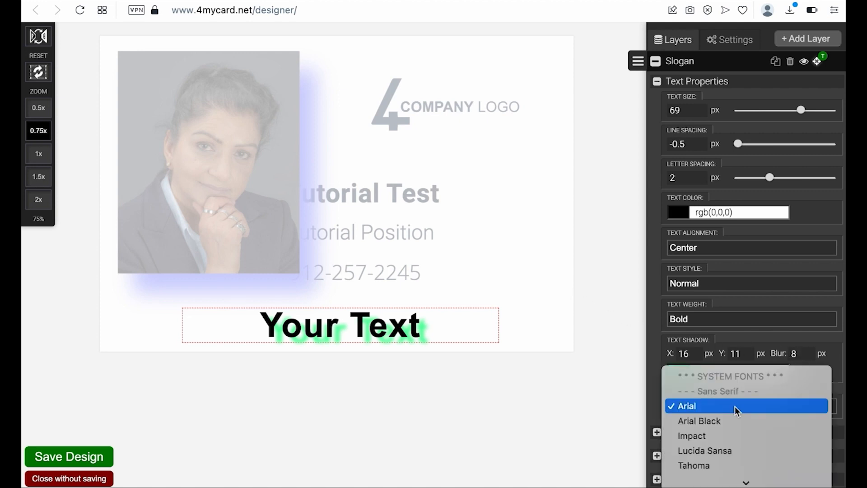
pyautogui.scroll(-5, 718, 437)
pyautogui.click(708, 437)
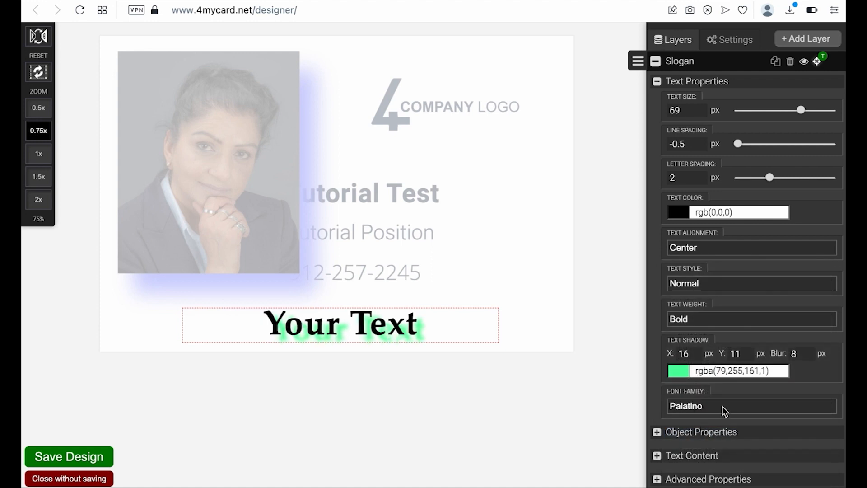
pyautogui.click(722, 407)
pyautogui.click(715, 423)
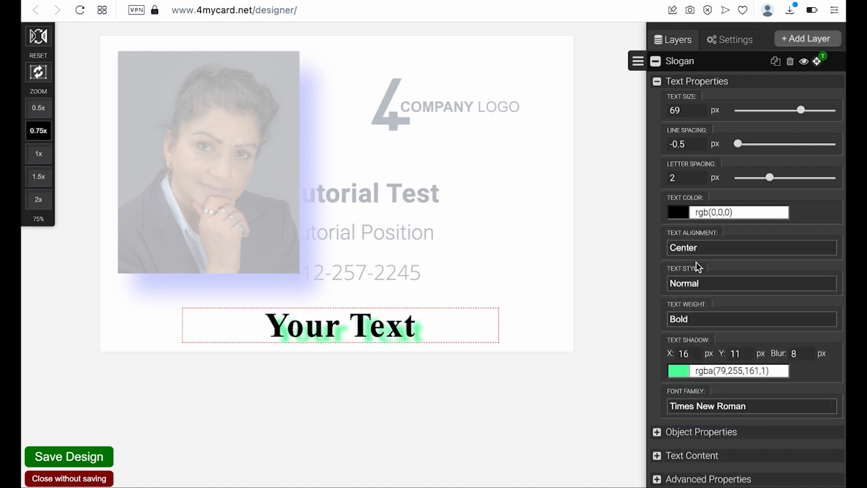
pyautogui.scroll(-3, 722, 322)
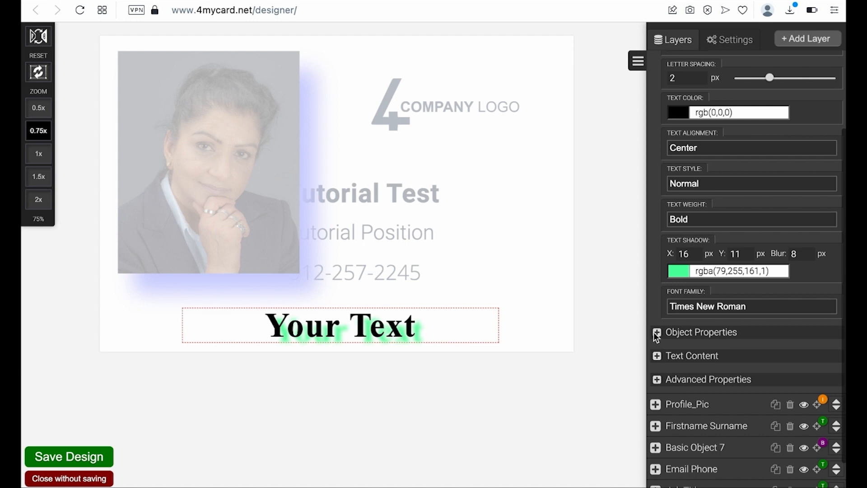
pyautogui.click(657, 332)
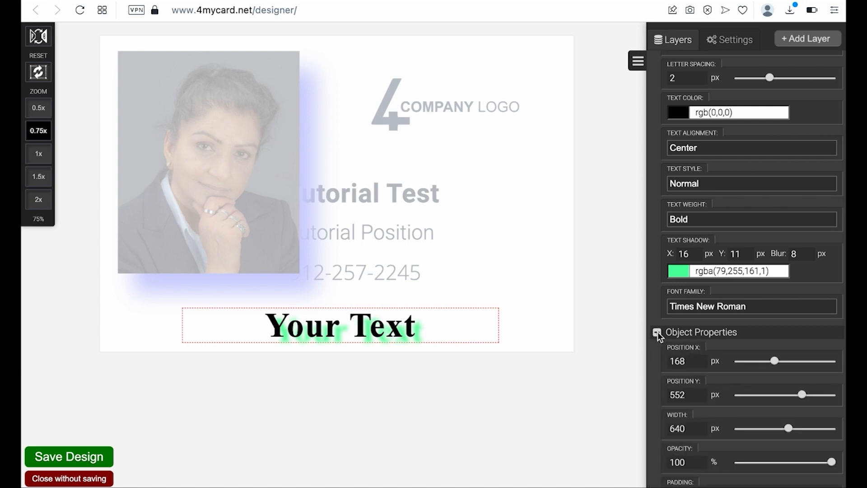
pyautogui.click(658, 332)
pyautogui.scroll(3, 670, 103)
pyautogui.scroll(1, 670, 103)
pyautogui.click(655, 81)
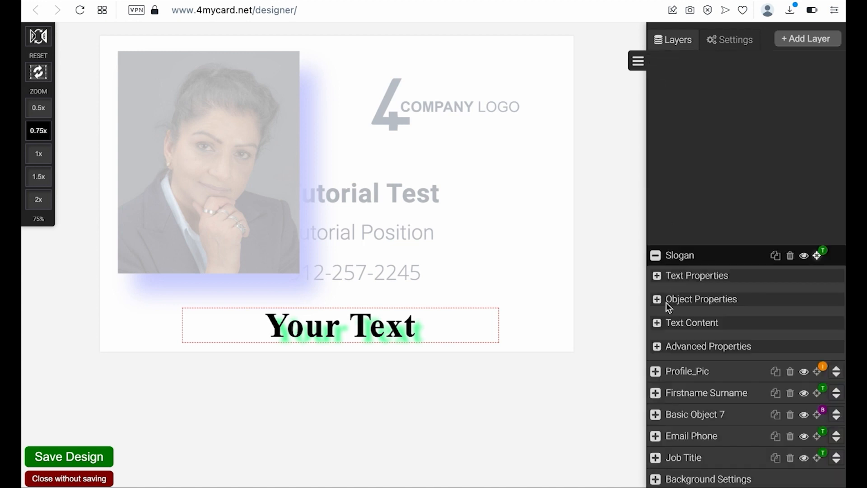
# - Replace 'Your Text' with 'Learning This Is Fun!' and move it up beneath the photo
pyautogui.click(657, 322)
pyautogui.click(710, 181)
pyautogui.moveTo(709, 181); pyautogui.dragTo(656, 183)
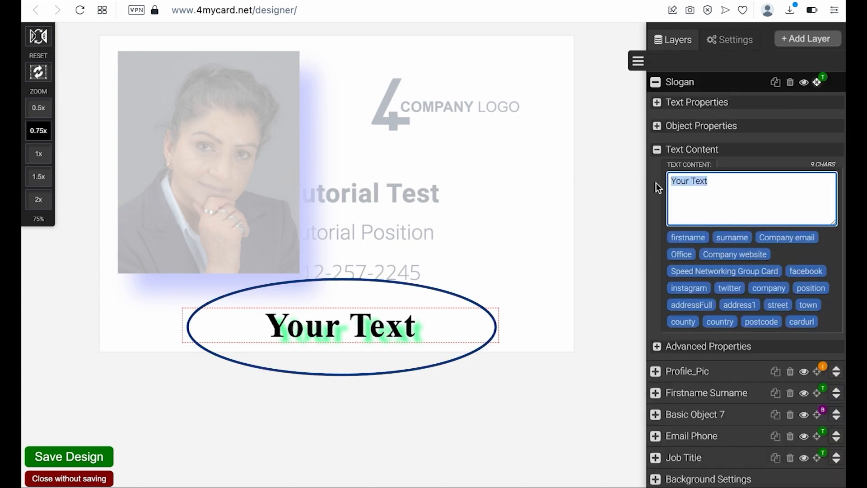
pyautogui.write('Lear')
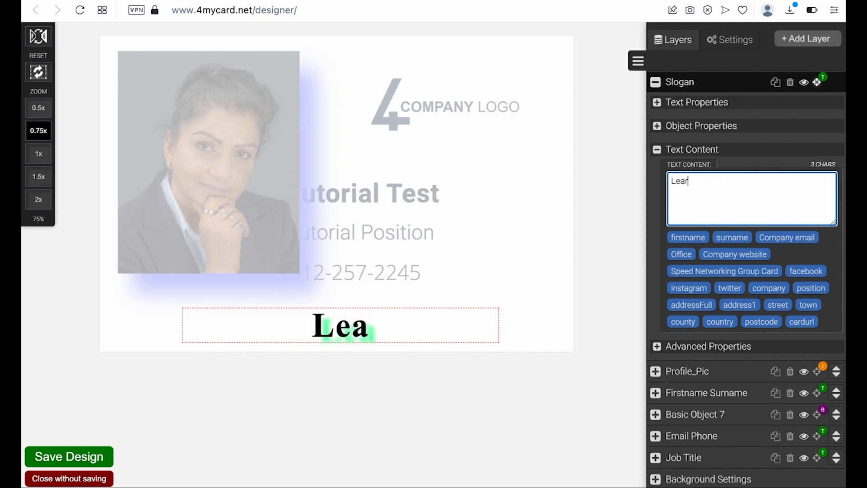
pyautogui.write('ning')
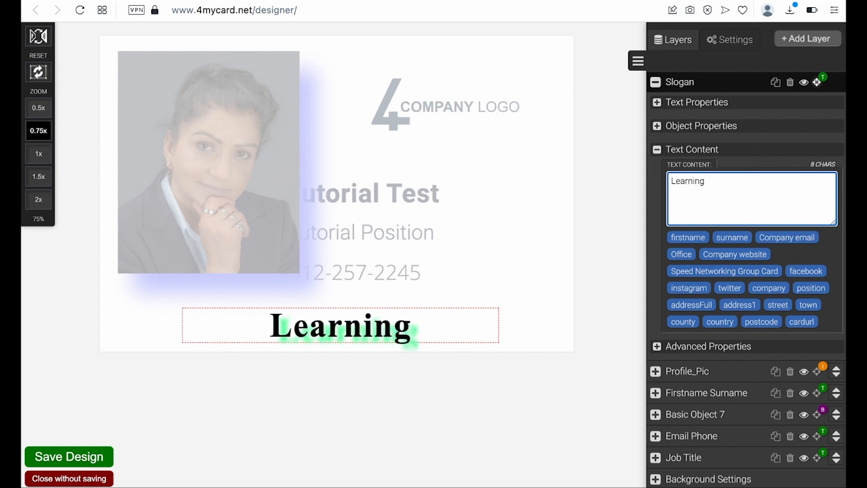
pyautogui.write(' Th')
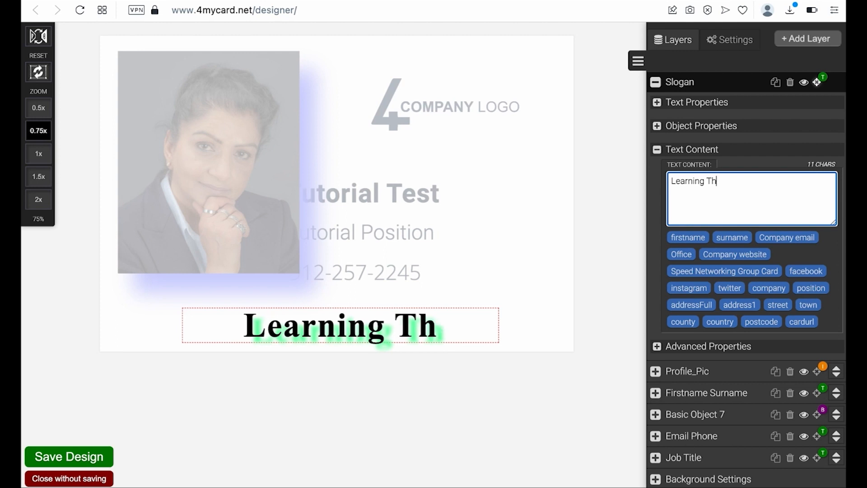
pyautogui.write('is Is Fun!')
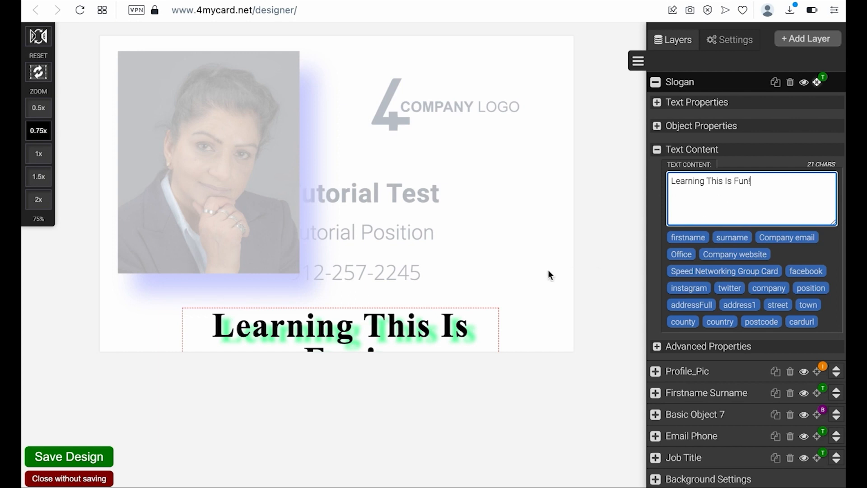
pyautogui.moveTo(441, 324); pyautogui.dragTo(388, 297)
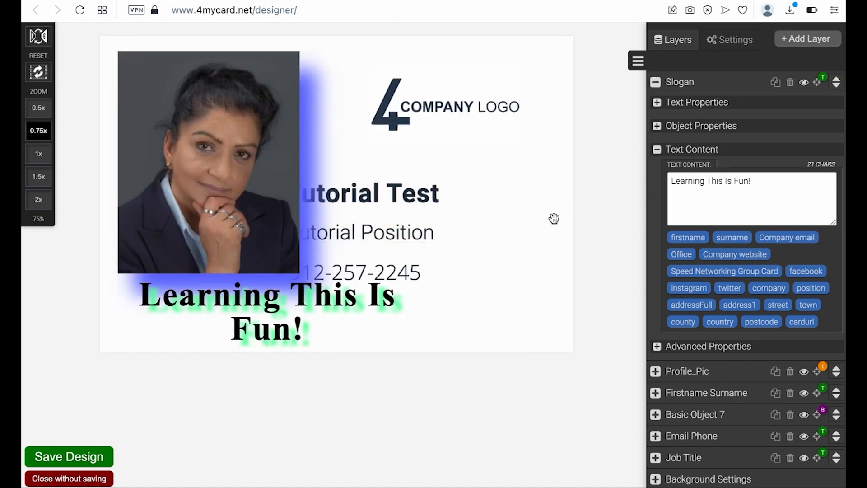
# - Replace the placeholder logo in Basic Object 7 with the img795_4MyCardNewLogoProfile512 logo image
pyautogui.click(467, 119)
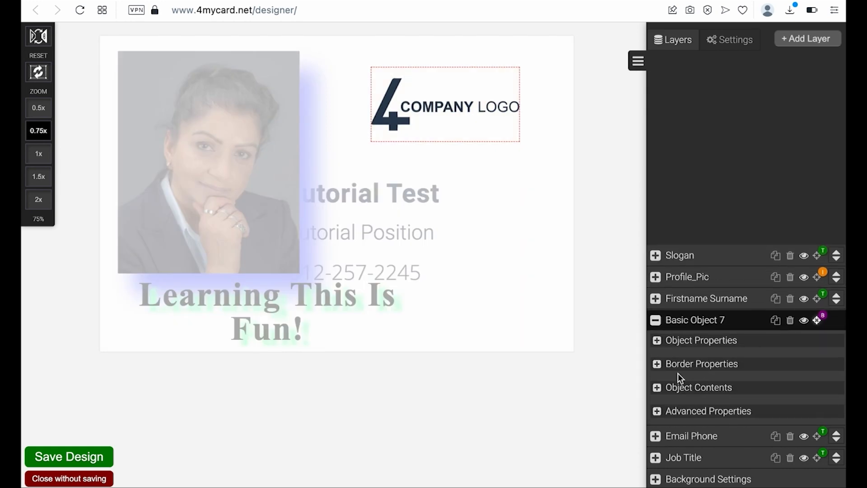
pyautogui.click(656, 387)
pyautogui.click(725, 292)
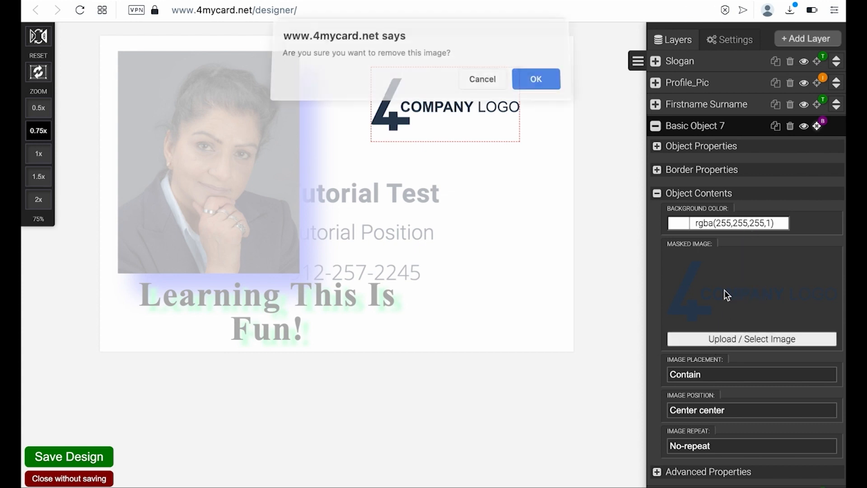
pyautogui.click(538, 87)
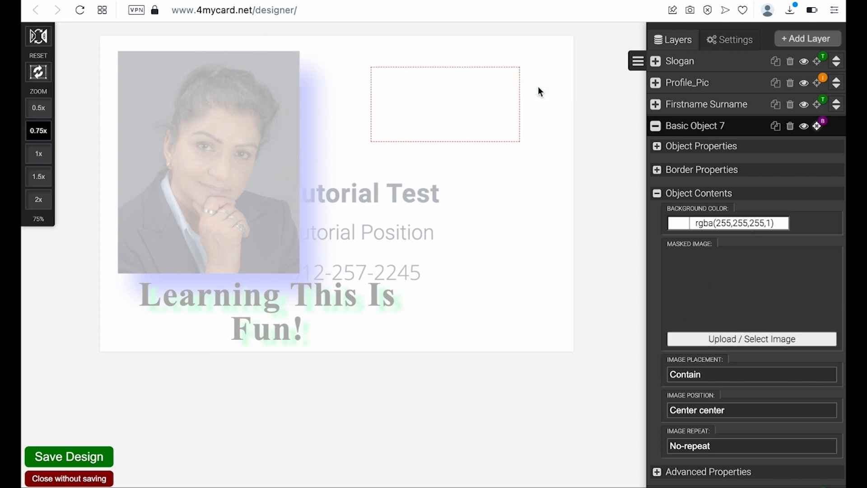
pyautogui.click(730, 338)
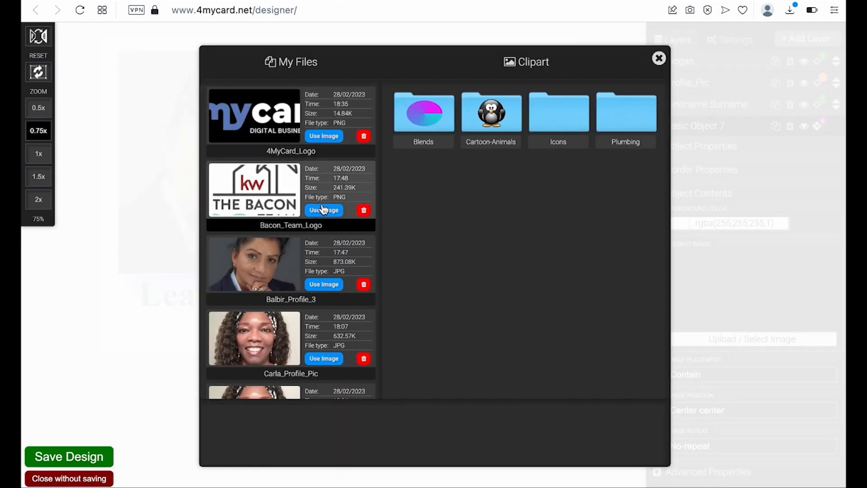
pyautogui.scroll(-5, 311, 233)
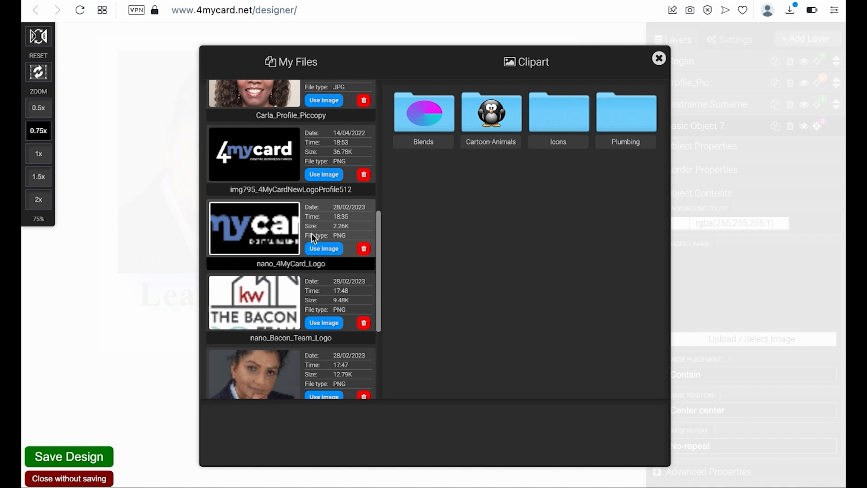
pyautogui.scroll(5, 310, 233)
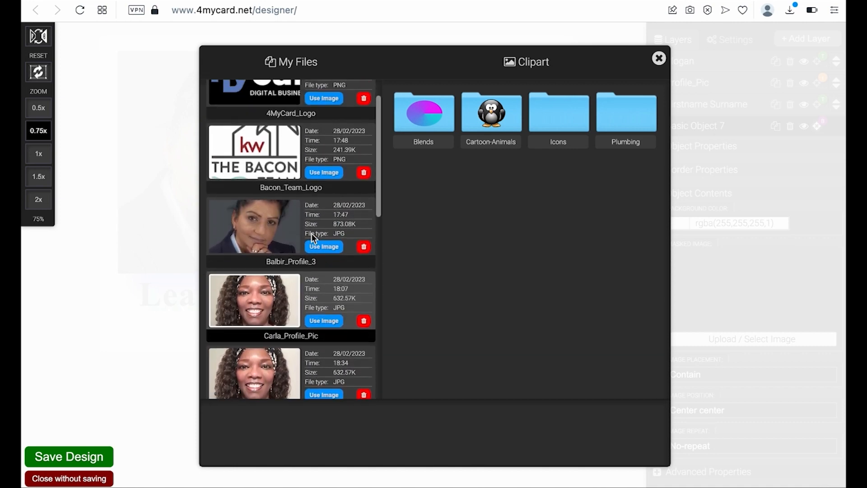
pyautogui.scroll(-5, 318, 225)
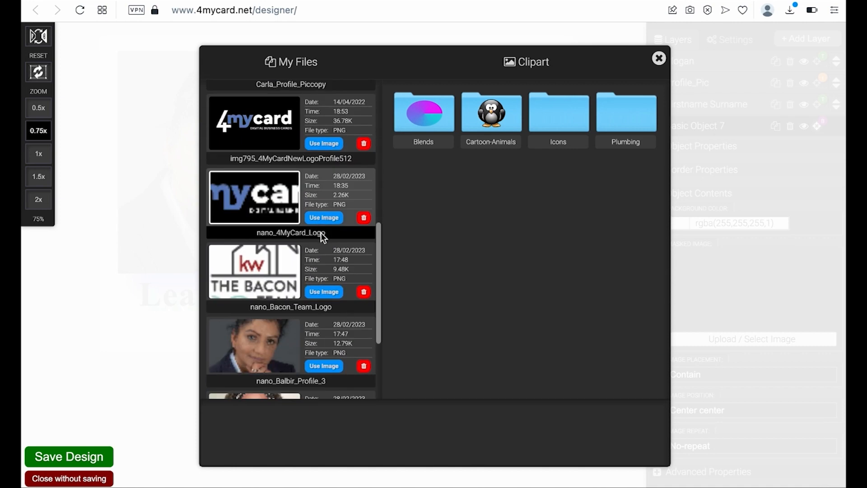
pyautogui.click(324, 143)
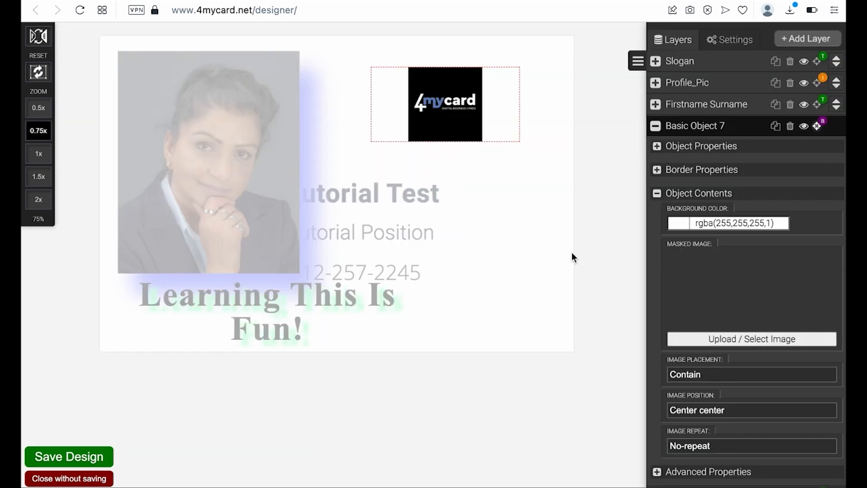
# - Nudge the new logo up-left, then drag the Tutorial Test name across the photo's lower part
pyautogui.moveTo(459, 108); pyautogui.dragTo(449, 100)
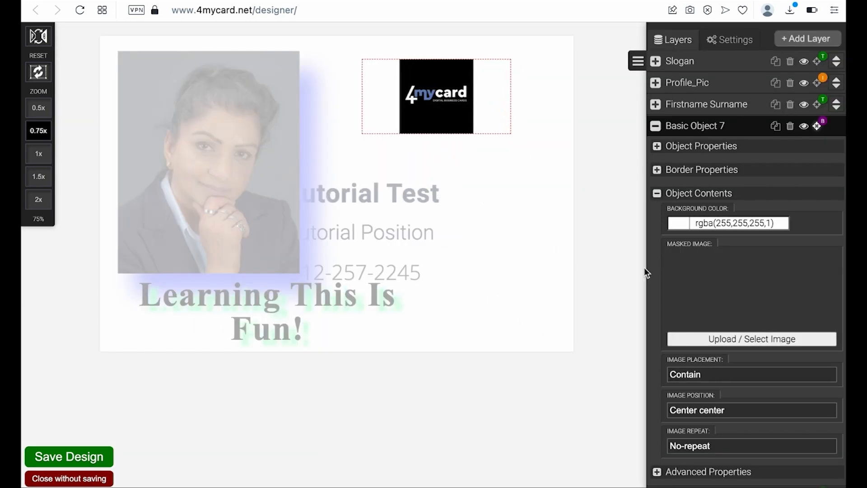
pyautogui.click(656, 193)
pyautogui.click(656, 320)
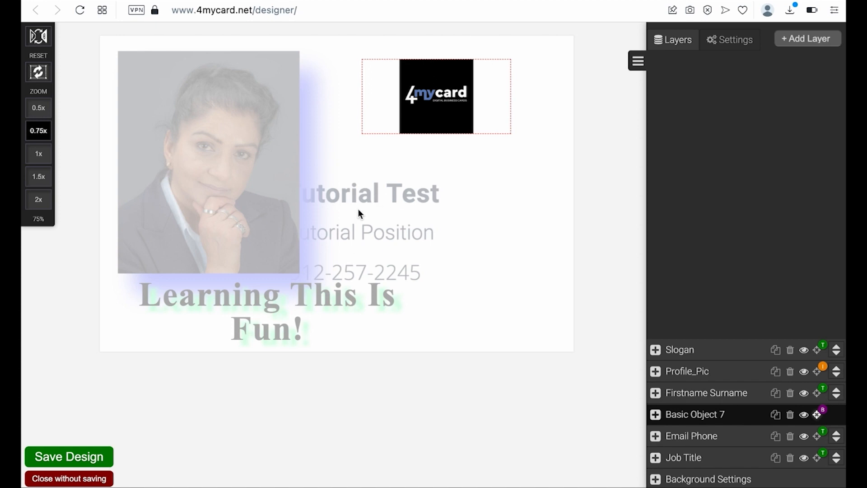
pyautogui.click(810, 396)
pyautogui.moveTo(387, 195); pyautogui.dragTo(225, 193)
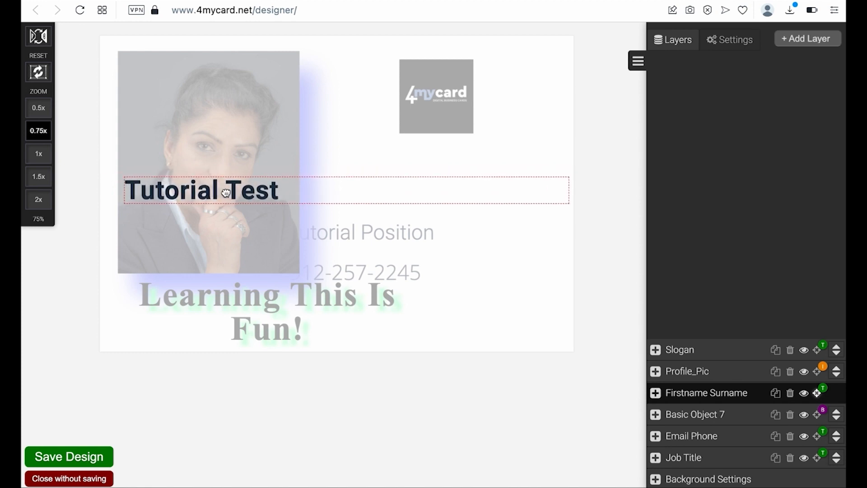
# - Narrow the Firstname Surname text box to a width of 467
pyautogui.click(655, 392)
pyautogui.click(657, 319)
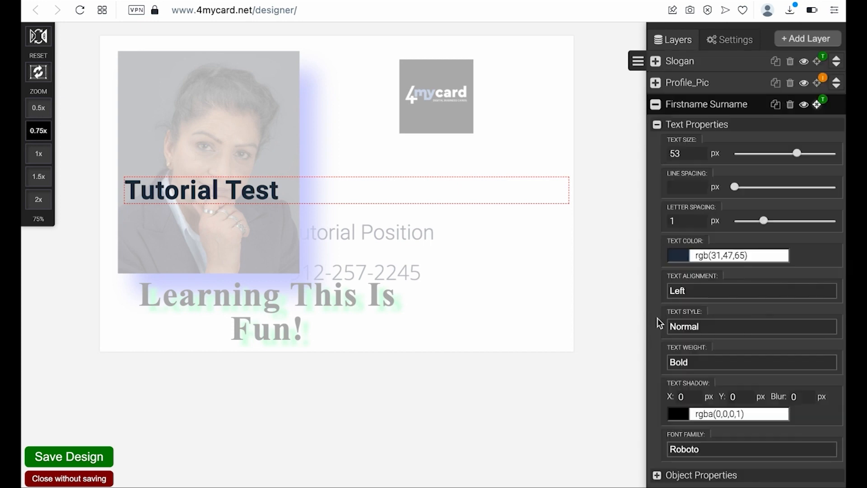
pyautogui.click(657, 125)
pyautogui.click(656, 343)
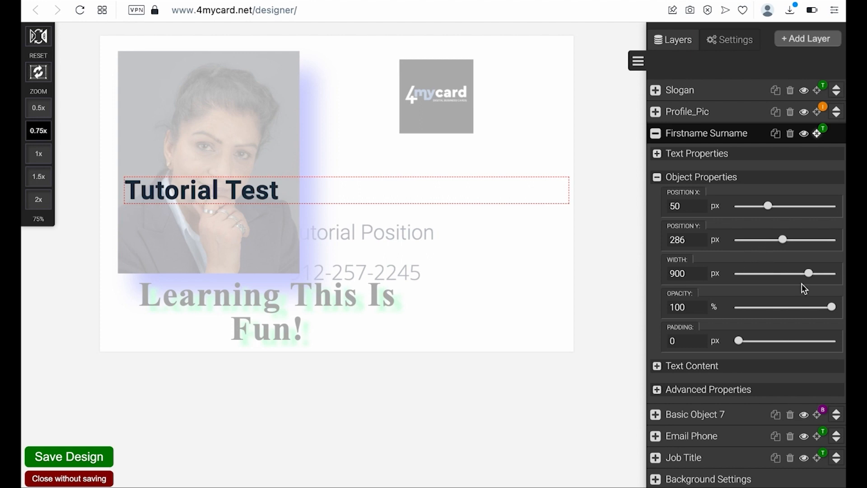
pyautogui.moveTo(807, 279); pyautogui.dragTo(775, 283)
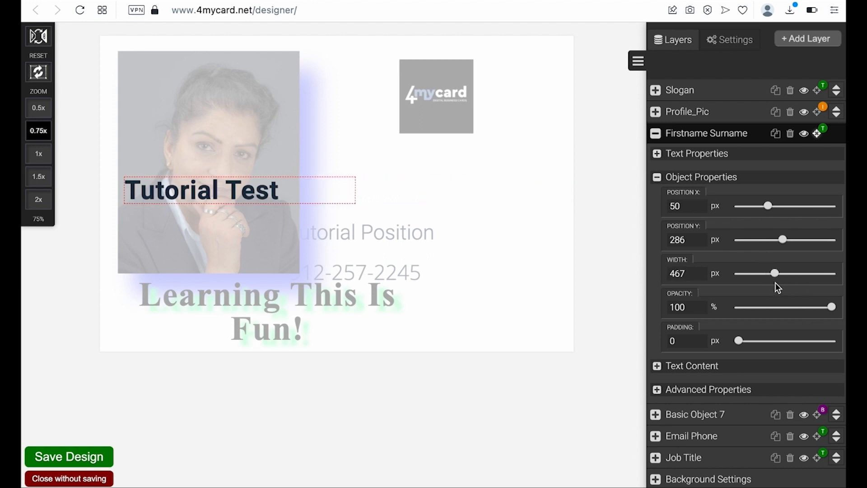
pyautogui.click(656, 177)
pyautogui.click(657, 342)
pyautogui.click(655, 177)
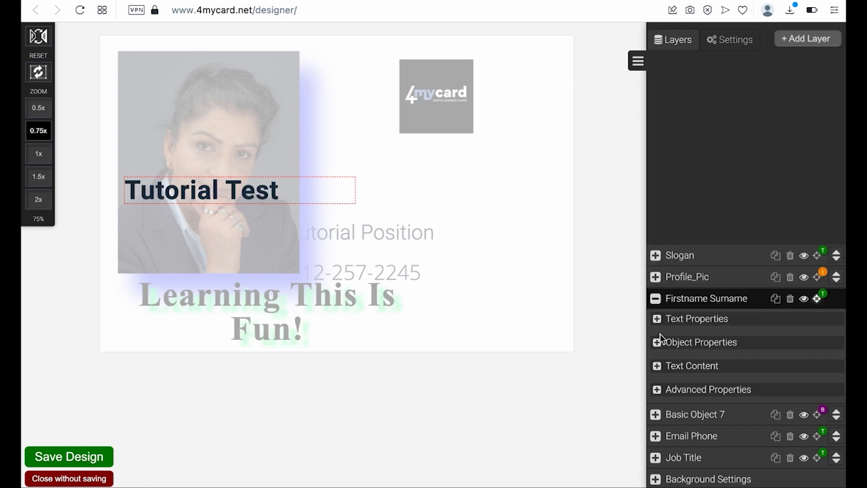
# - Centre-align the Tutorial Test name and move it right of the photo under the logo
pyautogui.click(654, 318)
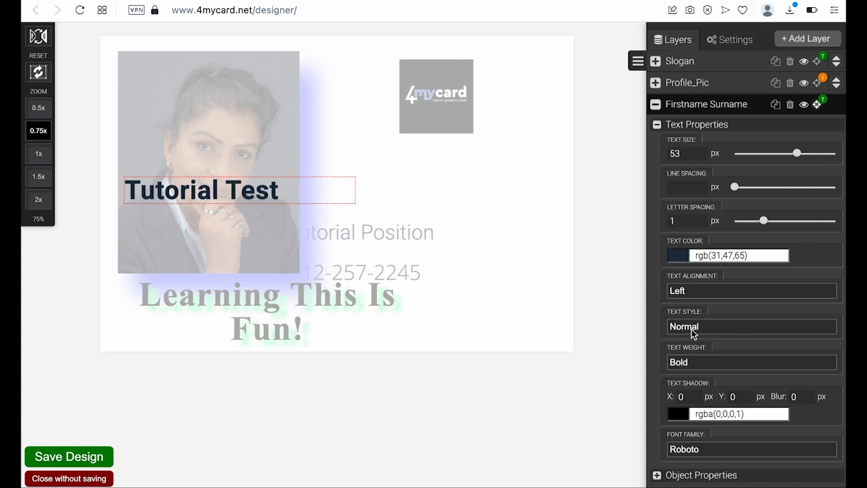
pyautogui.click(689, 290)
pyautogui.click(701, 323)
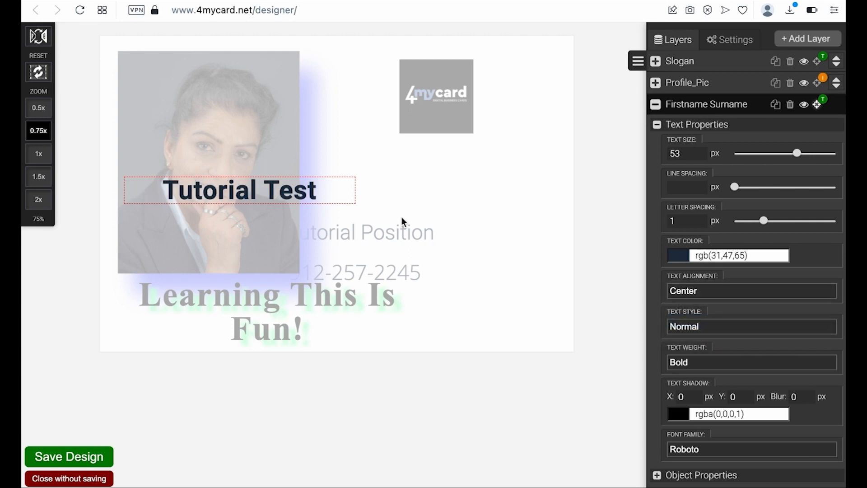
pyautogui.moveTo(280, 189); pyautogui.dragTo(483, 180)
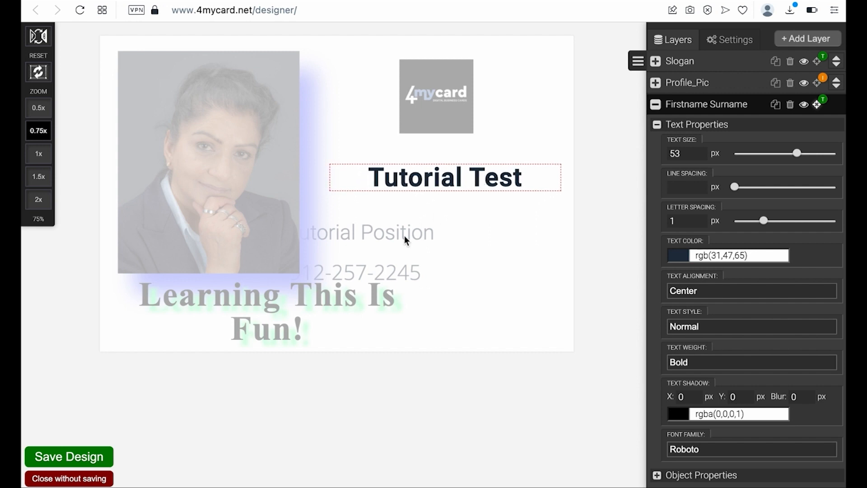
pyautogui.click(655, 104)
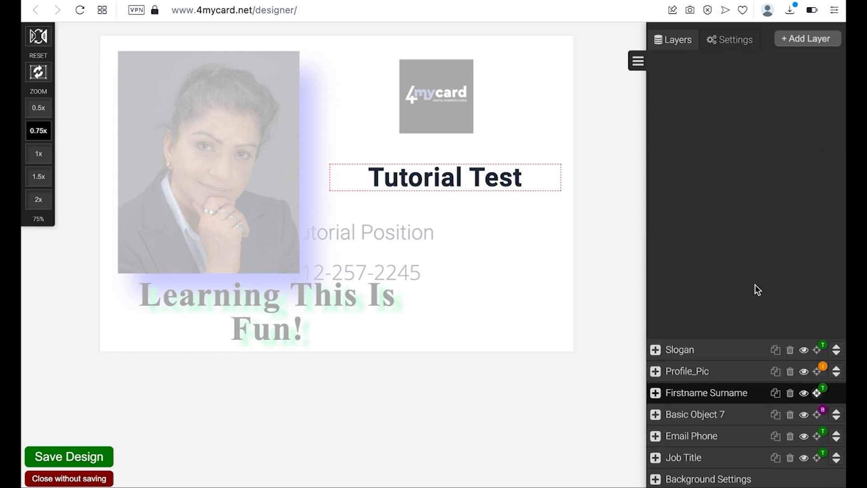
# - Move the phone number right beneath Tutorial Position and set its text alignment to Center
pyautogui.click(820, 416)
pyautogui.click(820, 438)
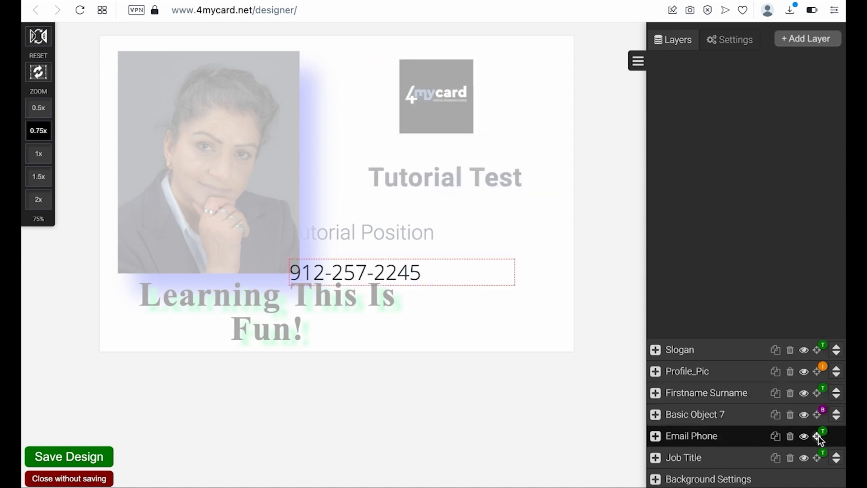
pyautogui.moveTo(374, 271); pyautogui.dragTo(422, 261)
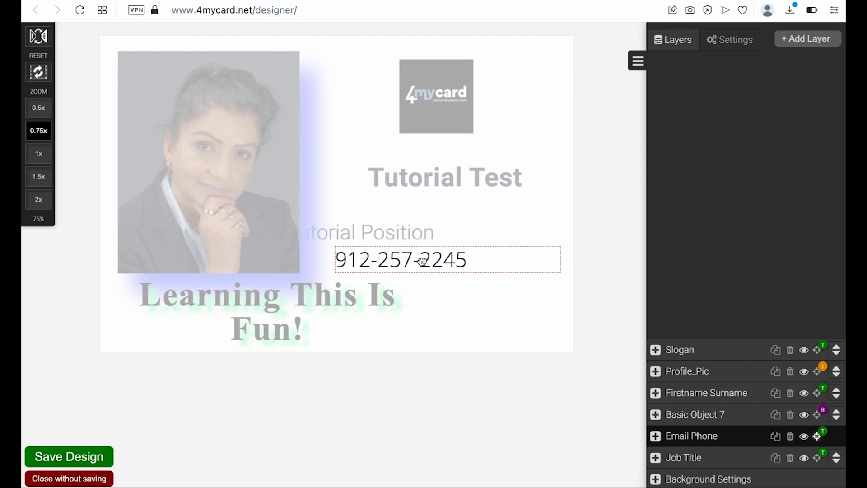
pyautogui.click(656, 435)
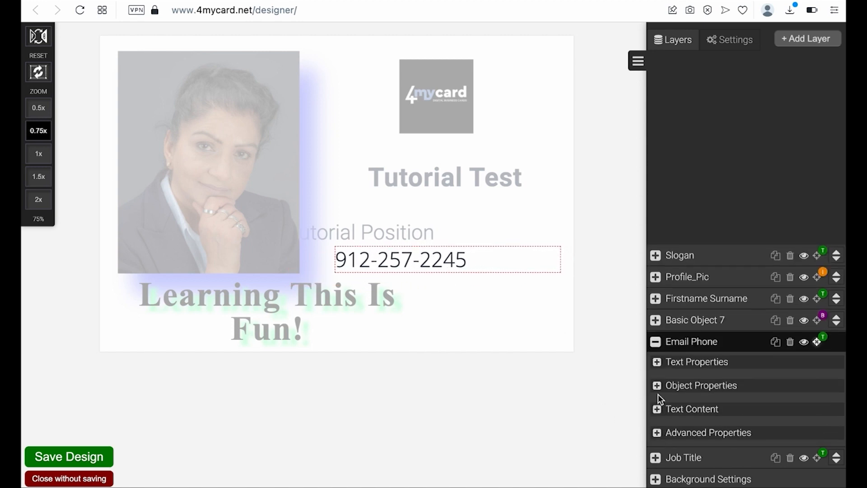
pyautogui.click(656, 386)
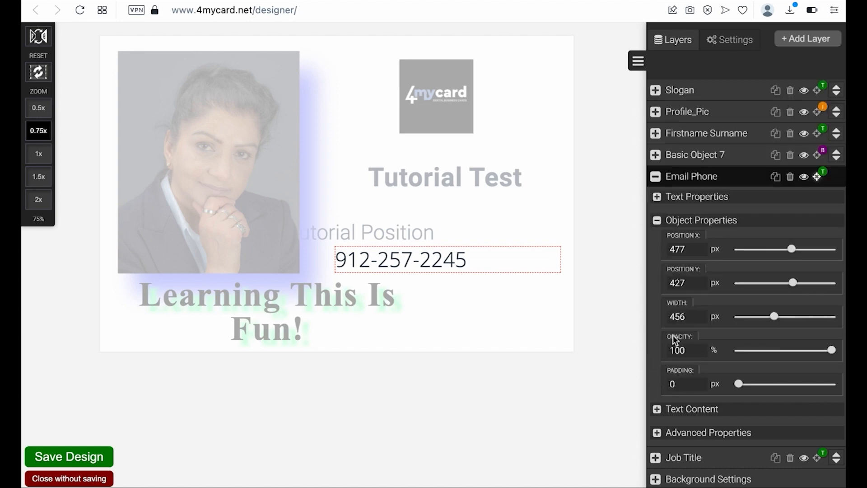
pyautogui.click(657, 220)
pyautogui.click(657, 362)
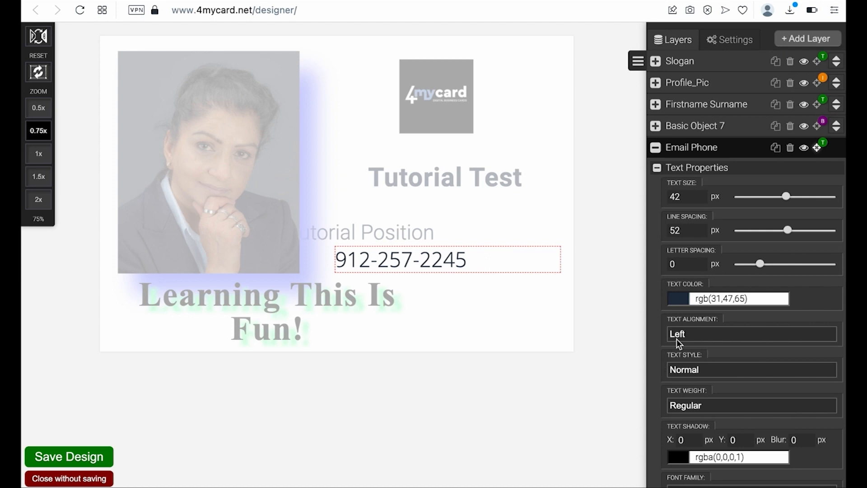
pyautogui.click(702, 334)
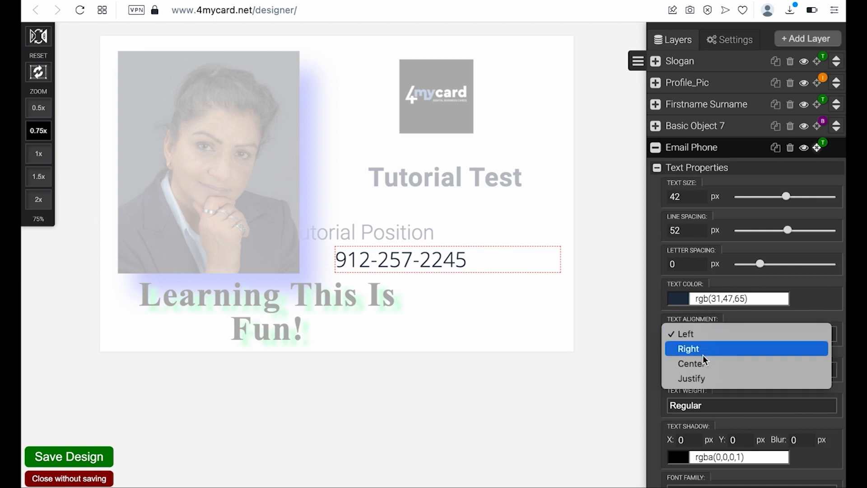
pyautogui.click(703, 364)
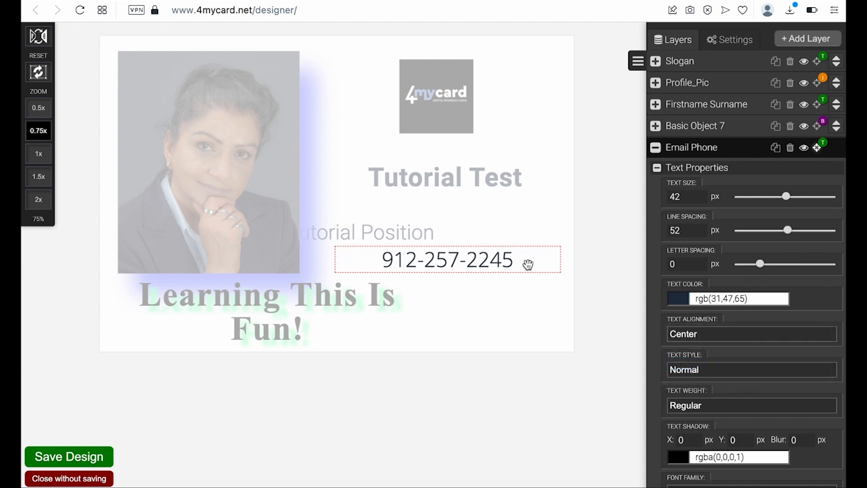
pyautogui.click(411, 231)
# - Move the Tutorial Position job title right and set its text alignment to Center
pyautogui.click(412, 234)
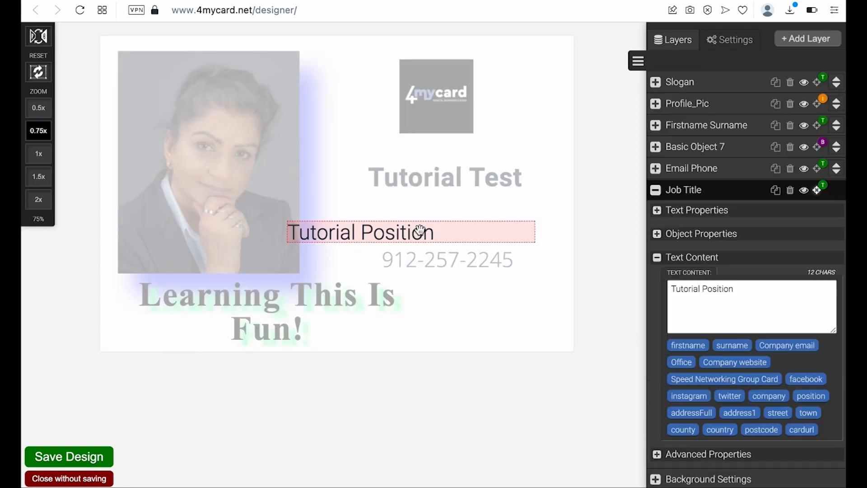
pyautogui.moveTo(406, 226); pyautogui.dragTo(425, 217)
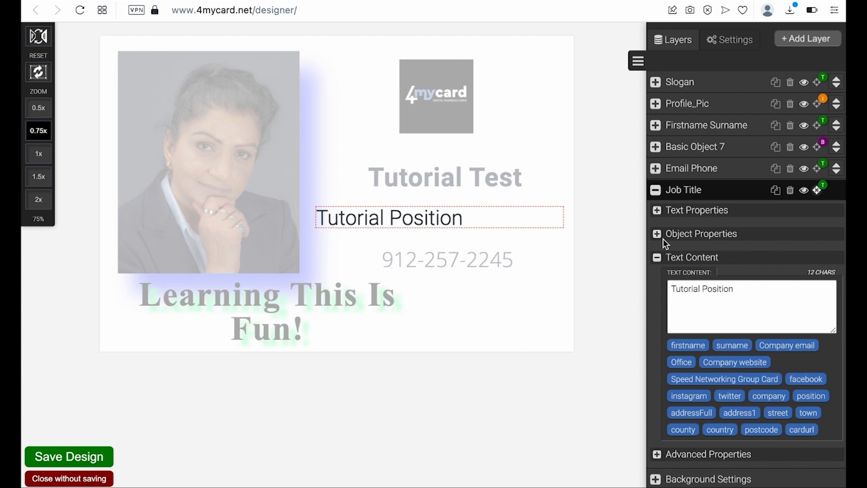
pyautogui.click(657, 256)
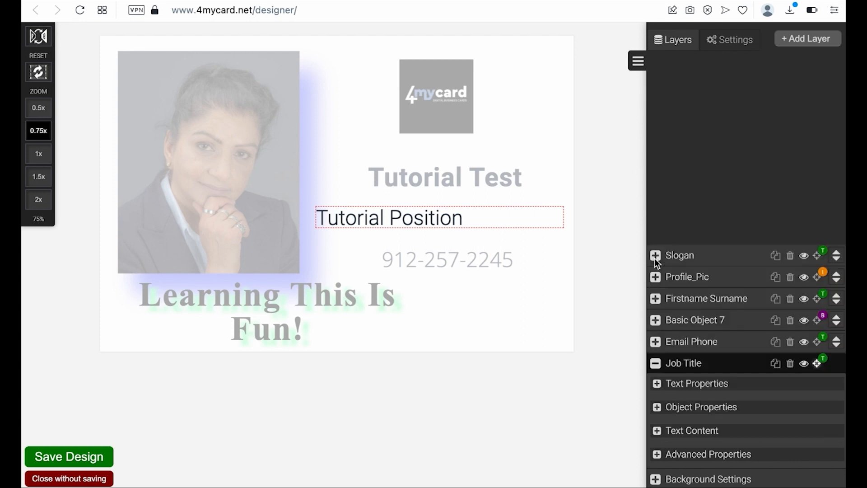
pyautogui.click(657, 384)
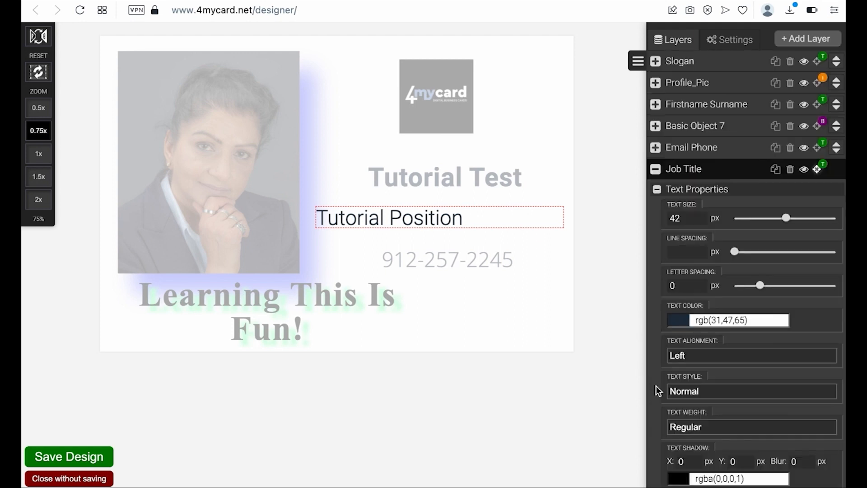
pyautogui.click(708, 356)
pyautogui.click(700, 385)
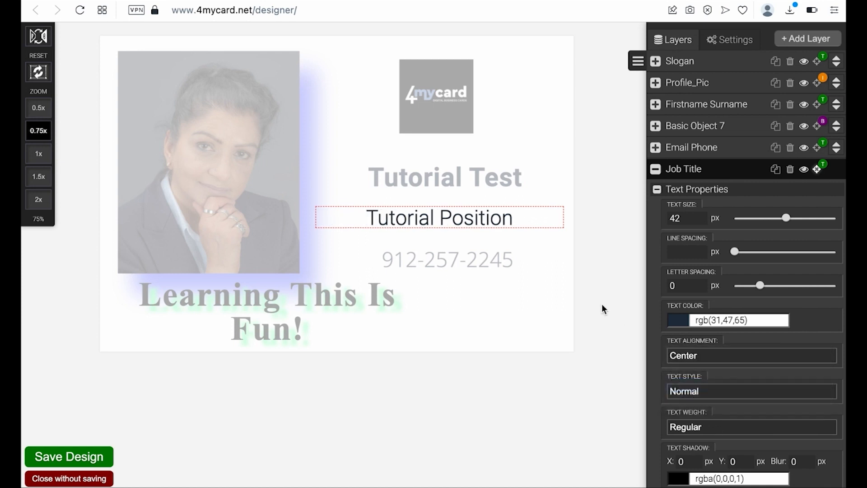
# - Fine-tune the phone number and job title into a stacked column, then flip to the card back
pyautogui.click(469, 259)
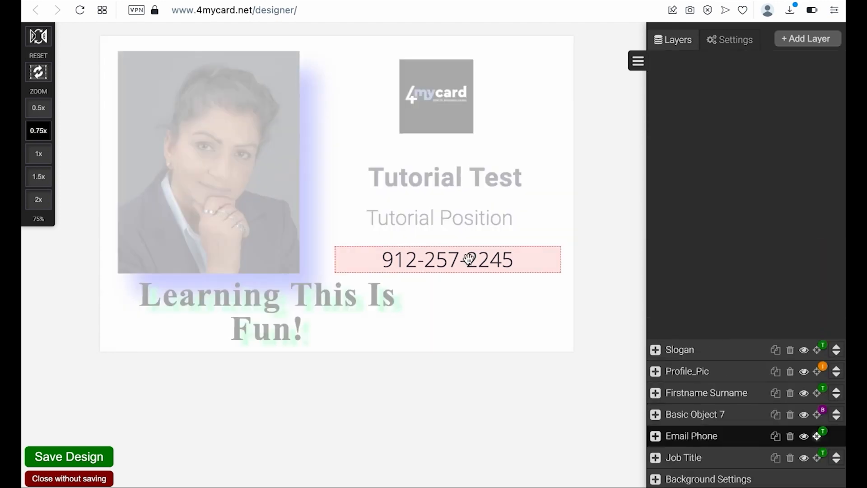
pyautogui.moveTo(469, 258); pyautogui.dragTo(473, 251)
pyautogui.click(472, 217)
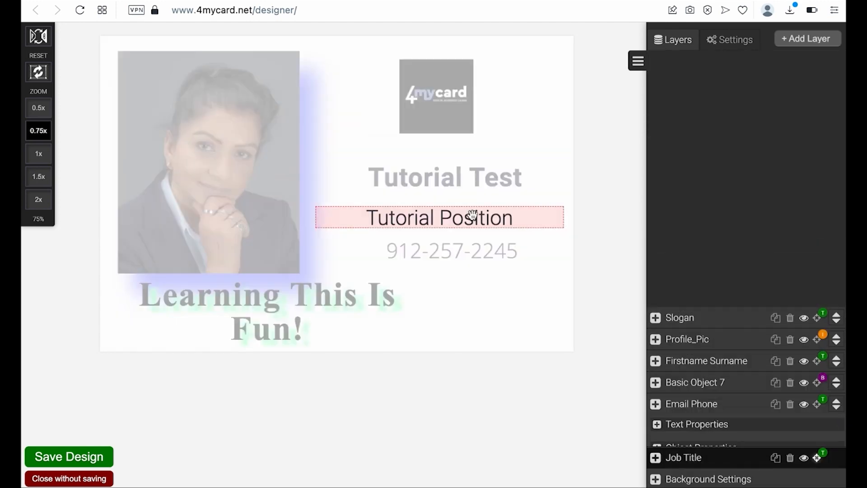
pyautogui.moveTo(472, 217); pyautogui.dragTo(480, 211)
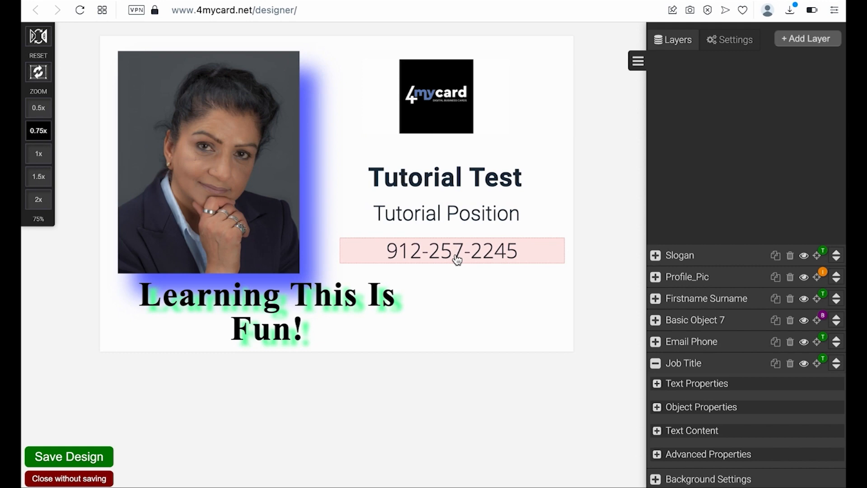
pyautogui.click(449, 241)
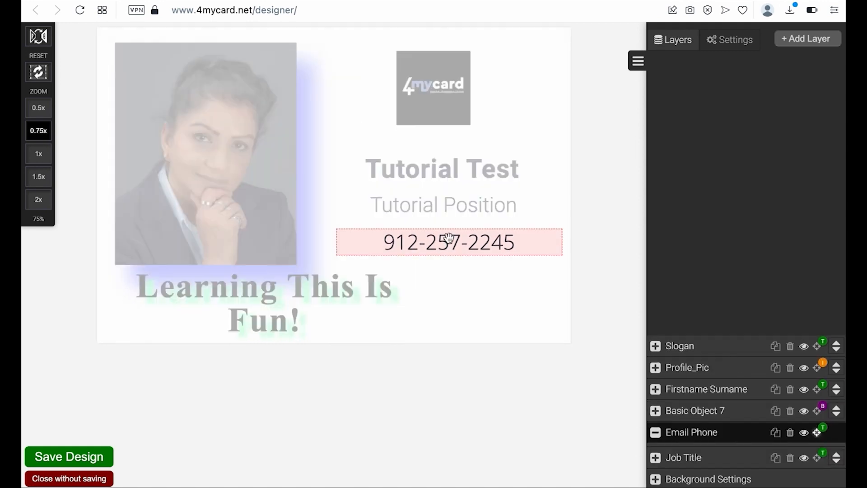
pyautogui.moveTo(449, 240); pyautogui.dragTo(446, 238)
pyautogui.click(481, 90)
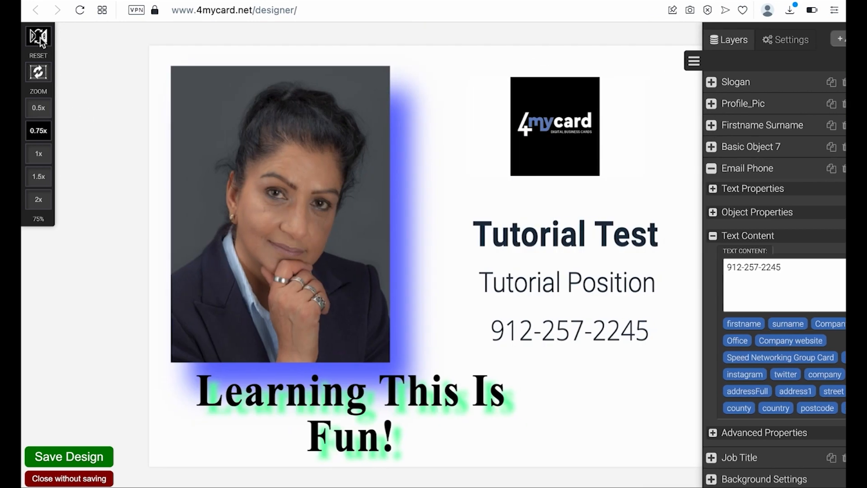
pyautogui.click(39, 36)
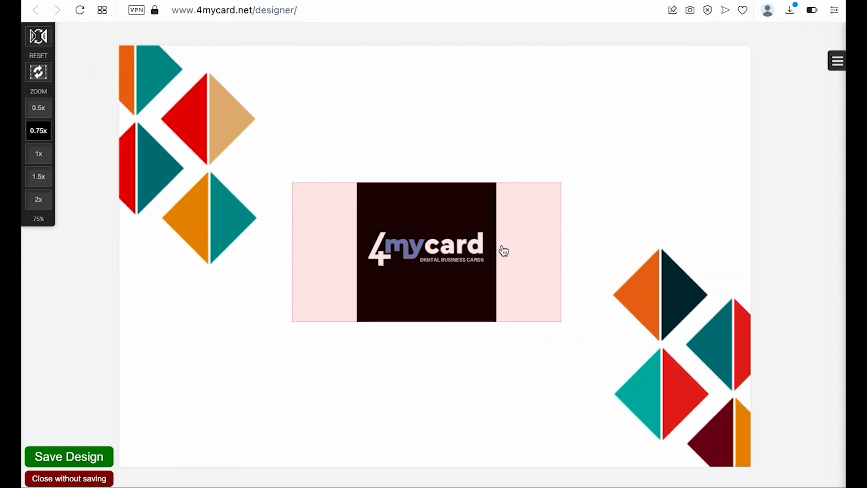
# - Replace the Logo Wrapper image on the card back with the uploaded headshot profile photo
pyautogui.click(836, 60)
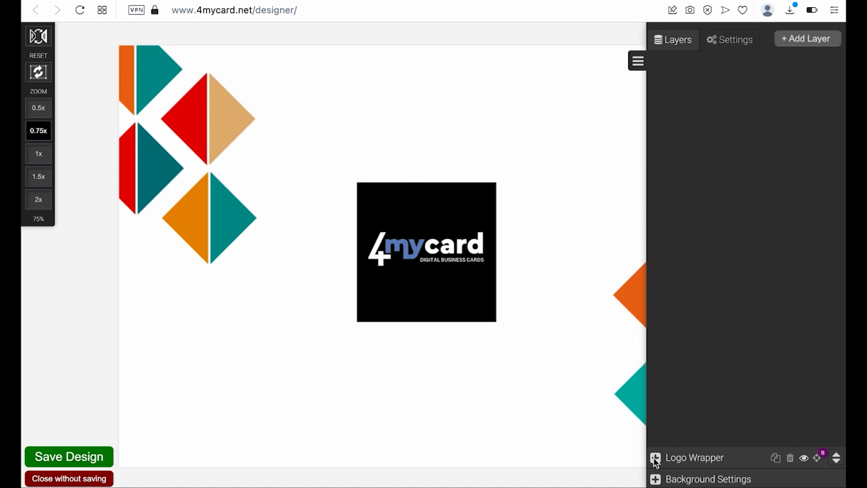
pyautogui.click(672, 458)
pyautogui.click(657, 431)
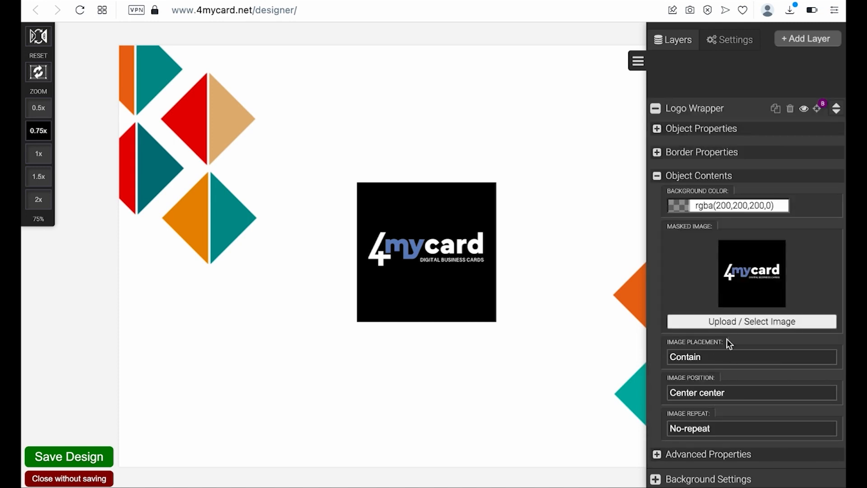
pyautogui.click(734, 319)
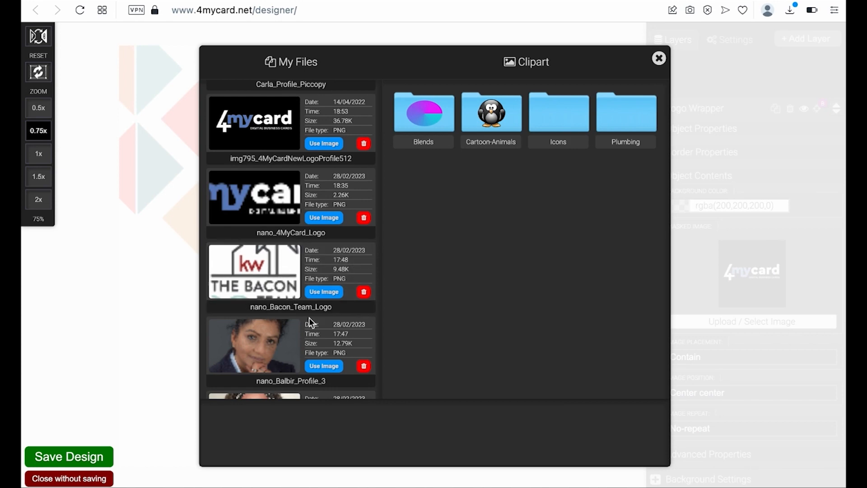
pyautogui.scroll(-3, 315, 322)
pyautogui.click(324, 303)
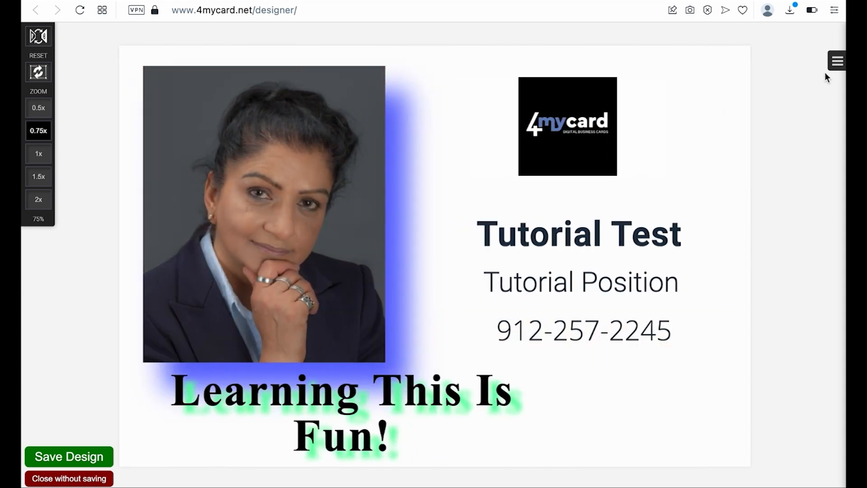
# - Save the design from the side panel so My Account confirms the card was created
pyautogui.click(837, 61)
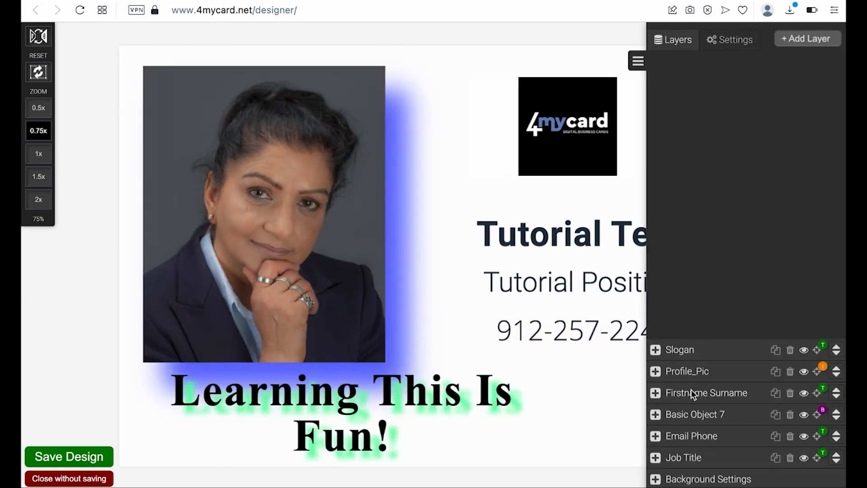
pyautogui.click(73, 457)
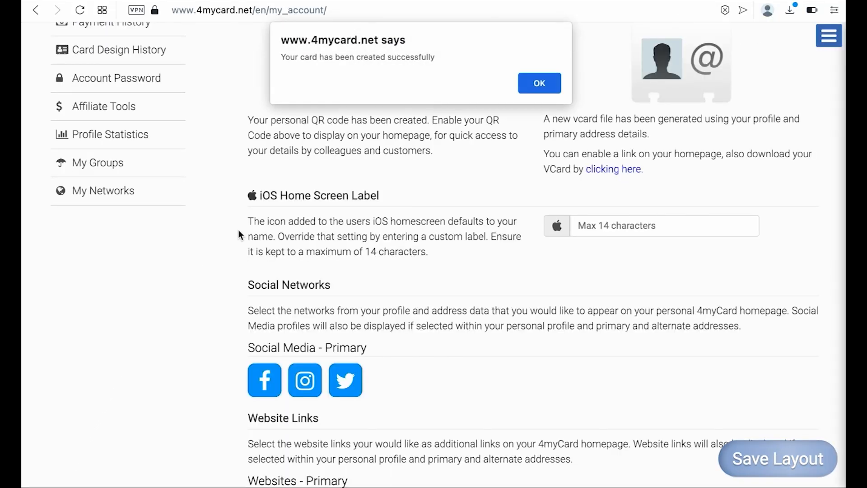
# - Open Card Design History and reload the public card page to check the new front and back
pyautogui.click(541, 85)
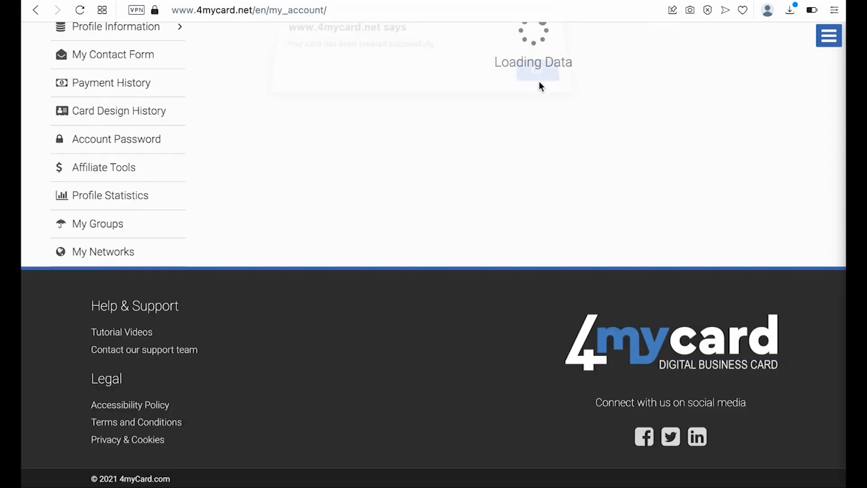
pyautogui.scroll(7, 481, 113)
pyautogui.scroll(2, 480, 114)
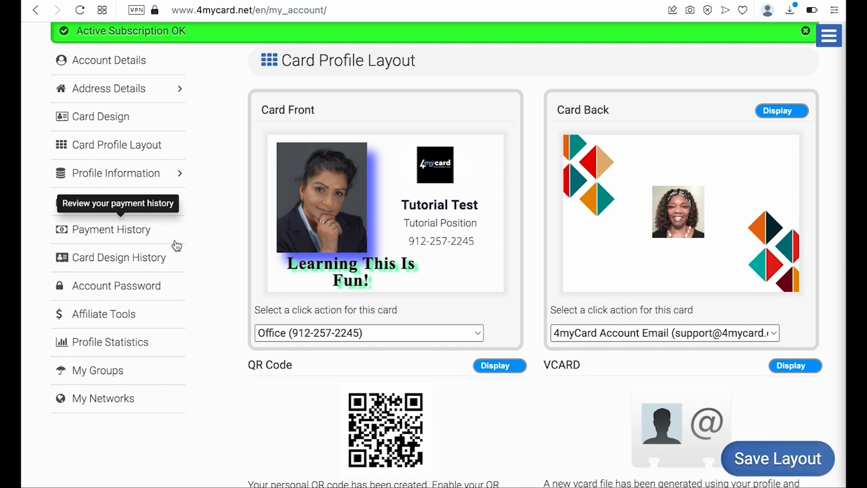
pyautogui.click(153, 259)
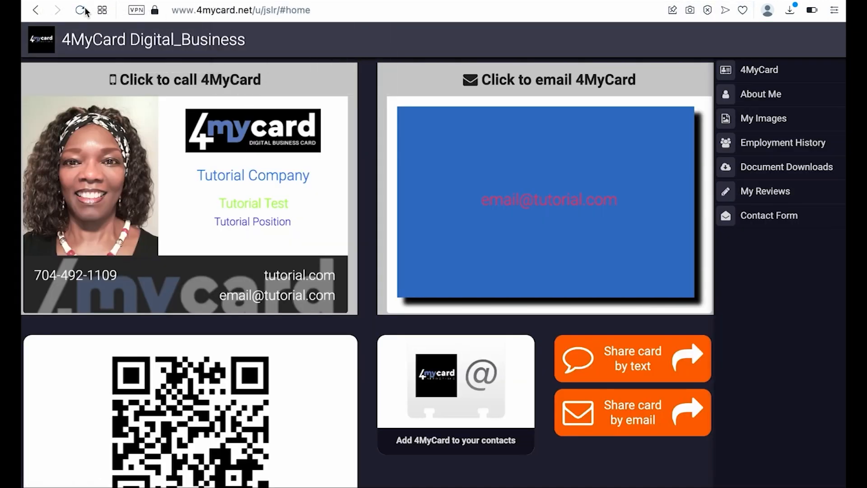
pyautogui.click(81, 12)
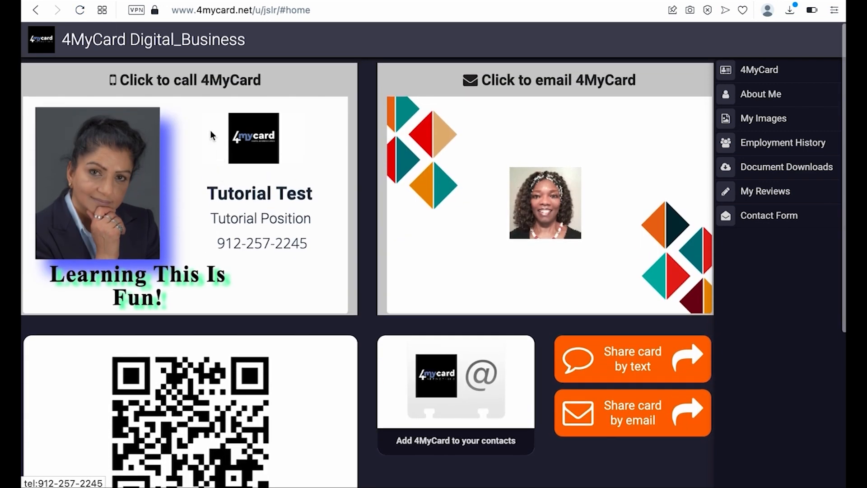
pyautogui.click(164, 1)
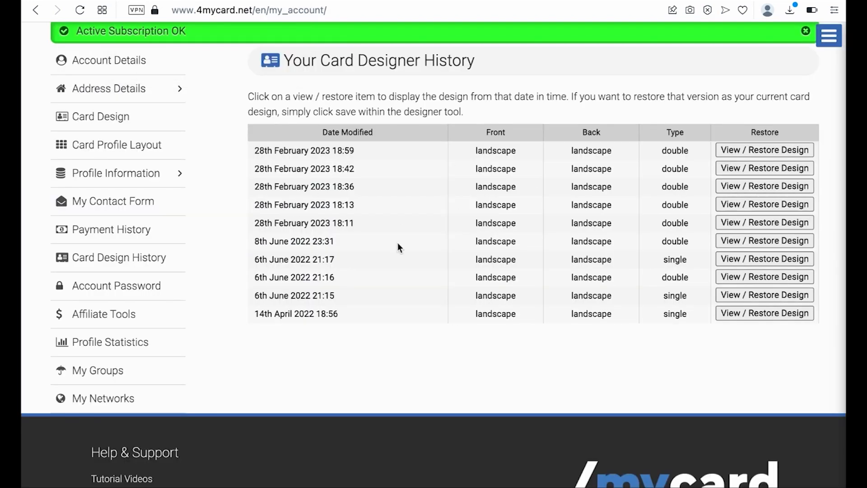
# - Restore the 8th June 2022 design from history and save it as the current card
pyautogui.click(749, 240)
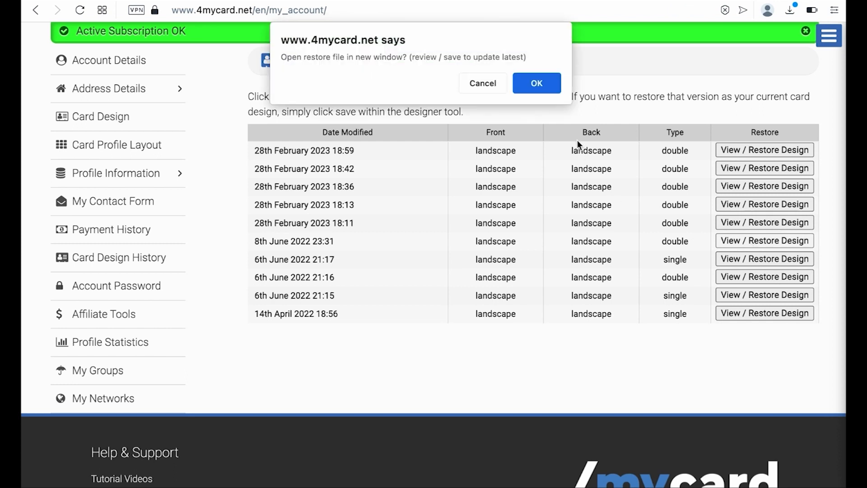
pyautogui.click(545, 85)
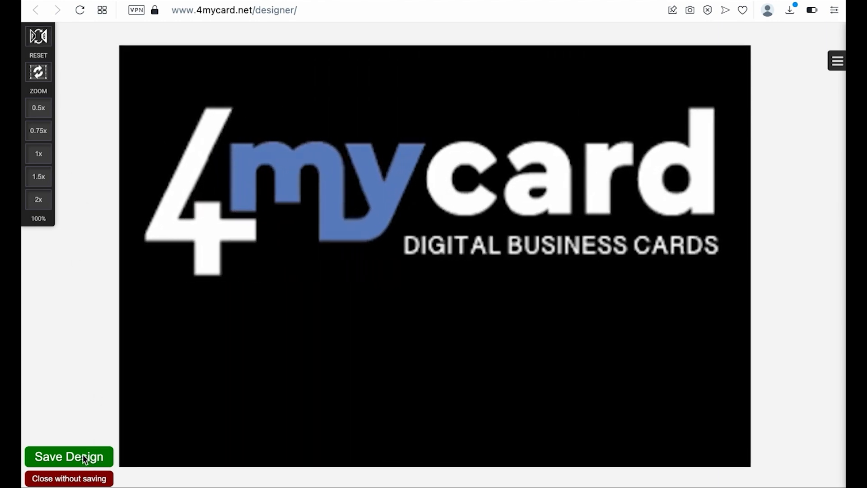
pyautogui.click(83, 457)
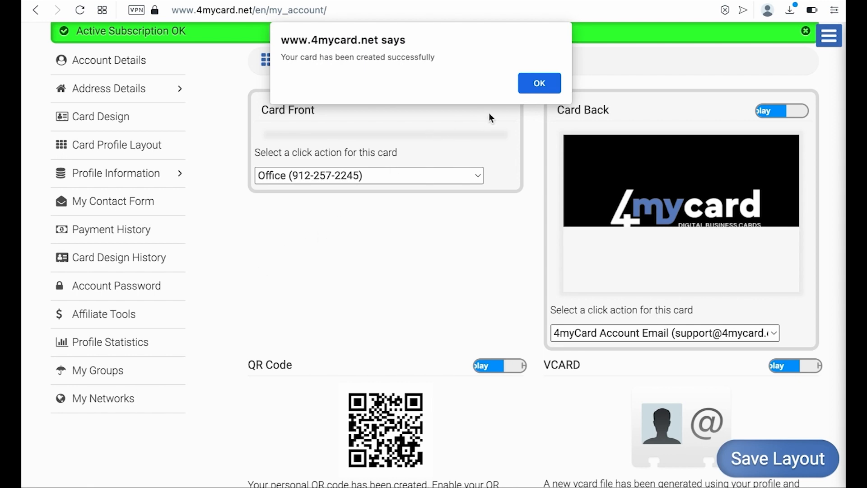
# - Reload the public card page and scroll through the restored black 4mycard logo design
pyautogui.click(540, 84)
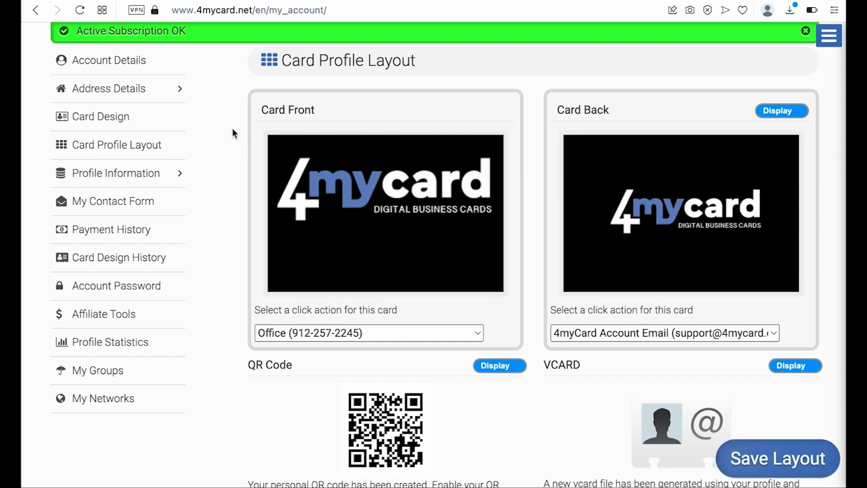
pyautogui.click(216, 8)
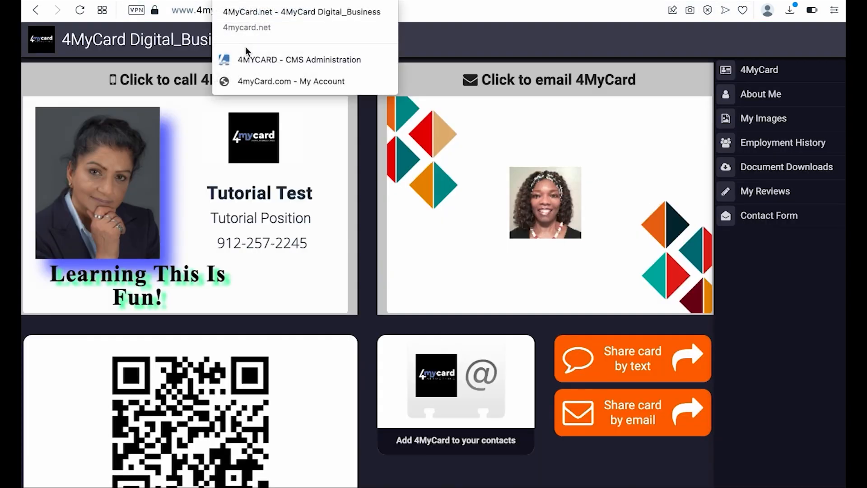
pyautogui.click(81, 10)
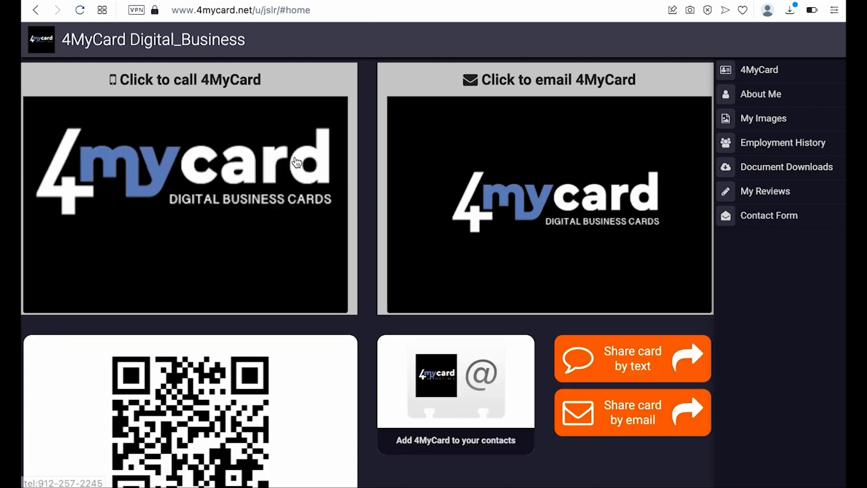
pyautogui.scroll(-2, 323, 186)
pyautogui.scroll(1, 324, 185)
pyautogui.scroll(-2, 324, 185)
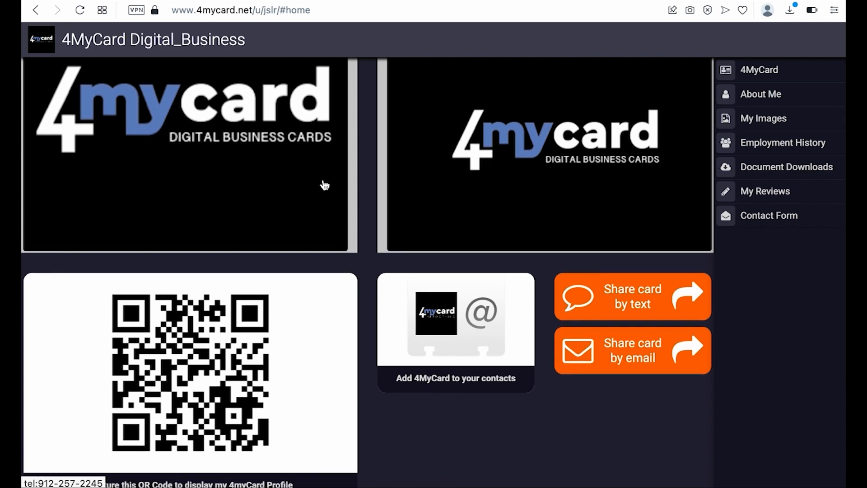